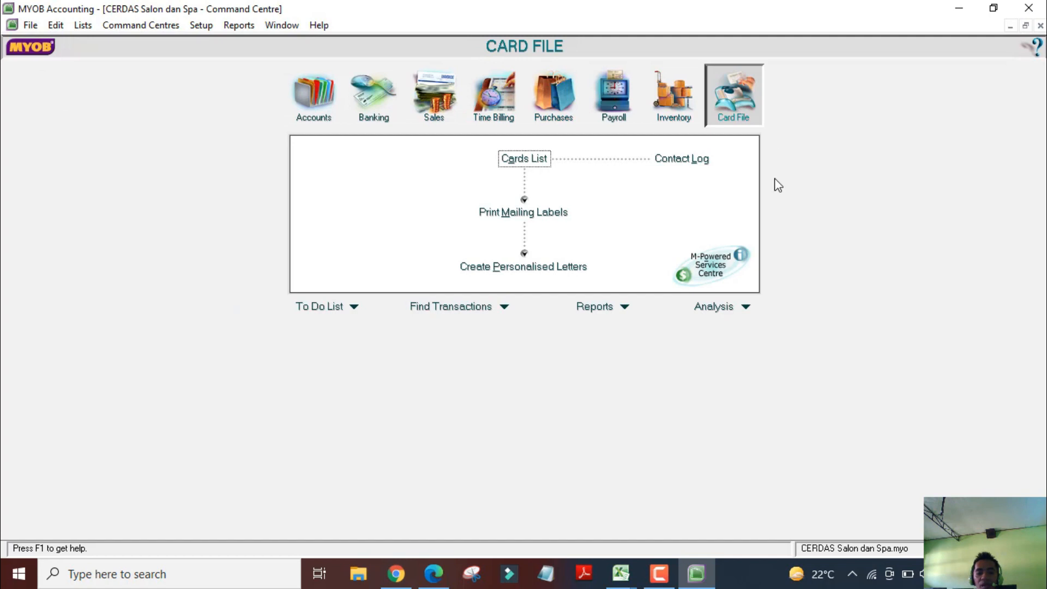
Open CERDAS - DATA AWAL.pdf in Adobe Reader and go to section C, "Akun yang digunakan"
{"action": "right_click", "coordinate": [590, 570]}
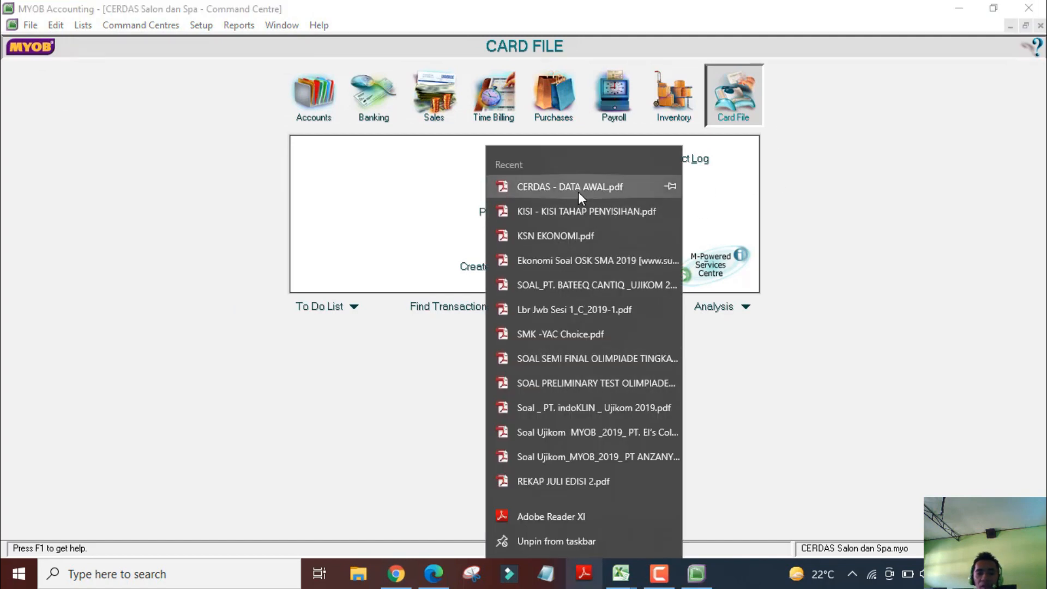
{"action": "left_click", "coordinate": [578, 192]}
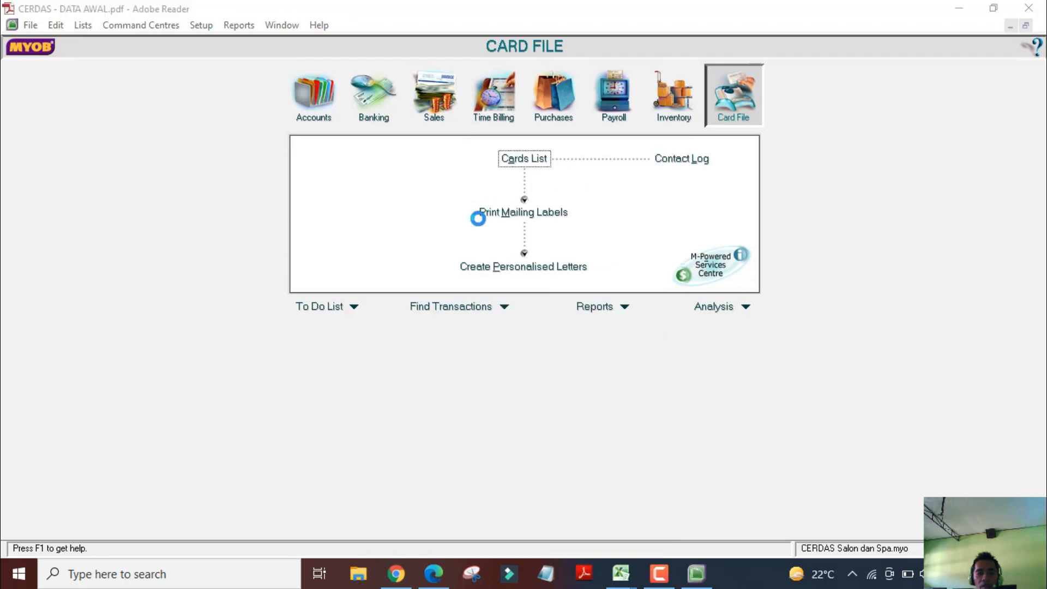
{"action": "scroll", "coordinate": [463, 193], "scroll_direction": "down", "scroll_amount": 3}
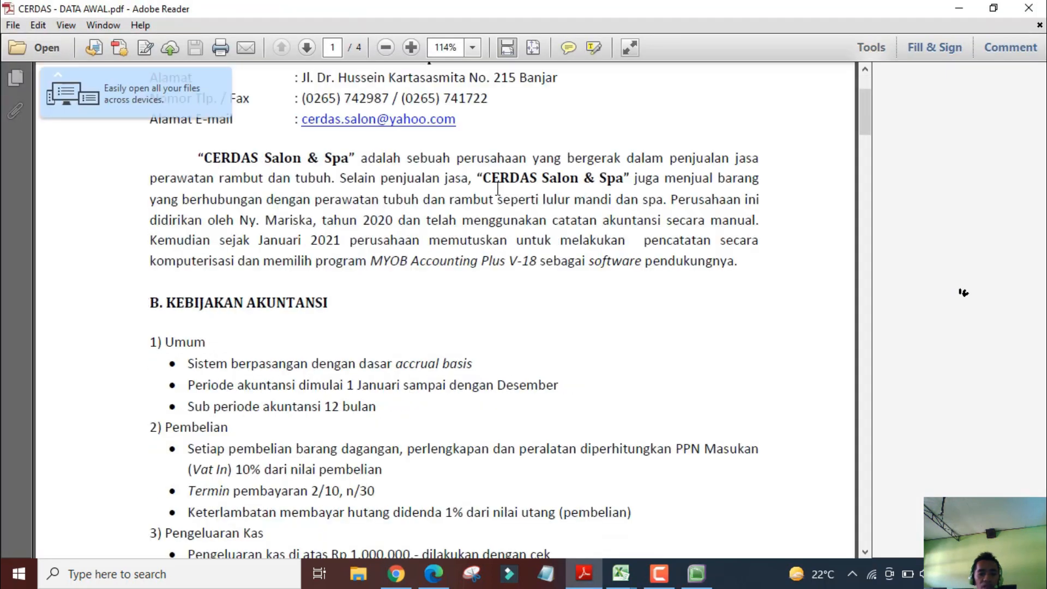
{"action": "scroll", "coordinate": [503, 217], "scroll_direction": "down", "scroll_amount": 10}
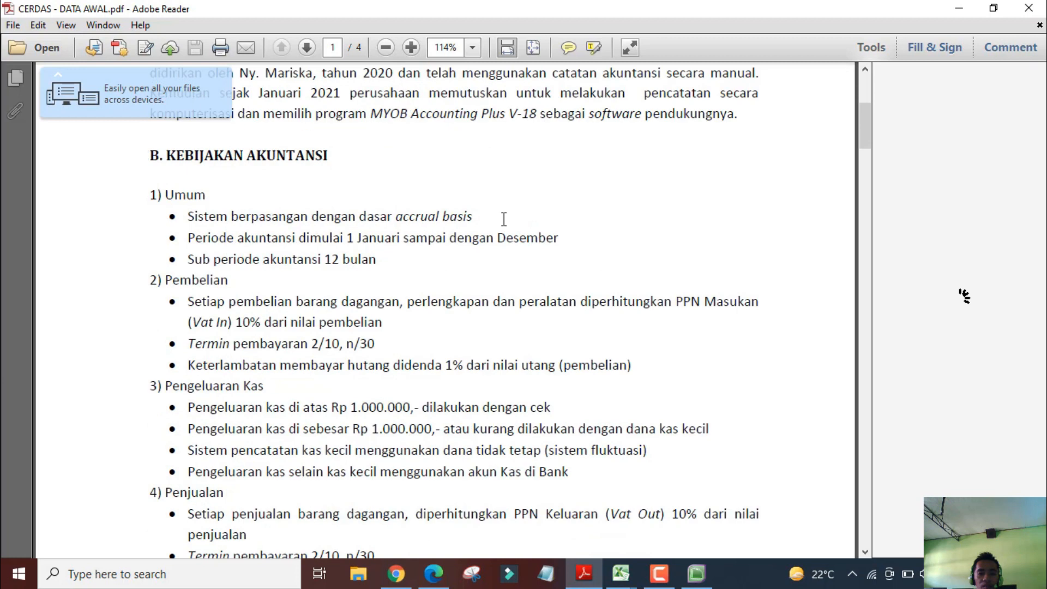
{"action": "scroll", "coordinate": [502, 216], "scroll_direction": "down", "scroll_amount": 13}
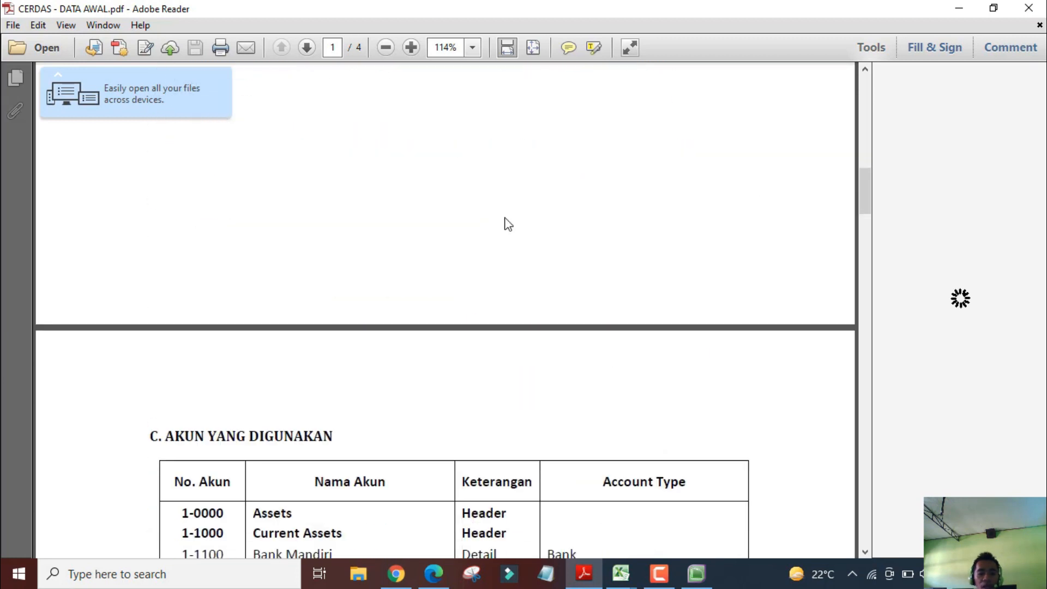
{"action": "left_click_drag", "start_coordinate": [166, 143], "coordinate": [487, 374]}
{"action": "left_click", "coordinate": [526, 321]}
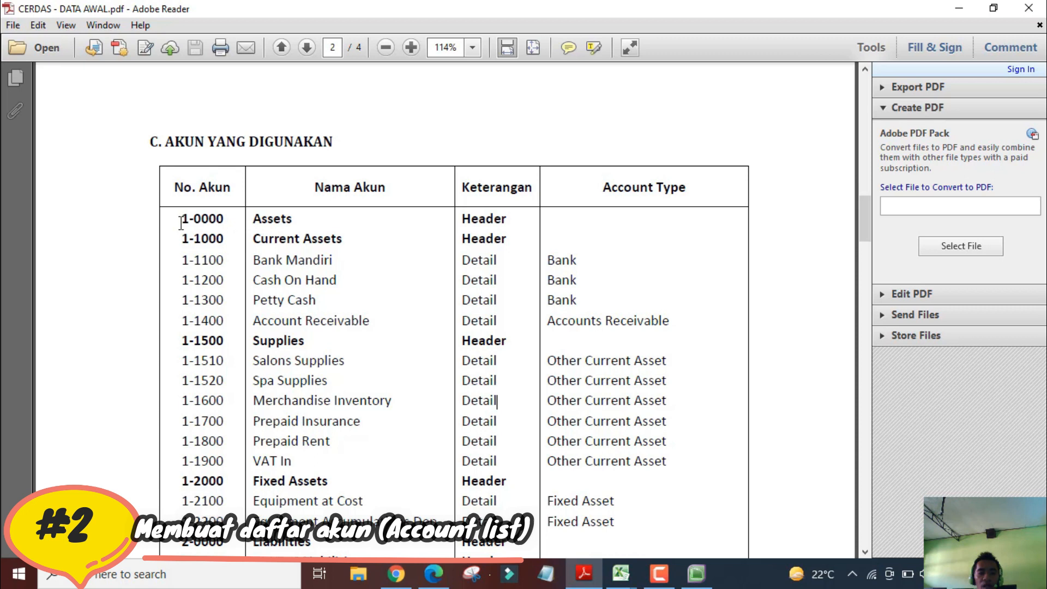
Examine the asset accounts' numbers, names and Header/Detail classification in the PDF table, from Assets down to Account Receivable
{"action": "left_click_drag", "start_coordinate": [181, 219], "coordinate": [224, 220]}
{"action": "left_click_drag", "start_coordinate": [509, 218], "coordinate": [463, 227]}
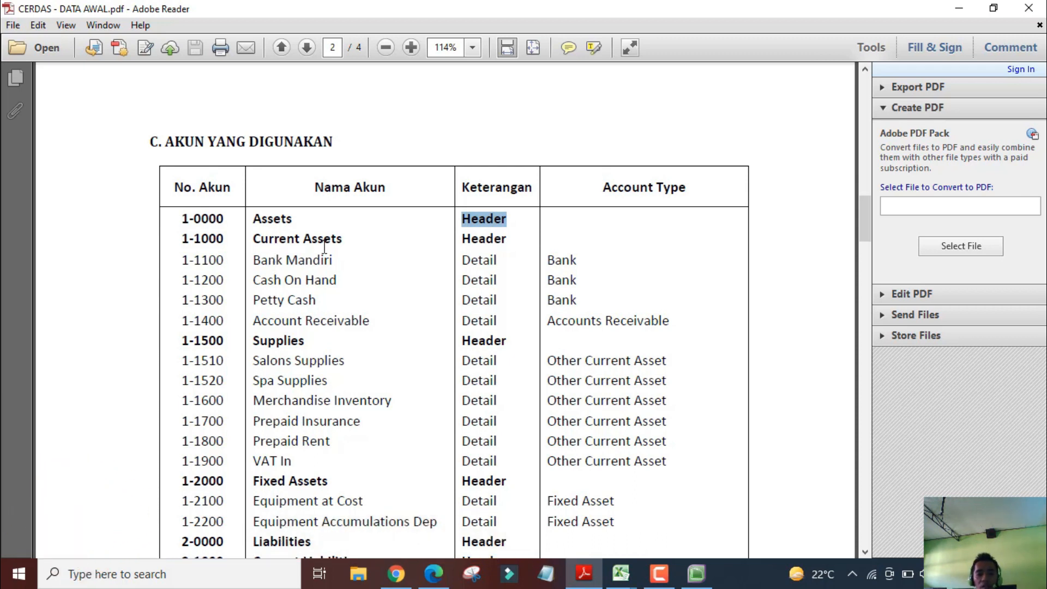
{"action": "left_click_drag", "start_coordinate": [254, 240], "coordinate": [327, 240]}
{"action": "left_click_drag", "start_coordinate": [254, 260], "coordinate": [327, 260]}
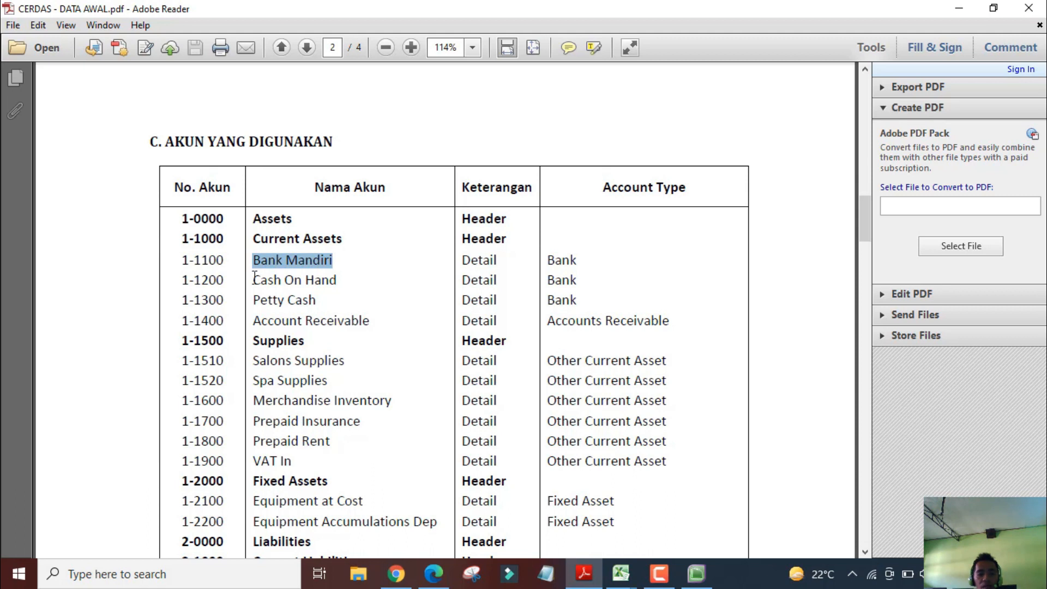
{"action": "left_click_drag", "start_coordinate": [254, 280], "coordinate": [331, 281]}
{"action": "left_click_drag", "start_coordinate": [255, 300], "coordinate": [304, 299]}
{"action": "left_click_drag", "start_coordinate": [254, 321], "coordinate": [369, 321]}
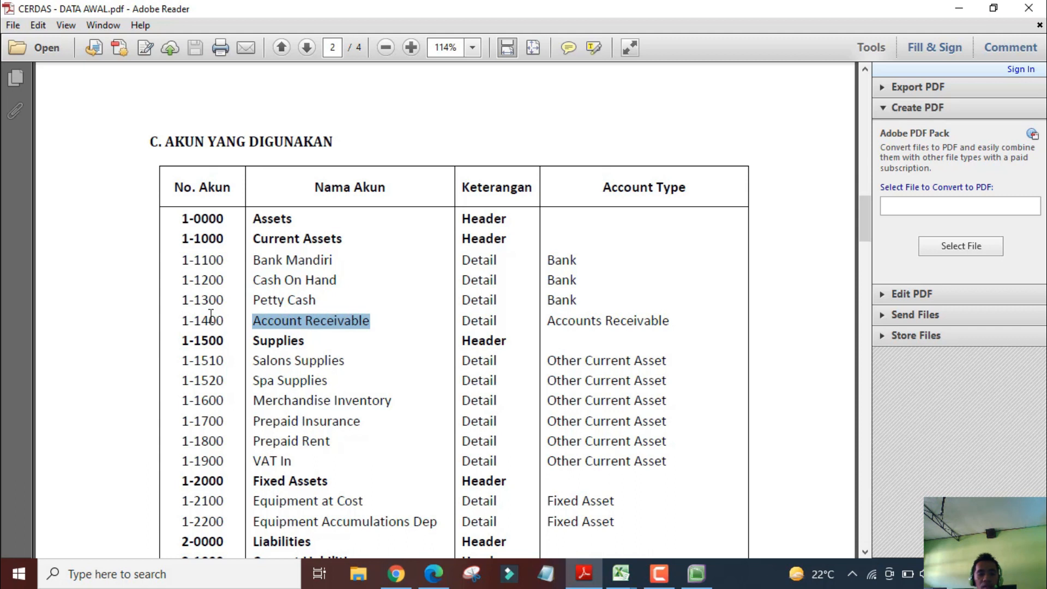
{"action": "left_click_drag", "start_coordinate": [182, 239], "coordinate": [224, 240]}
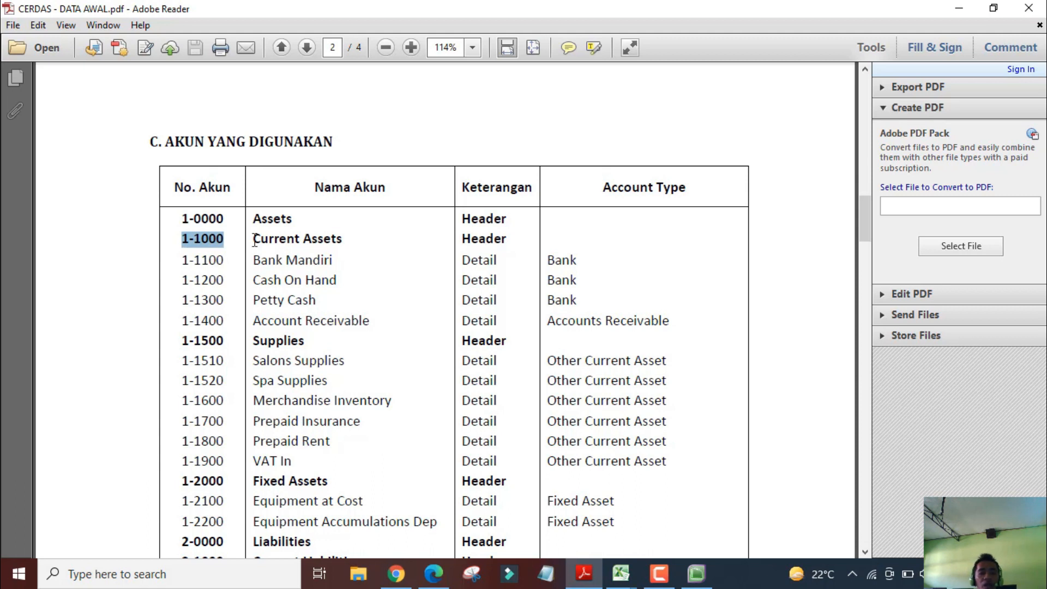
{"action": "left_click_drag", "start_coordinate": [255, 240], "coordinate": [324, 240]}
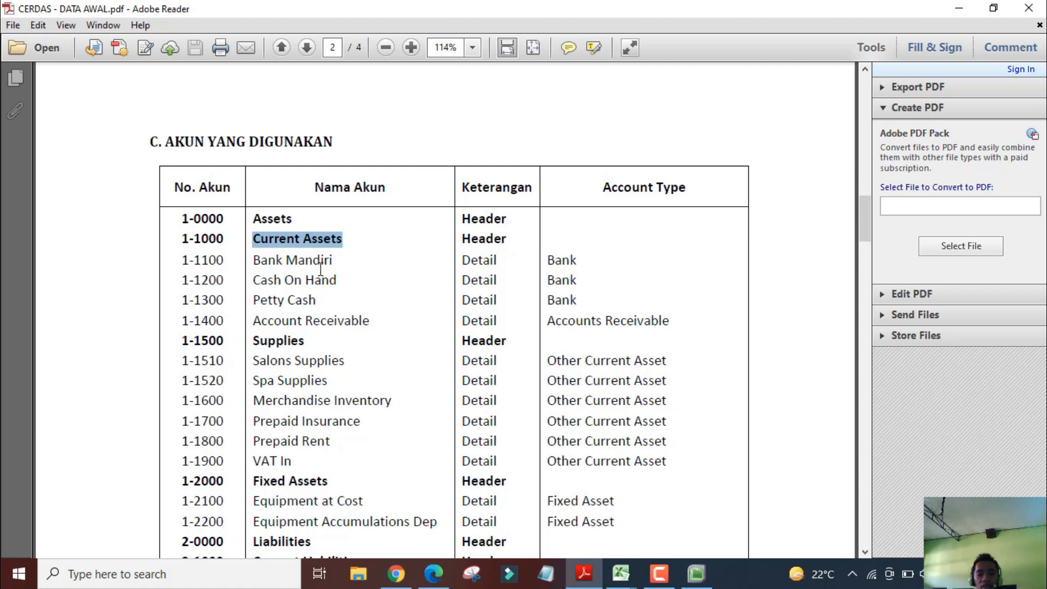
{"action": "left_click_drag", "start_coordinate": [507, 241], "coordinate": [458, 241]}
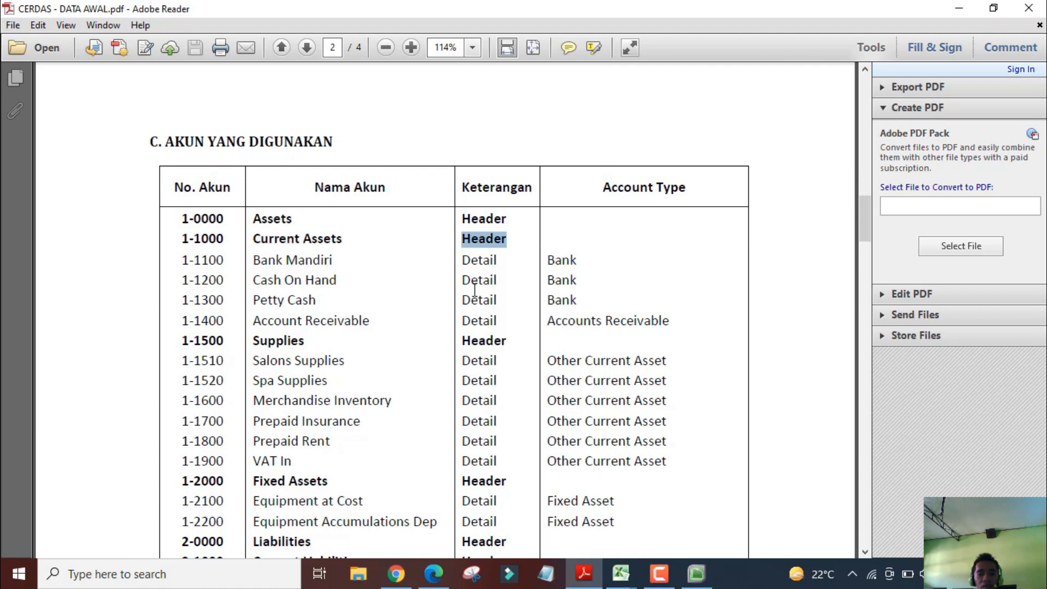
{"action": "left_click_drag", "start_coordinate": [490, 305], "coordinate": [475, 304]}
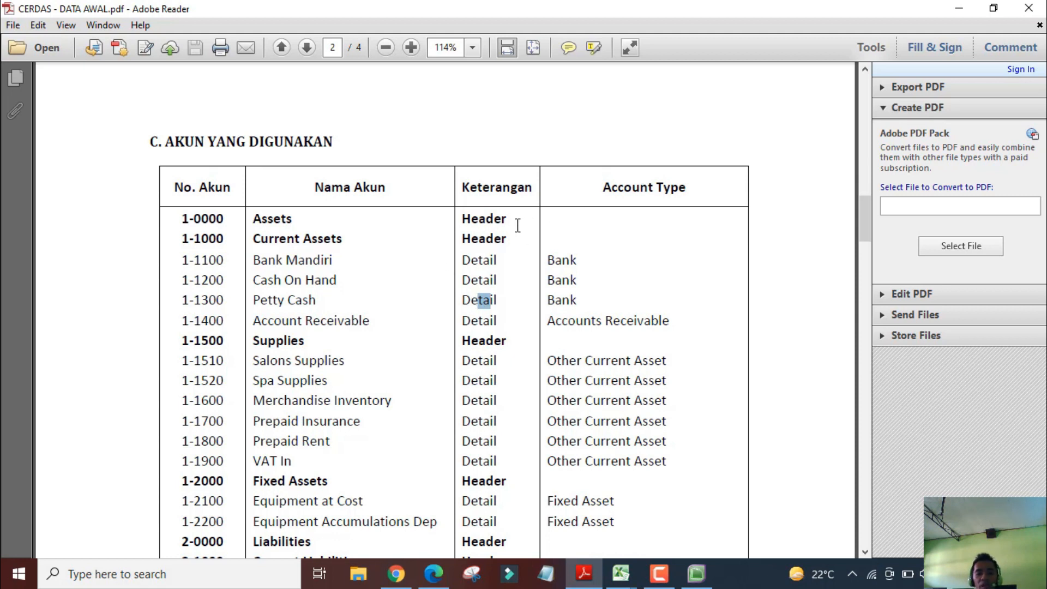
{"action": "left_click", "coordinate": [504, 238]}
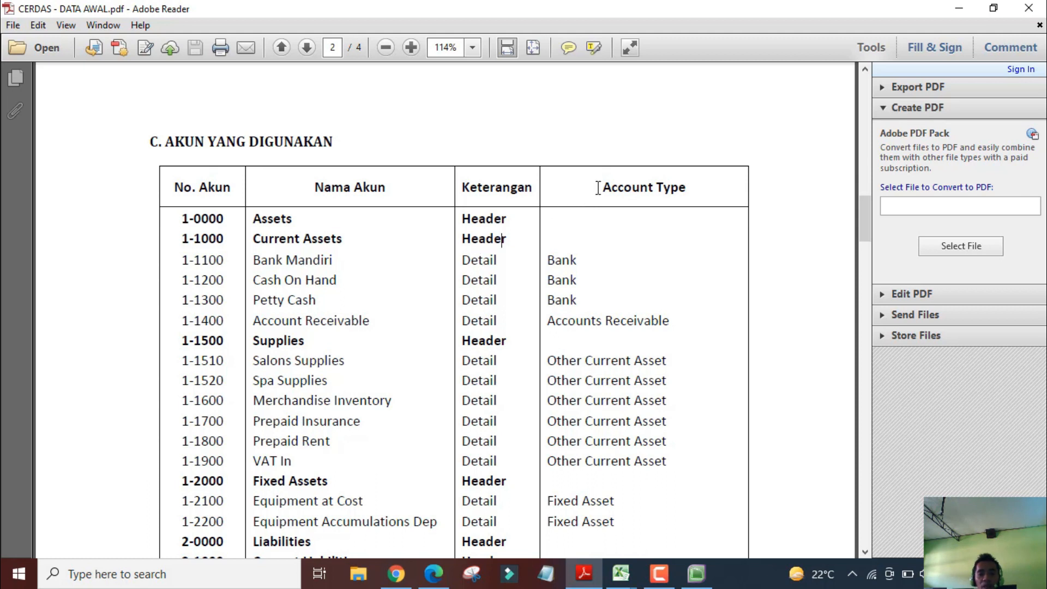
Examine the Account Type column for the bank, cash, petty cash and receivable accounts
{"action": "left_click_drag", "start_coordinate": [601, 186], "coordinate": [670, 194]}
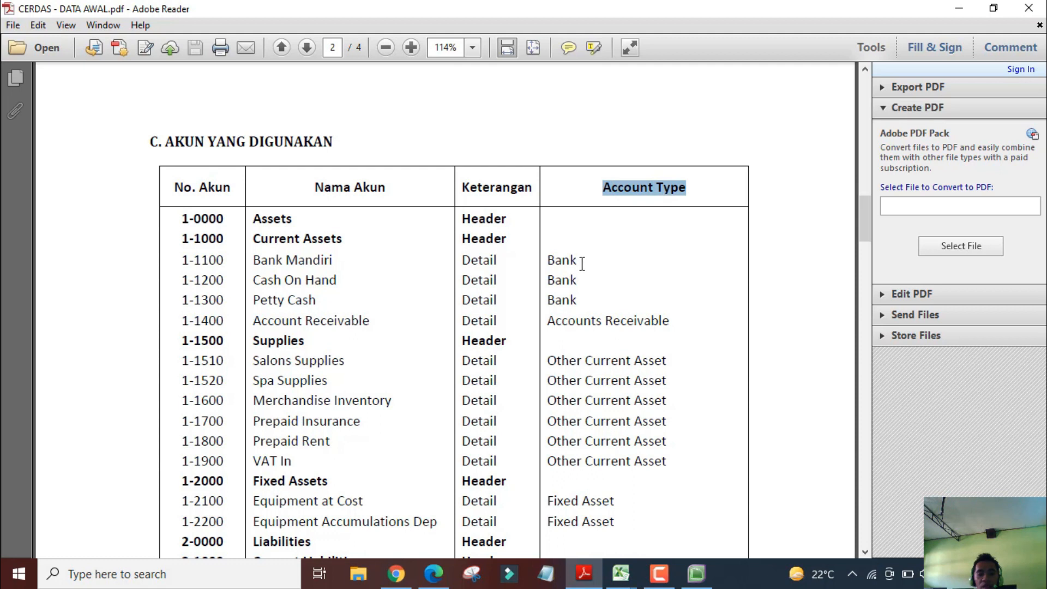
{"action": "left_click", "coordinate": [323, 277]}
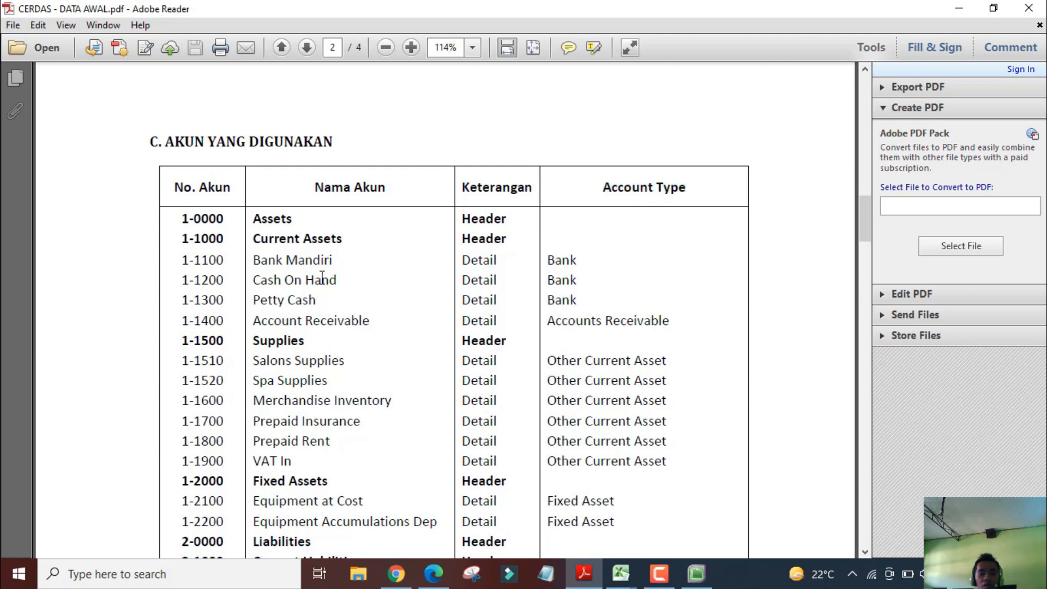
{"action": "left_click_drag", "start_coordinate": [323, 277], "coordinate": [254, 257]}
{"action": "left_click", "coordinate": [578, 298]}
{"action": "left_click_drag", "start_coordinate": [579, 299], "coordinate": [547, 260]}
{"action": "left_click_drag", "start_coordinate": [670, 321], "coordinate": [634, 322]}
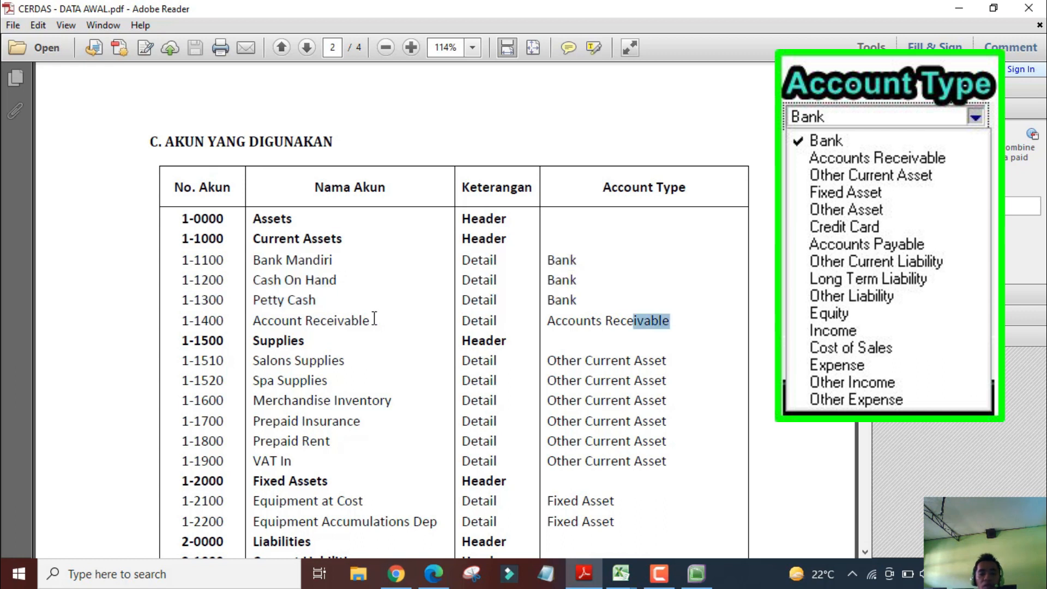
{"action": "left_click_drag", "start_coordinate": [374, 319], "coordinate": [253, 321]}
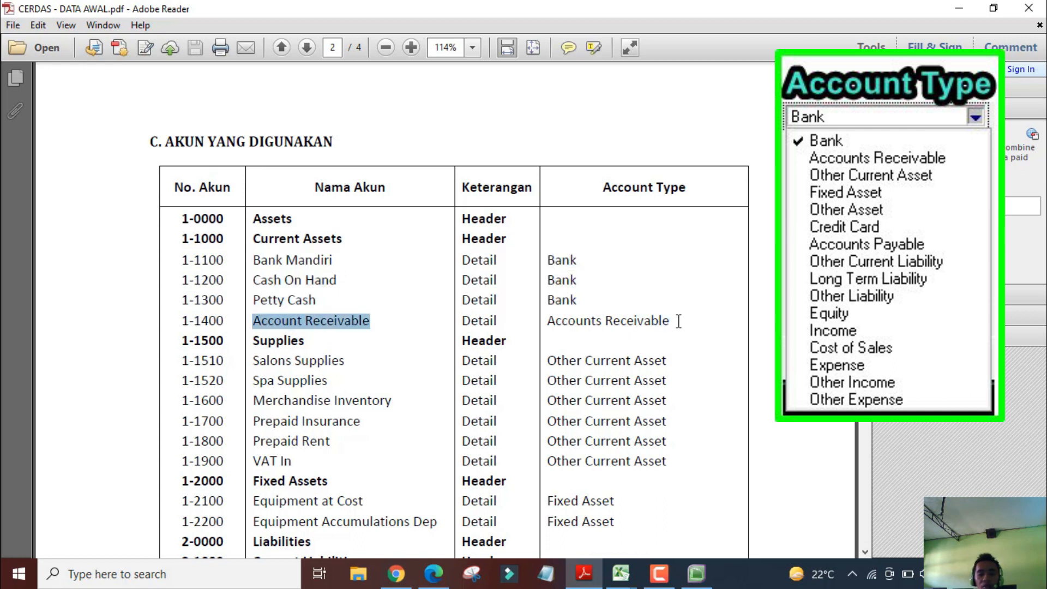
{"action": "left_click_drag", "start_coordinate": [678, 321], "coordinate": [581, 324]}
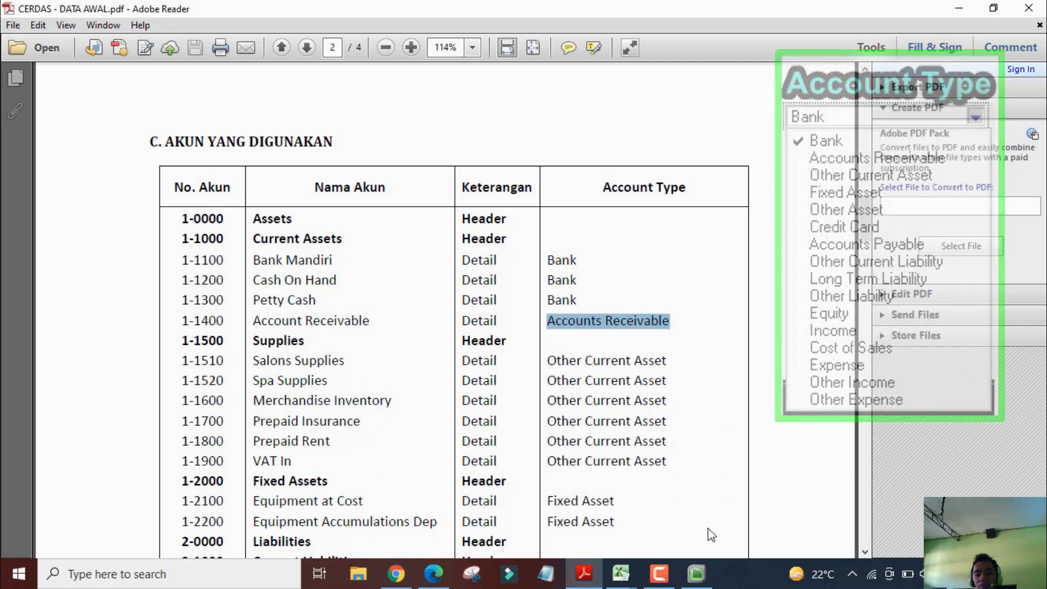
Switch to MYOB Accounting, open the Accounts List and view the Asset, Liability and Equity groups before returning to all accounts
{"action": "left_click", "coordinate": [696, 574]}
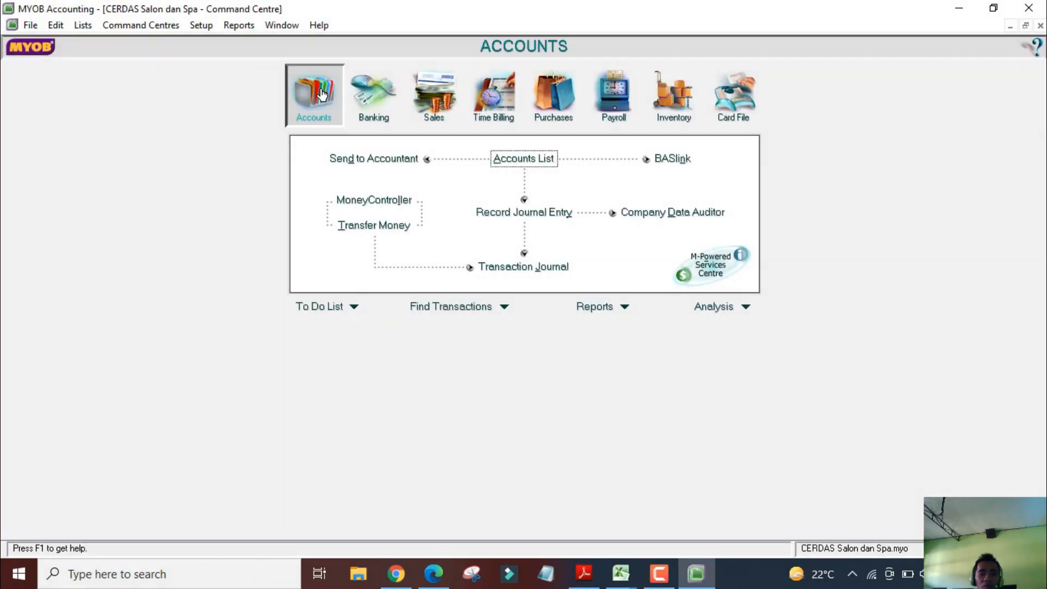
{"action": "left_click", "coordinate": [532, 161]}
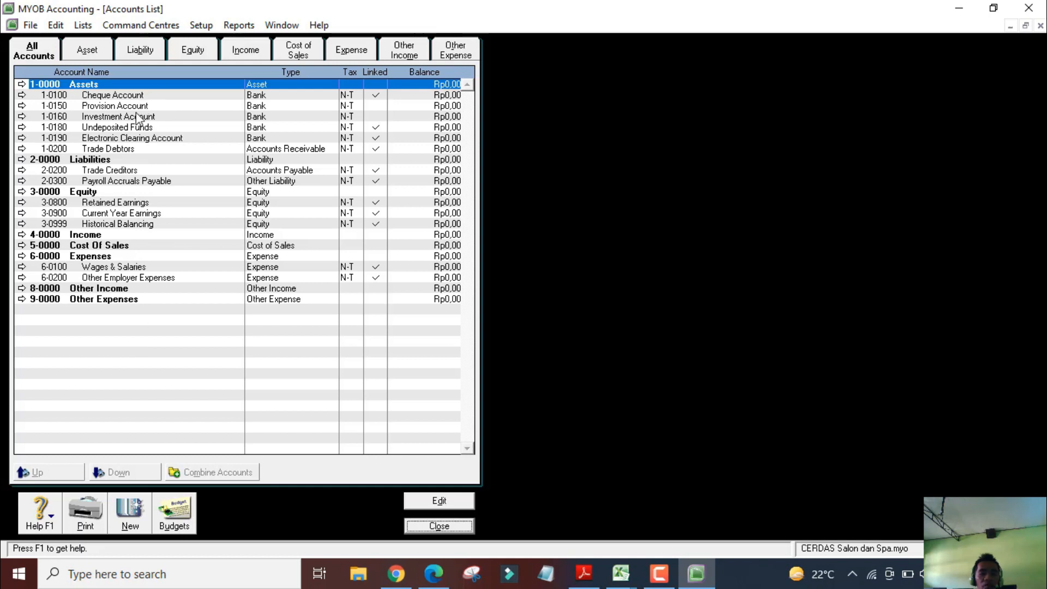
{"action": "left_click", "coordinate": [95, 55]}
{"action": "left_click", "coordinate": [145, 54]}
{"action": "left_click", "coordinate": [192, 55]}
{"action": "left_click", "coordinate": [155, 57]}
{"action": "left_click", "coordinate": [94, 55]}
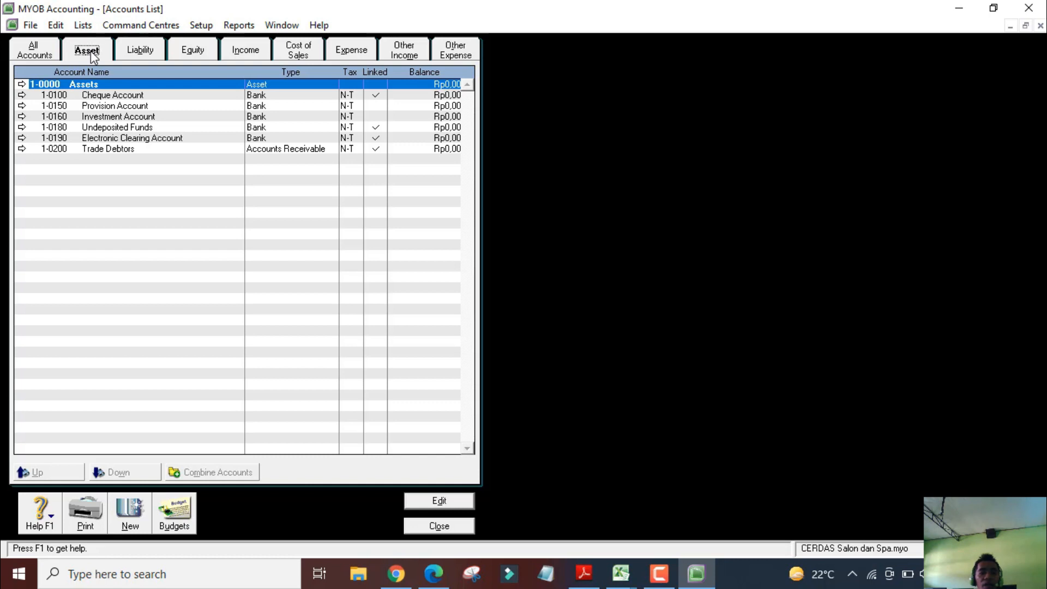
{"action": "left_click", "coordinate": [49, 52]}
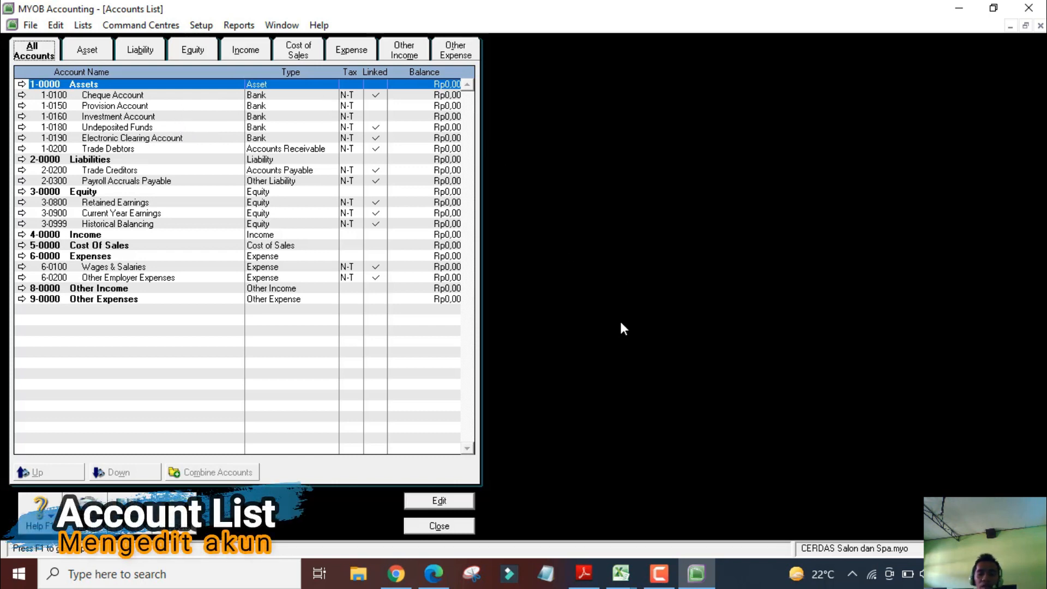
Switch to the MENGGANTI AKUN.xlsx workbook in Excel and look over its FROM/TO account table
{"action": "mouse_move", "coordinate": [621, 572]}
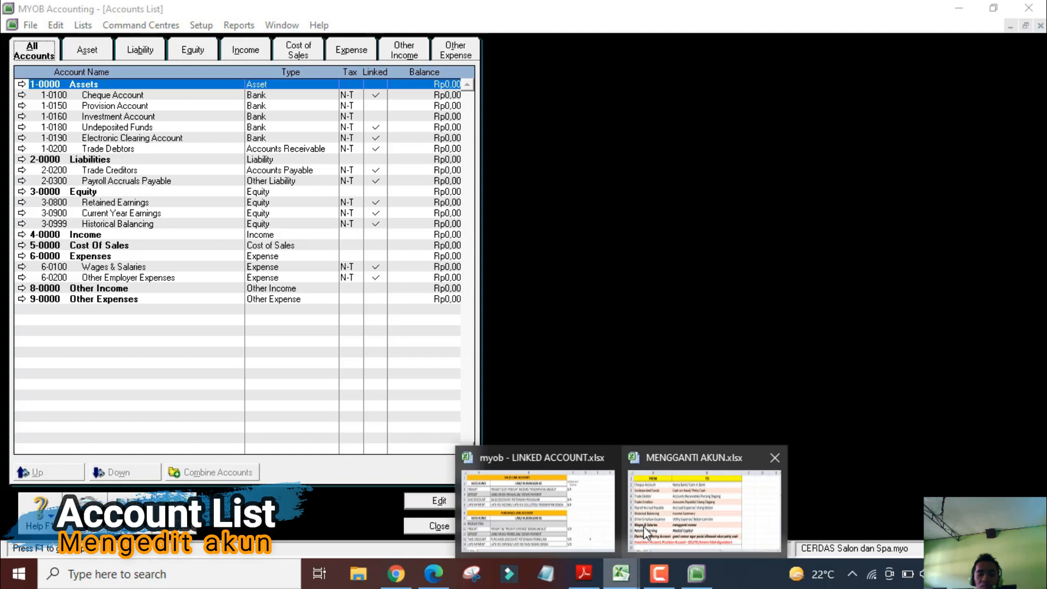
{"action": "left_click", "coordinate": [653, 505]}
{"action": "left_click", "coordinate": [210, 206]}
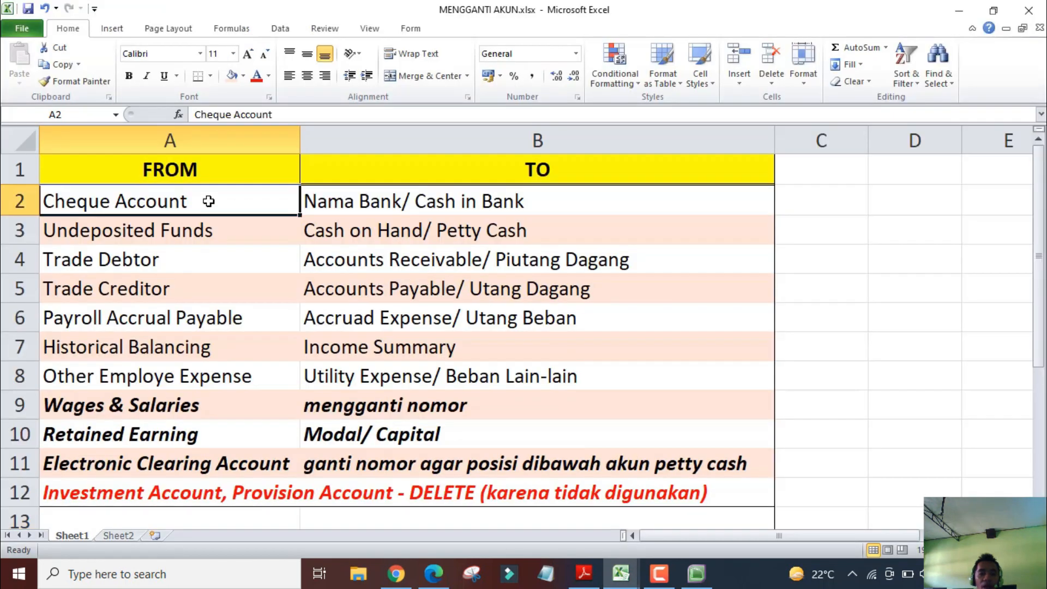
{"action": "left_click_drag", "start_coordinate": [282, 208], "coordinate": [499, 495]}
{"action": "left_click", "coordinate": [896, 291]}
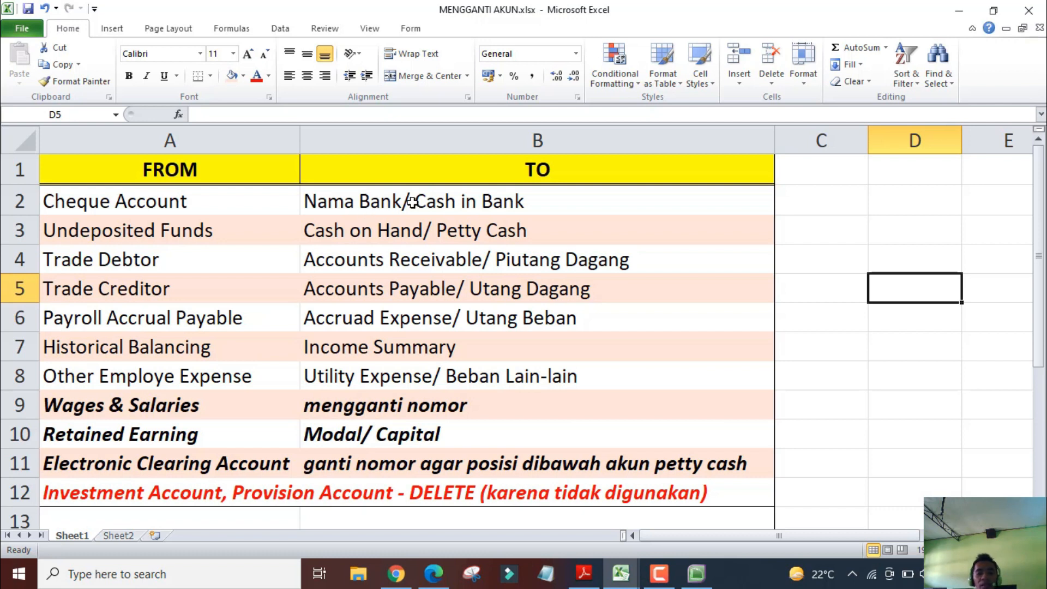
Review the replacements planned for Cheque Account, Undeposited Funds, Trade Debtor and Electronic Clearing Account in the FROM/TO table
{"action": "left_click", "coordinate": [171, 193]}
{"action": "left_click_drag", "start_coordinate": [171, 194], "coordinate": [359, 197]}
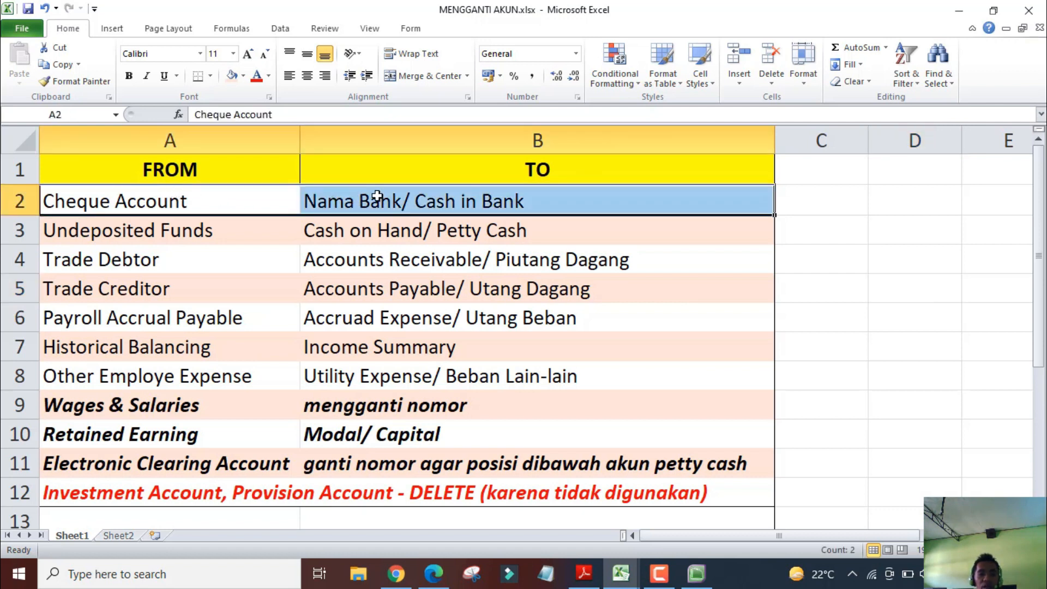
{"action": "left_click", "coordinate": [223, 236]}
{"action": "left_click_drag", "start_coordinate": [224, 235], "coordinate": [403, 229]}
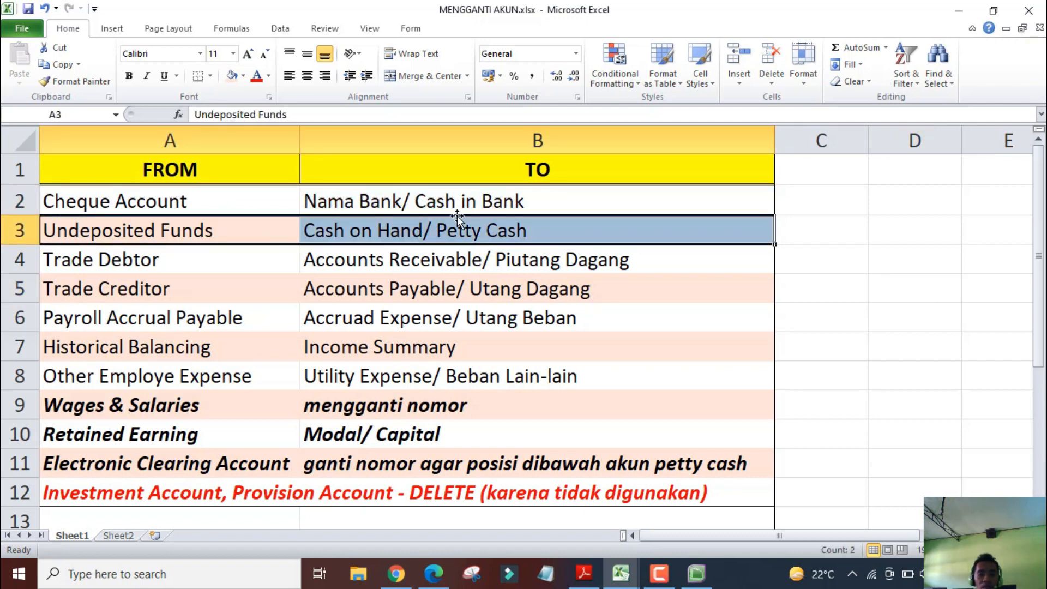
{"action": "left_click_drag", "start_coordinate": [215, 263], "coordinate": [378, 251]}
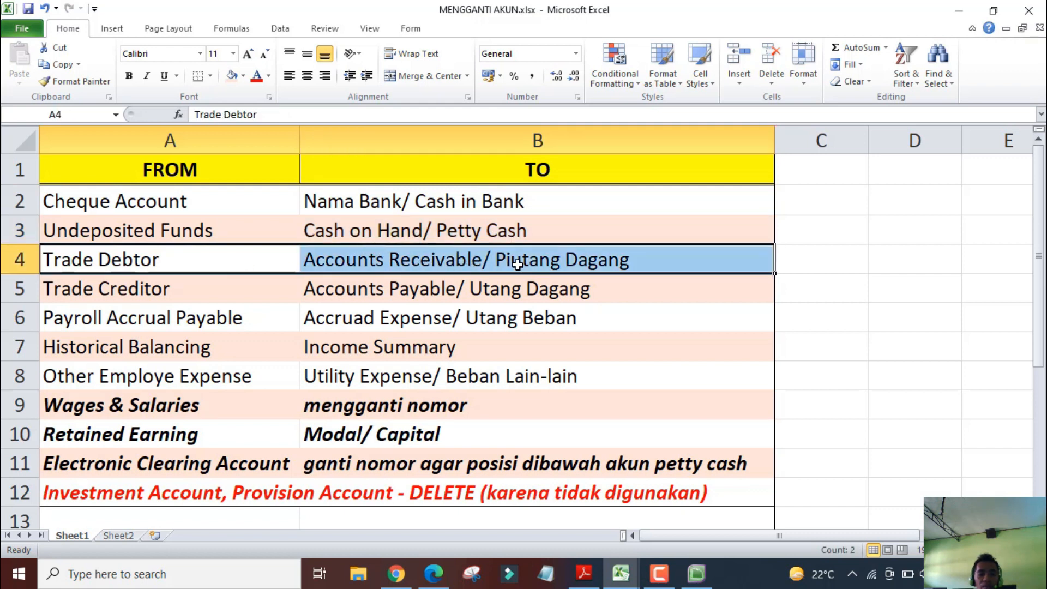
{"action": "left_click_drag", "start_coordinate": [208, 465], "coordinate": [383, 460]}
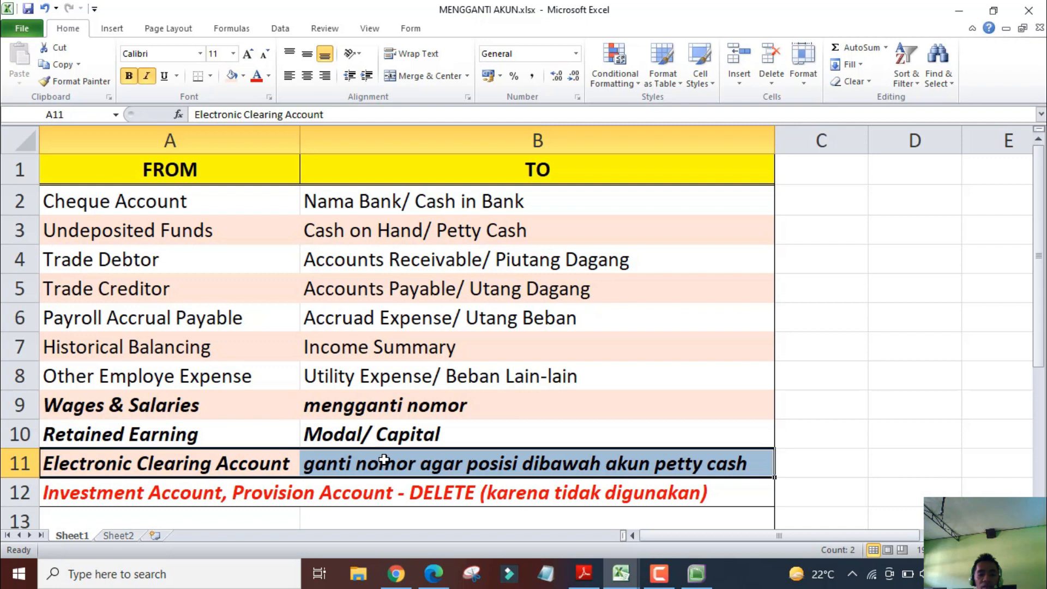
{"action": "left_click_drag", "start_coordinate": [210, 201], "coordinate": [480, 463]}
{"action": "left_click", "coordinate": [480, 366]}
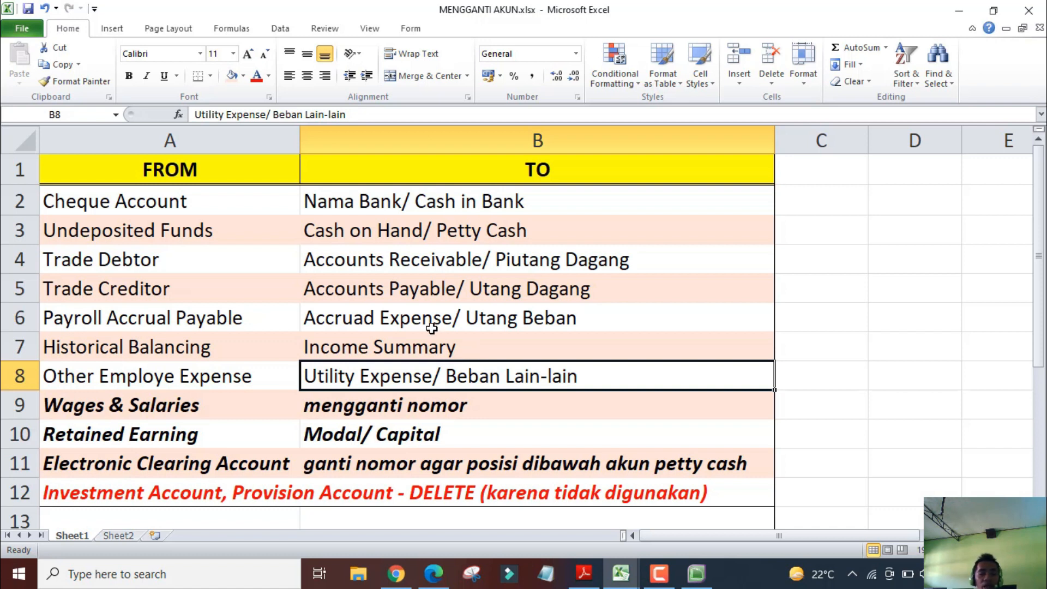
{"action": "left_click_drag", "start_coordinate": [205, 210], "coordinate": [351, 205]}
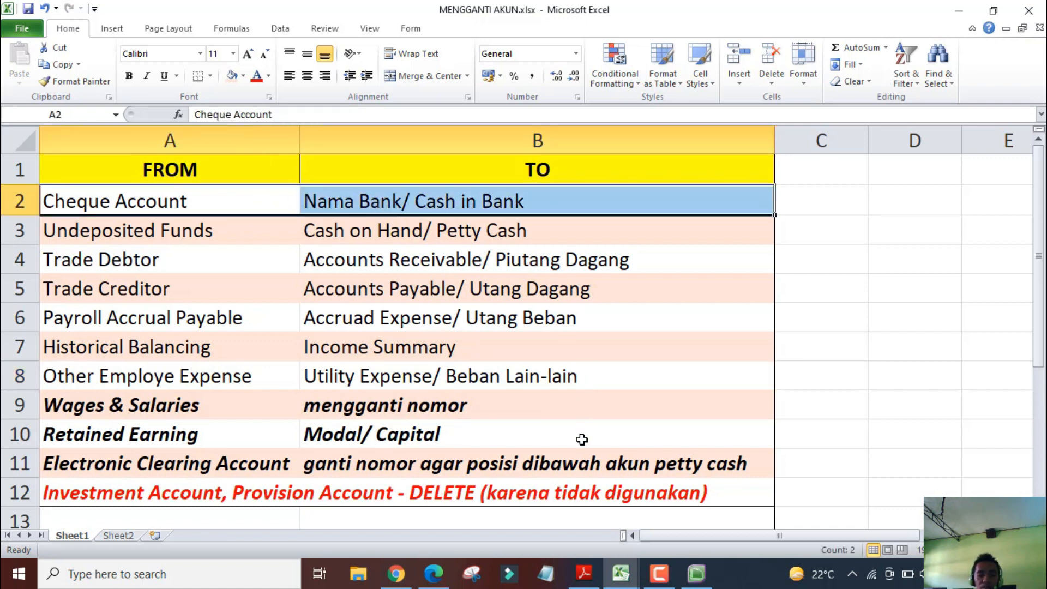
Compare the Cheque Account in MYOB with the FROM/TO table in Excel and look up its bank account replacement in the CERDAS PDF
{"action": "left_click", "coordinate": [508, 574]}
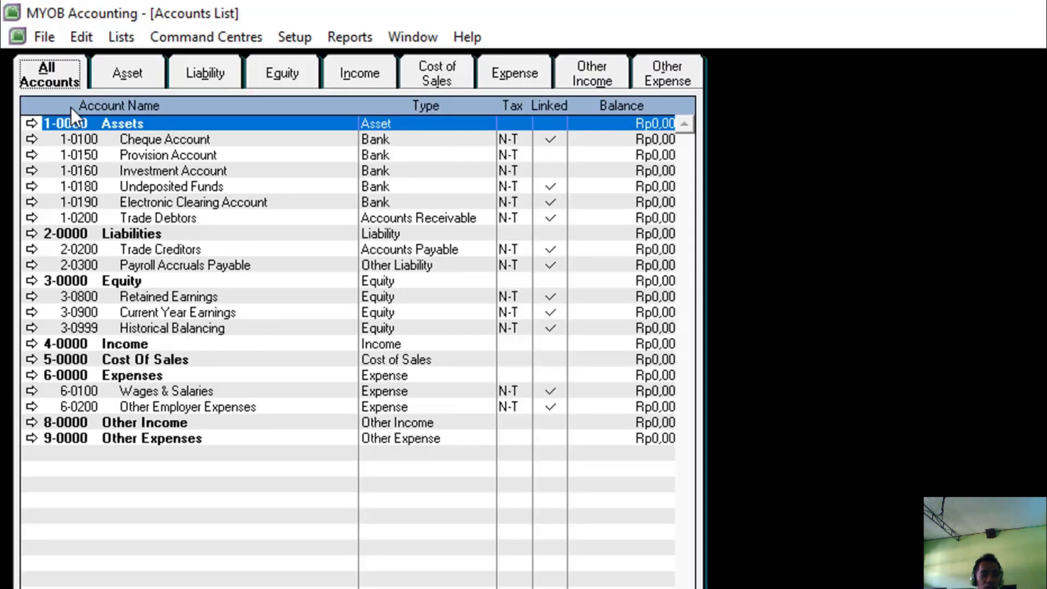
{"action": "left_click", "coordinate": [144, 144]}
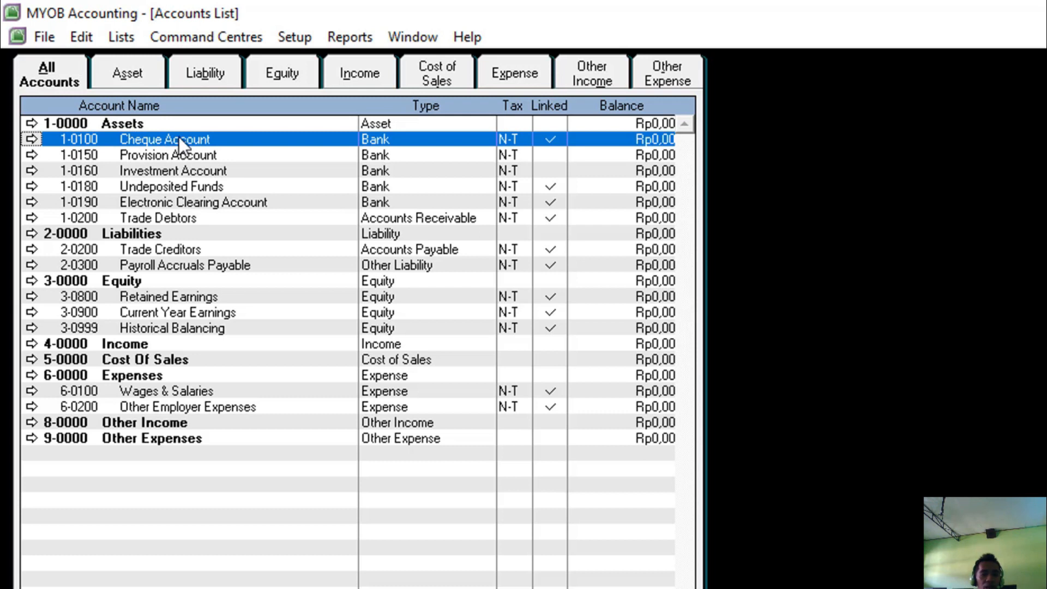
{"action": "key", "text": "alt+Tab"}
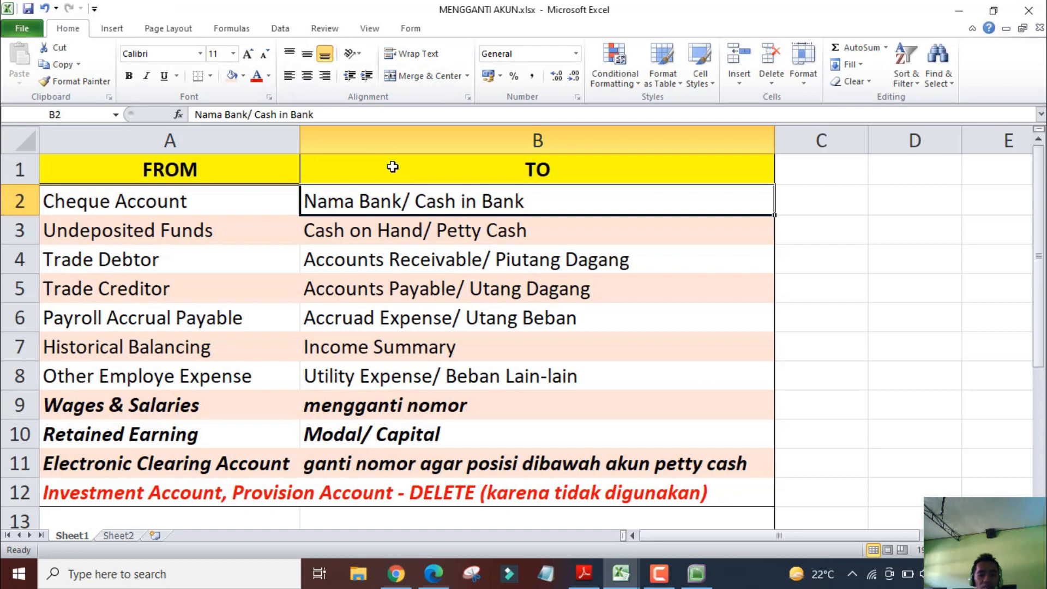
{"action": "left_click_drag", "start_coordinate": [423, 206], "coordinate": [458, 454]}
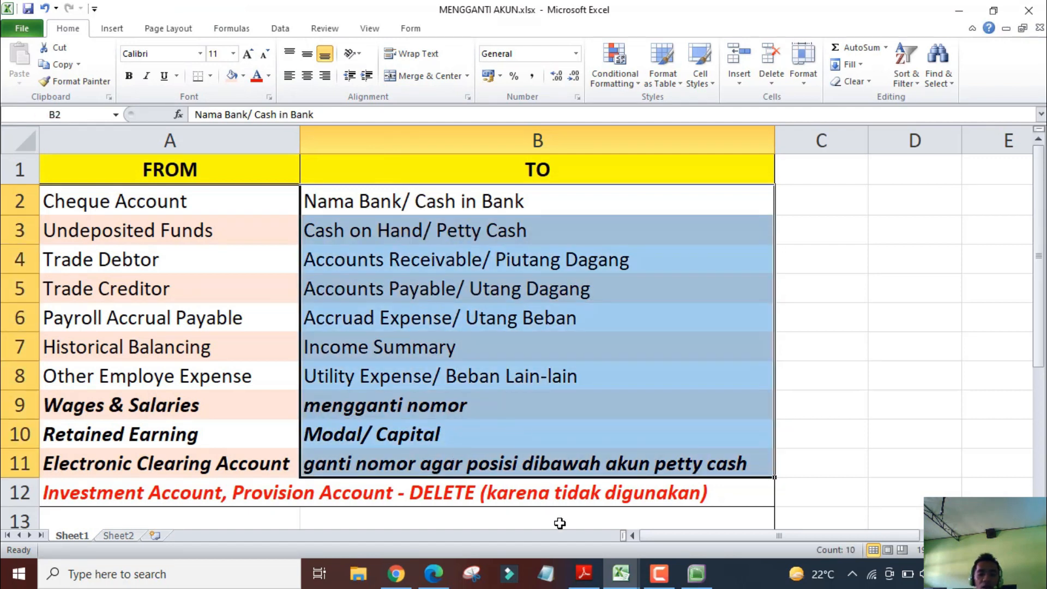
{"action": "left_click", "coordinate": [583, 574]}
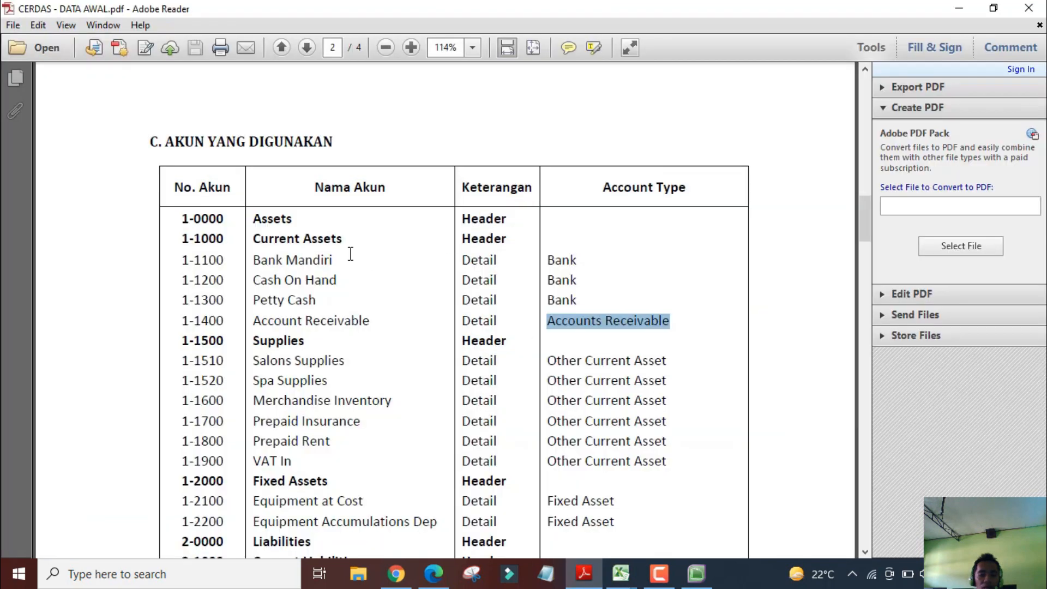
{"action": "left_click_drag", "start_coordinate": [255, 262], "coordinate": [338, 261]}
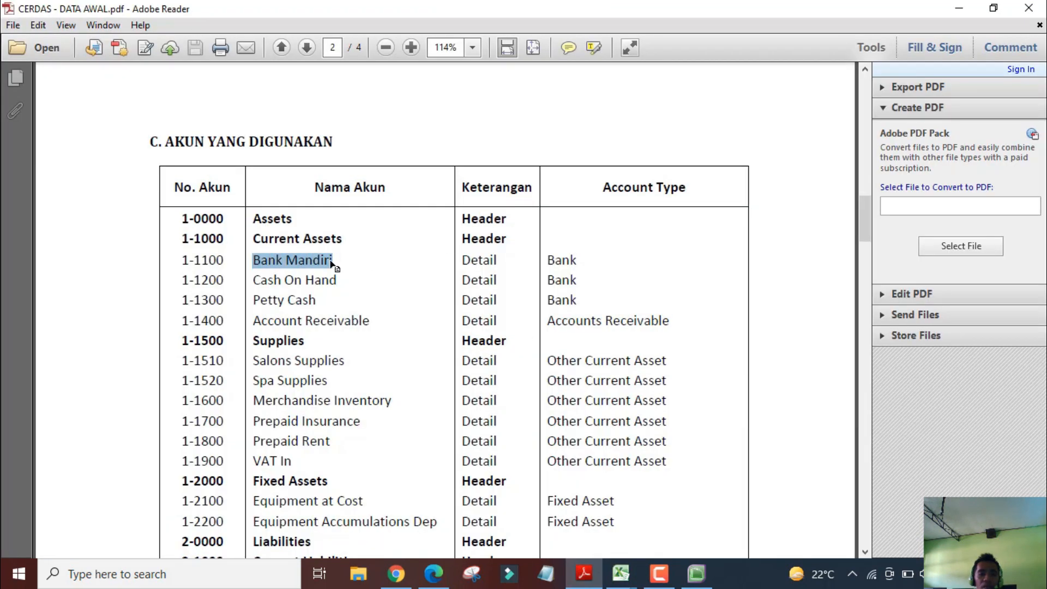
Switch to MYOB, open the Cheque Account for editing and rename it Bank Mandiri as listed in the PDF
{"action": "key", "text": "alt+Tab"}
{"action": "key", "text": "alt+Tab"}
{"action": "key", "text": "Tab"}
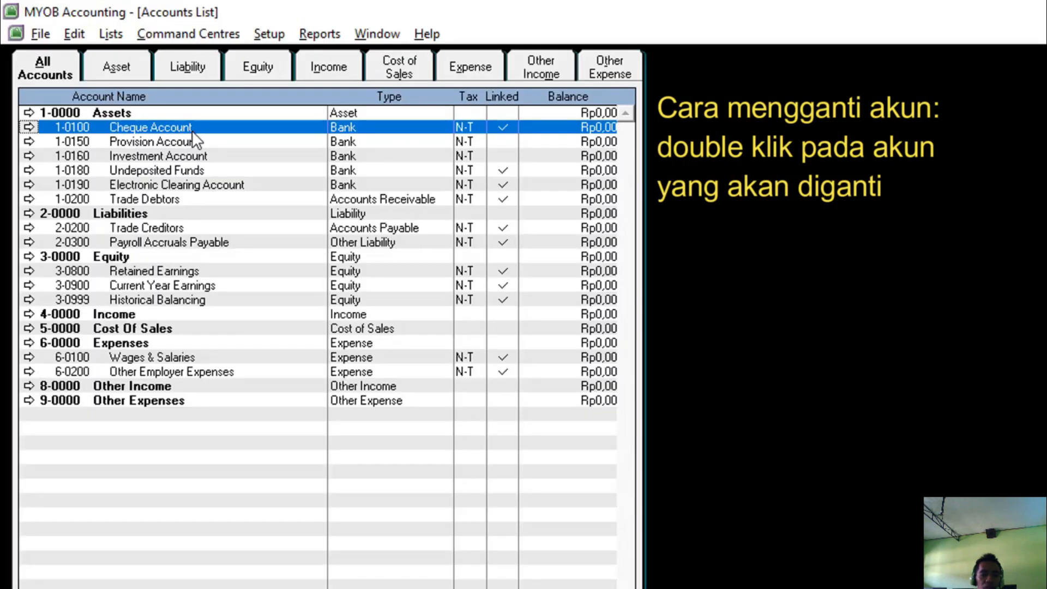
{"action": "double_click", "coordinate": [192, 129]}
{"action": "key", "text": "Tab"}
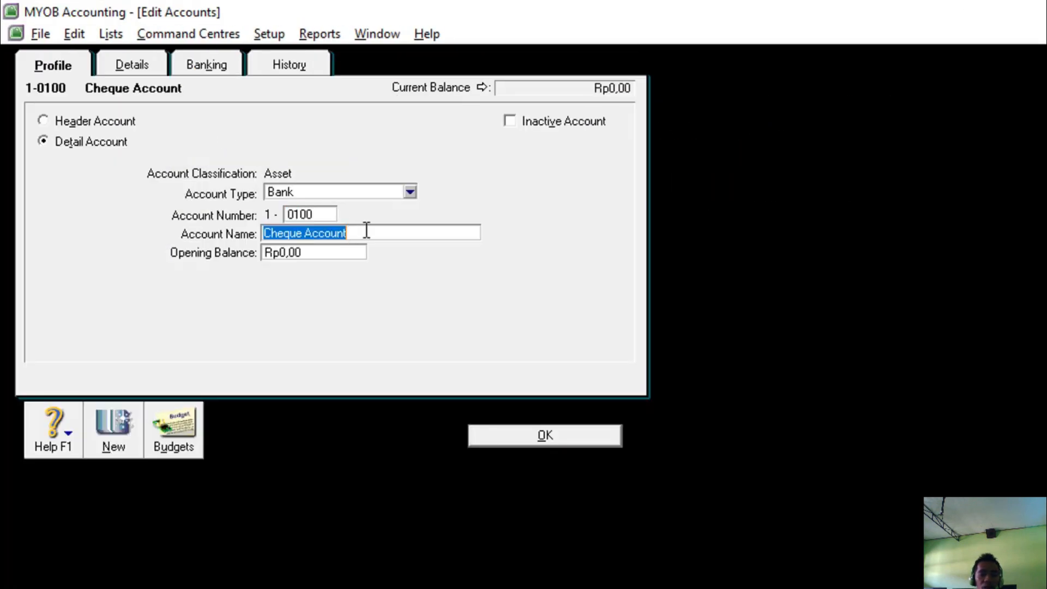
{"action": "key", "text": "alt+Tab"}
{"action": "key", "text": "alt+Tab"}
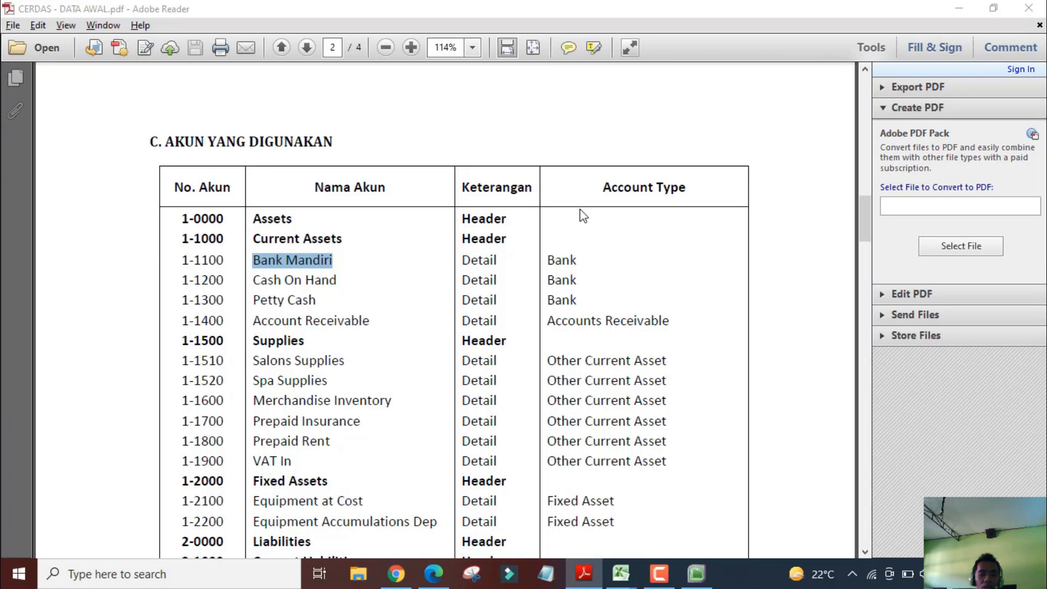
{"action": "key", "text": "alt+Tab"}
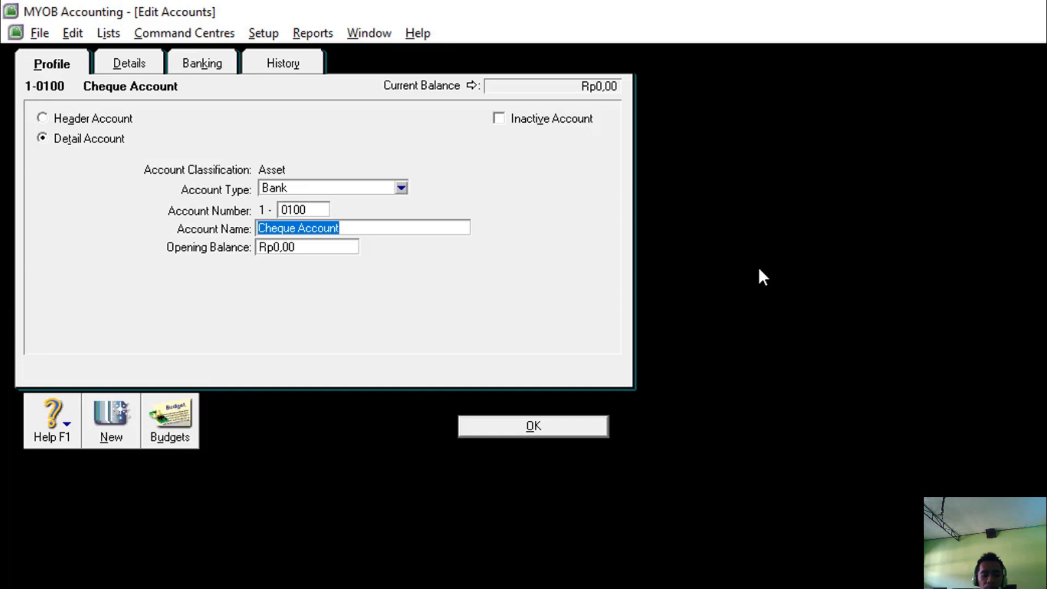
{"action": "type", "text": "Bank Mandiri"}
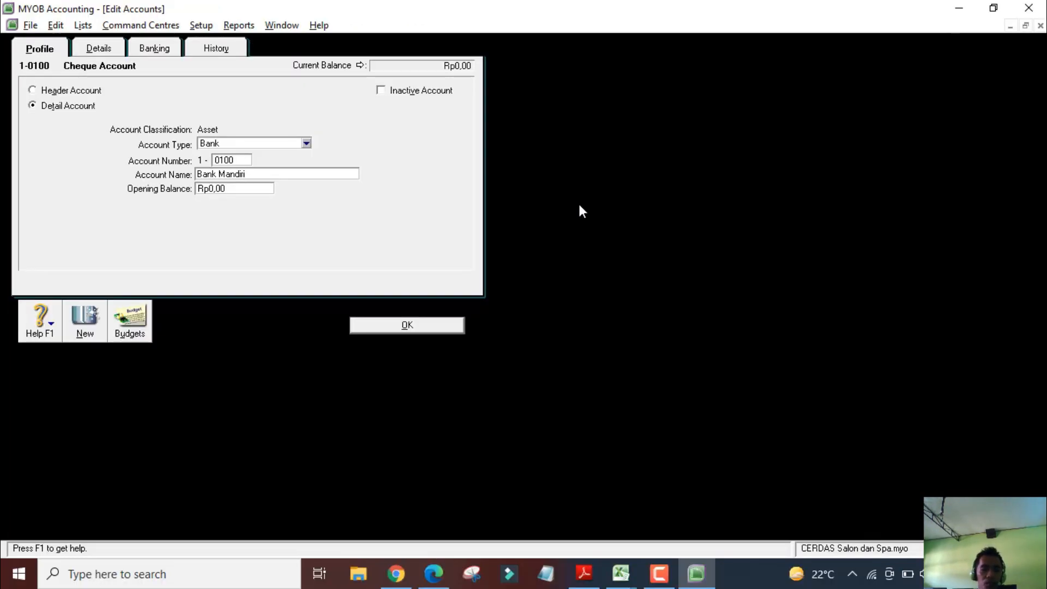
{"action": "key", "text": "alt+Tab"}
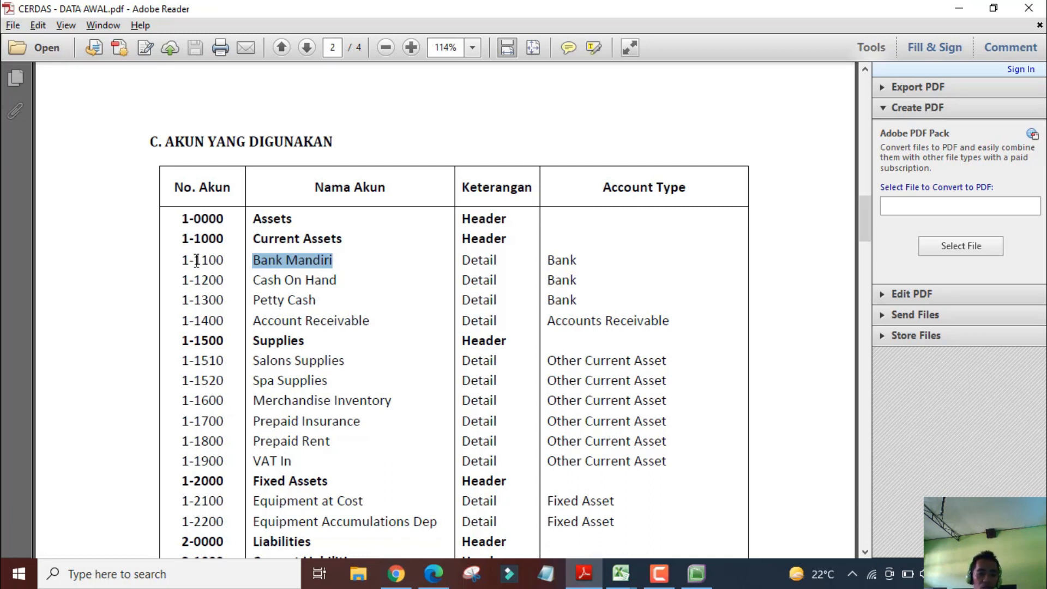
{"action": "left_click_drag", "start_coordinate": [197, 261], "coordinate": [216, 259]}
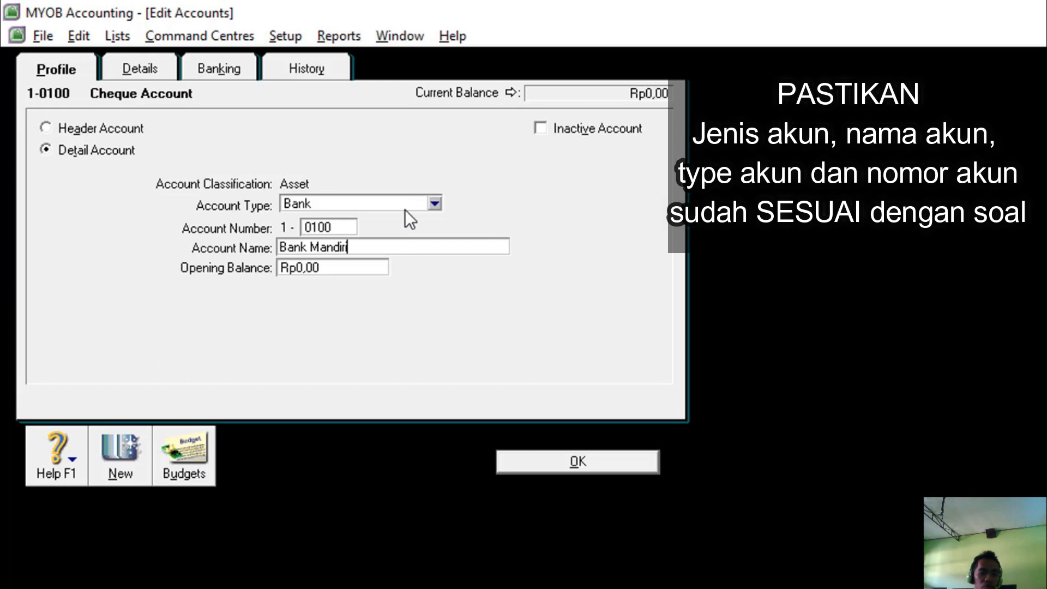
{"action": "left_click", "coordinate": [330, 226]}
{"action": "key", "text": "BackSpace"}
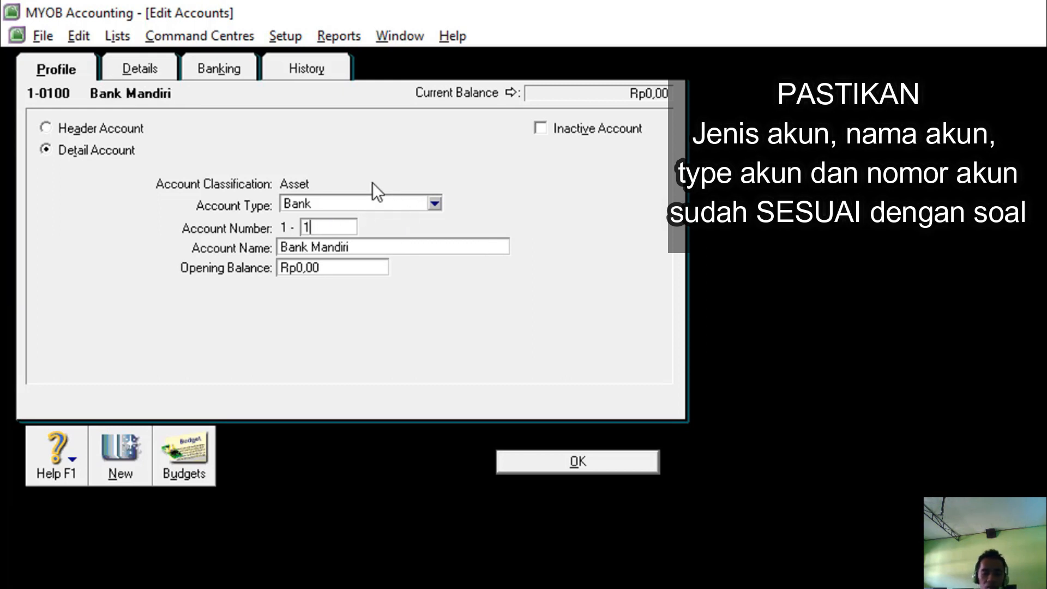
{"action": "type", "text": "1100"}
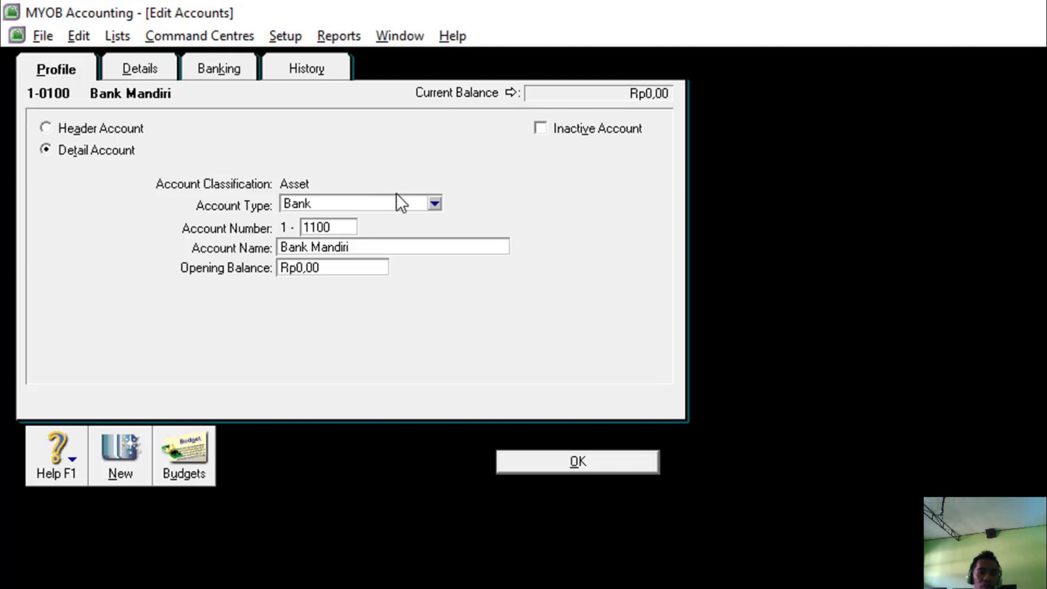
{"action": "left_click", "coordinate": [364, 205]}
{"action": "left_click", "coordinate": [364, 205]}
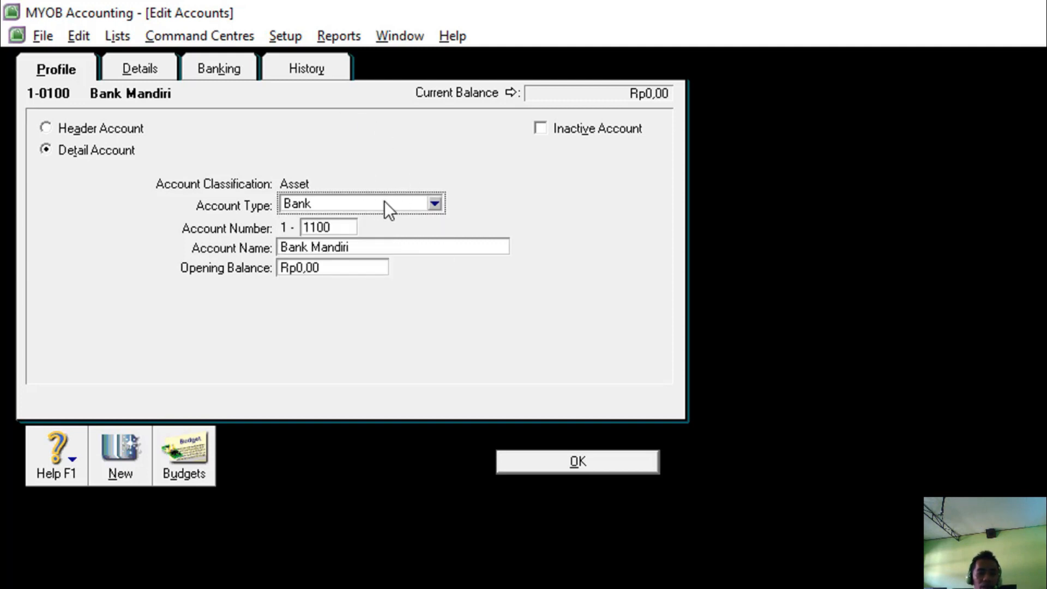
{"action": "key", "text": "alt+Tab"}
{"action": "left_click_drag", "start_coordinate": [578, 259], "coordinate": [460, 260]}
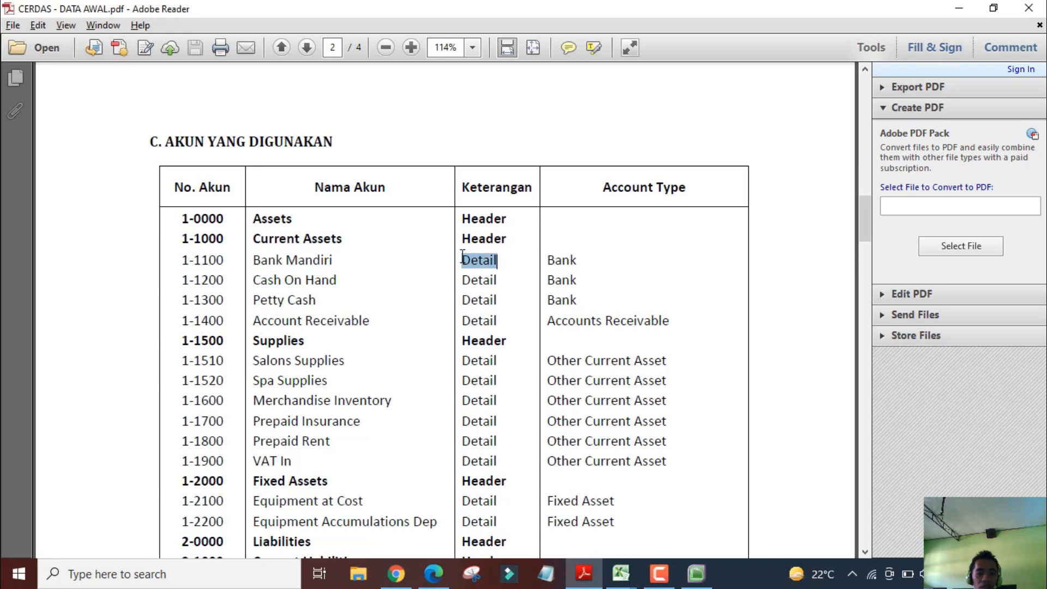
{"action": "key", "text": "alt+Tab"}
{"action": "left_click", "coordinate": [63, 132]}
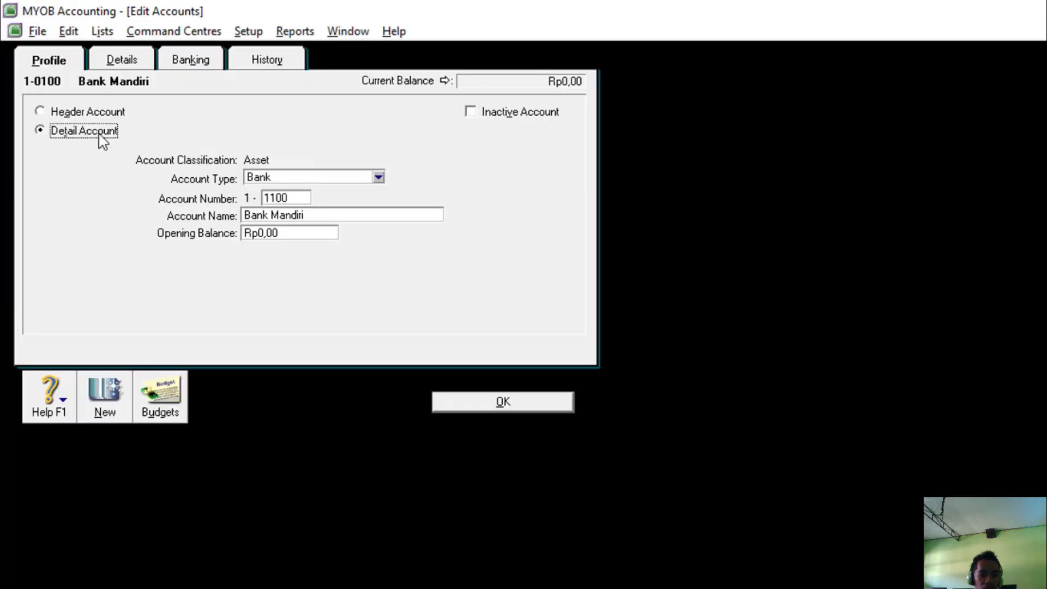
Apply the new account number, compare the Bank Mandiri profile with the full PDF row and save the account
{"action": "left_click", "coordinate": [287, 200]}
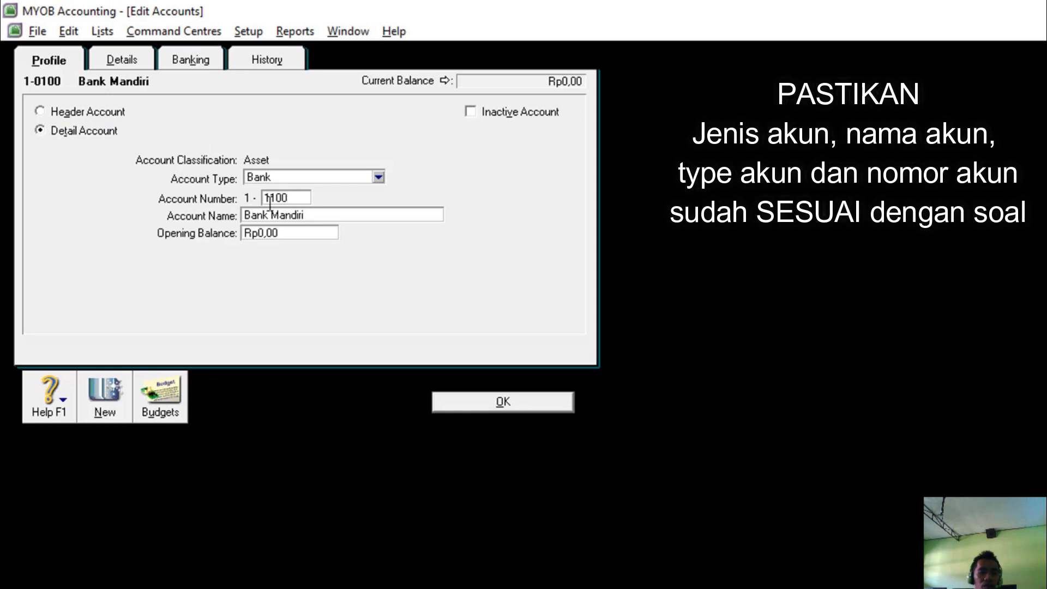
{"action": "key", "text": "Tab"}
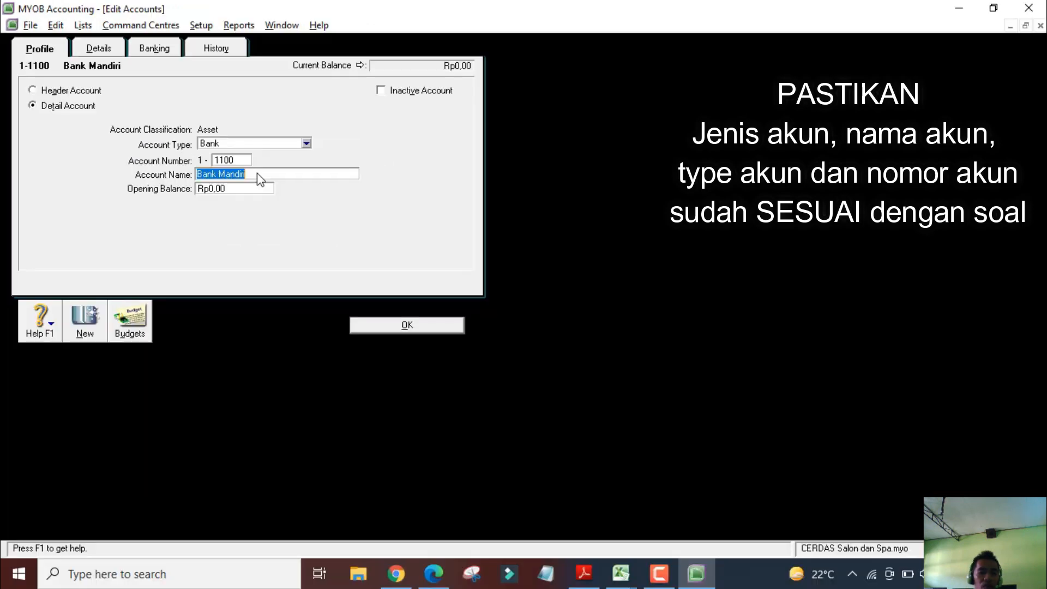
{"action": "key", "text": "alt+Tab"}
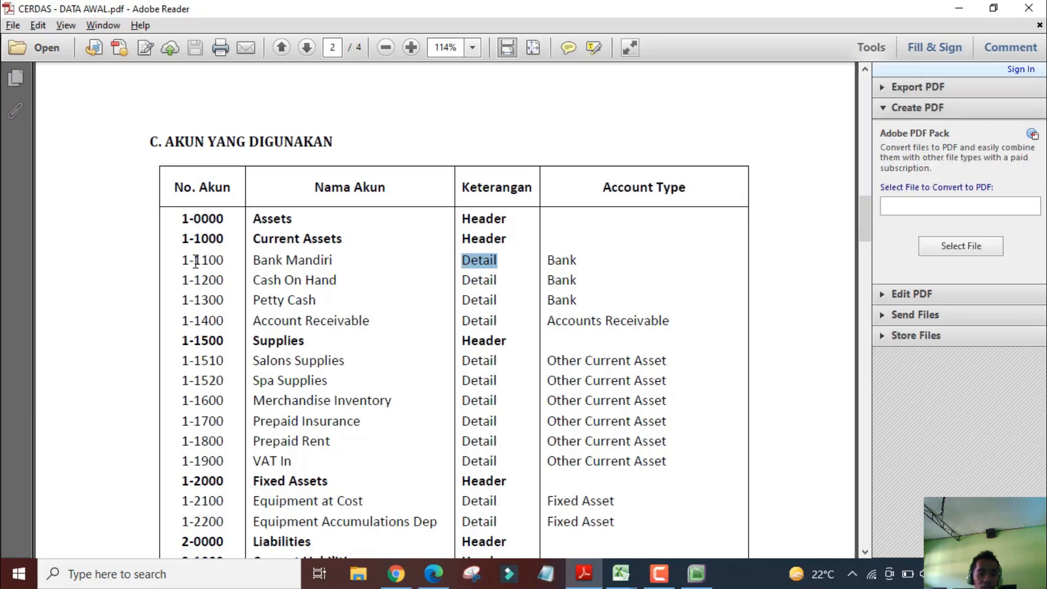
{"action": "left_click_drag", "start_coordinate": [180, 261], "coordinate": [499, 260]}
{"action": "key", "text": "alt+Tab"}
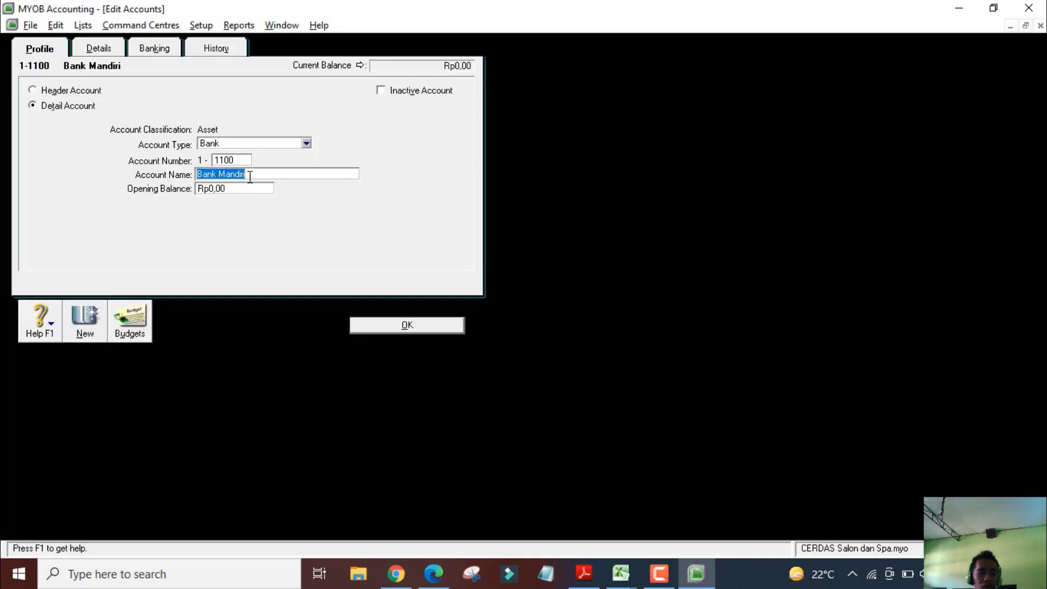
{"action": "left_click", "coordinate": [388, 328]}
Switch to the MENGGANTI AKUN workbook and review the Cash on Hand/ Petty Cash replacement for Undeposited Funds
{"action": "key", "text": "alt+Tab"}
{"action": "key", "text": "alt+Tab"}
{"action": "left_click", "coordinate": [399, 245]}
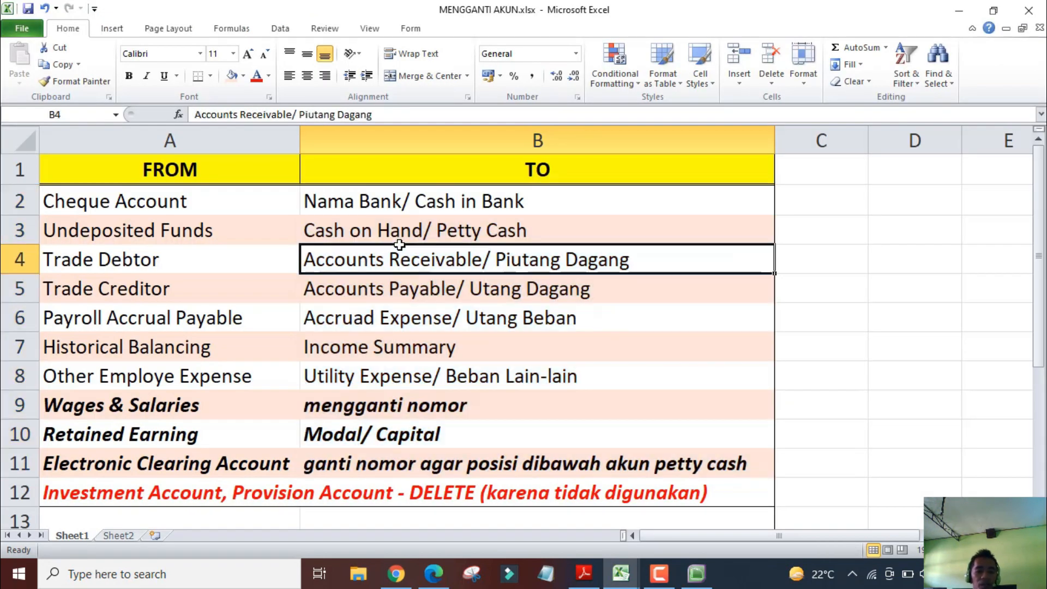
{"action": "left_click_drag", "start_coordinate": [163, 228], "coordinate": [520, 224]}
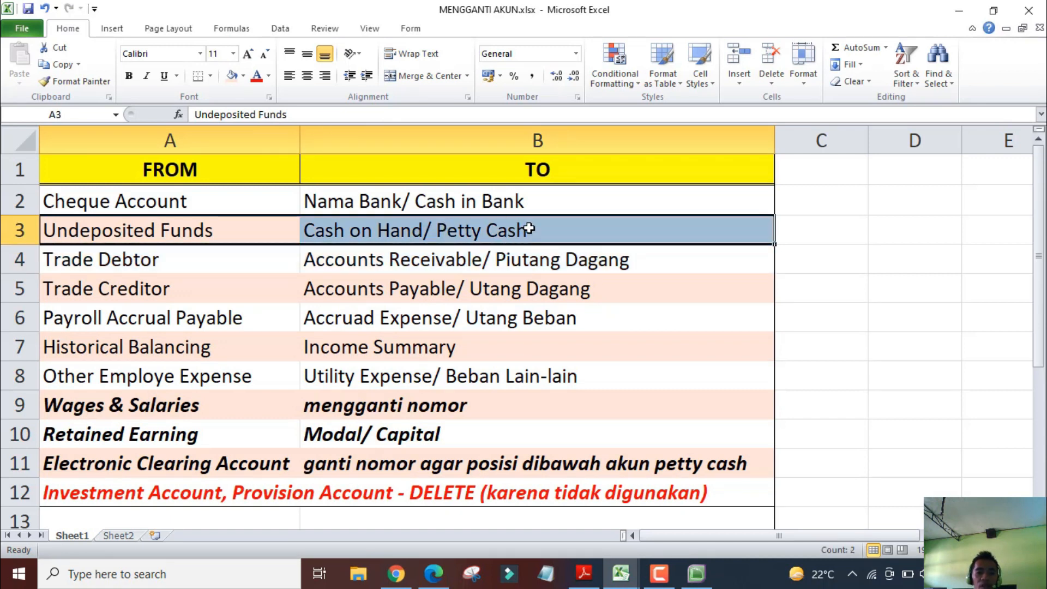
{"action": "left_click", "coordinate": [576, 228]}
{"action": "double_click", "coordinate": [435, 229]}
{"action": "left_click_drag", "start_coordinate": [434, 230], "coordinate": [304, 231]}
{"action": "left_click", "coordinate": [491, 230]}
{"action": "left_click", "coordinate": [422, 256]}
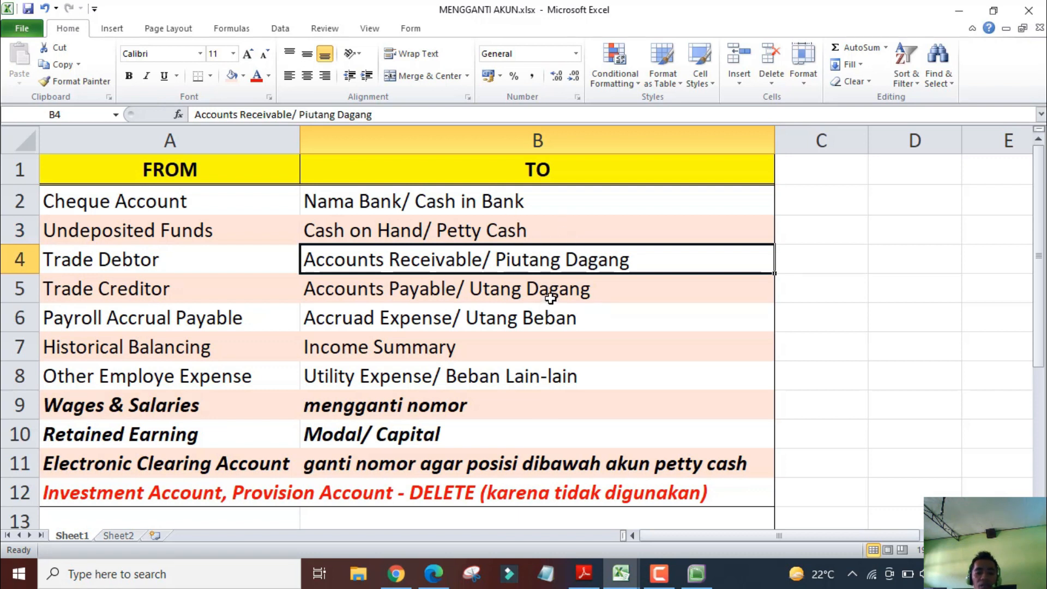
Switch to the CERDAS PDF and examine the number, name and account type in the Cash On Hand row
{"action": "key", "text": "alt+Tab"}
{"action": "key", "text": "alt+Tab"}
{"action": "key", "text": "alt+Tab"}
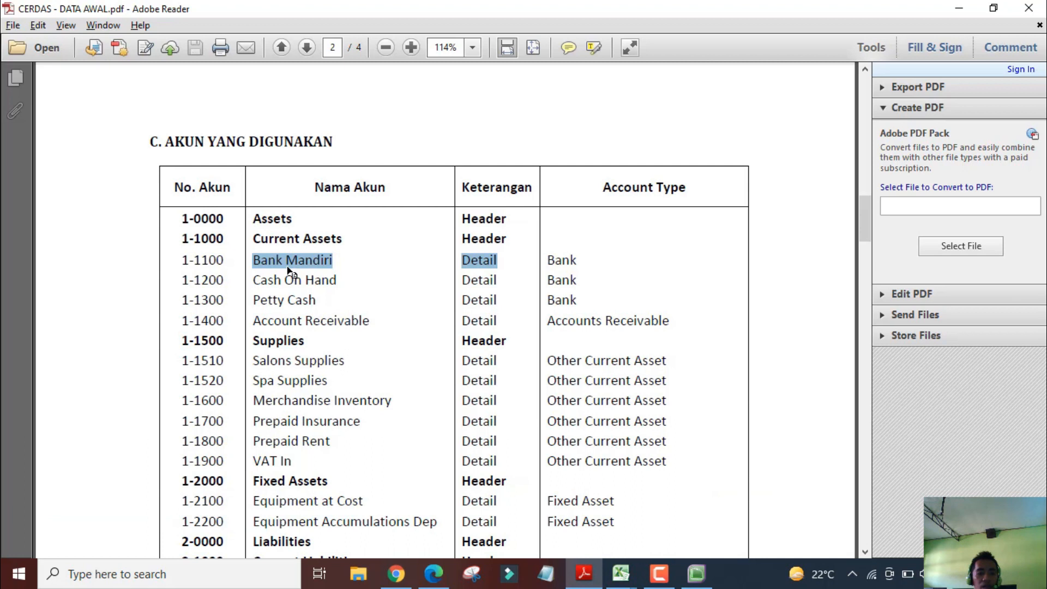
{"action": "left_click_drag", "start_coordinate": [185, 281], "coordinate": [573, 281]}
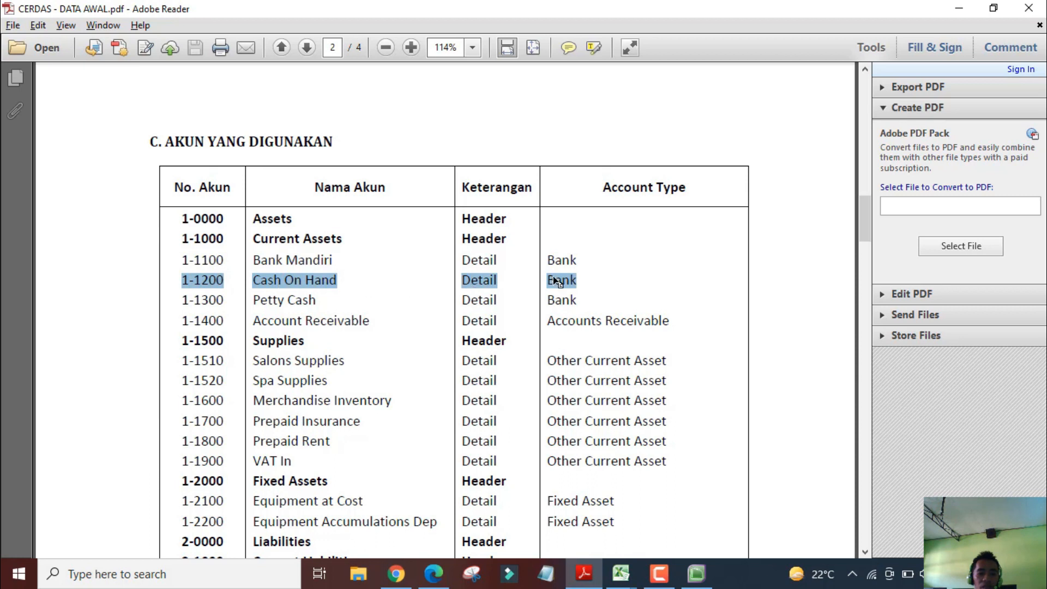
In MYOB, change Undeposited Funds to account number 1-1200 with the name Cash on Hand and save it
{"action": "key", "text": "alt+Tab"}
{"action": "key", "text": "Tab"}
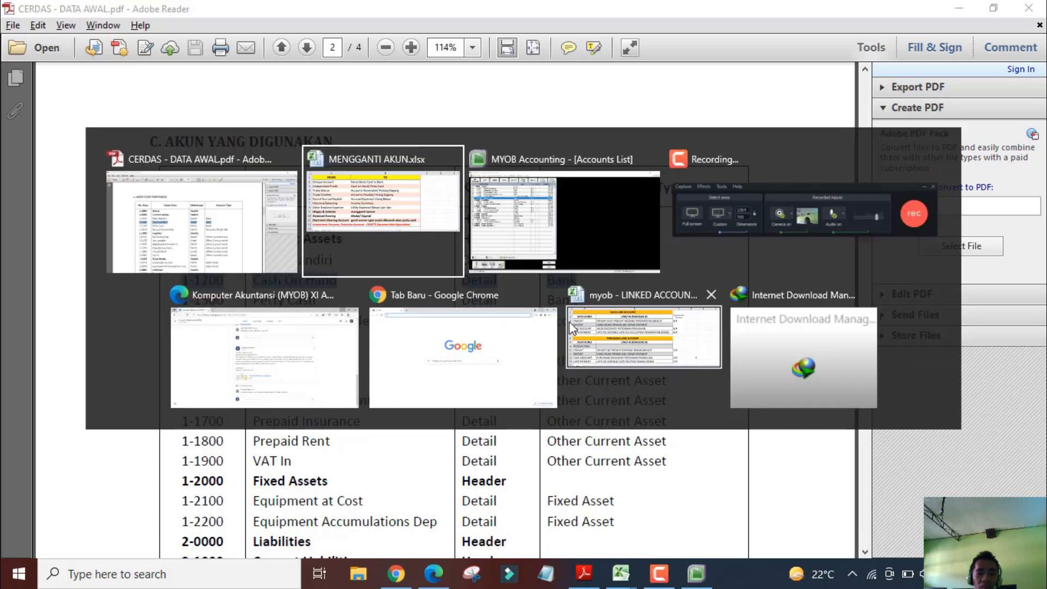
{"action": "left_click", "coordinate": [116, 117]}
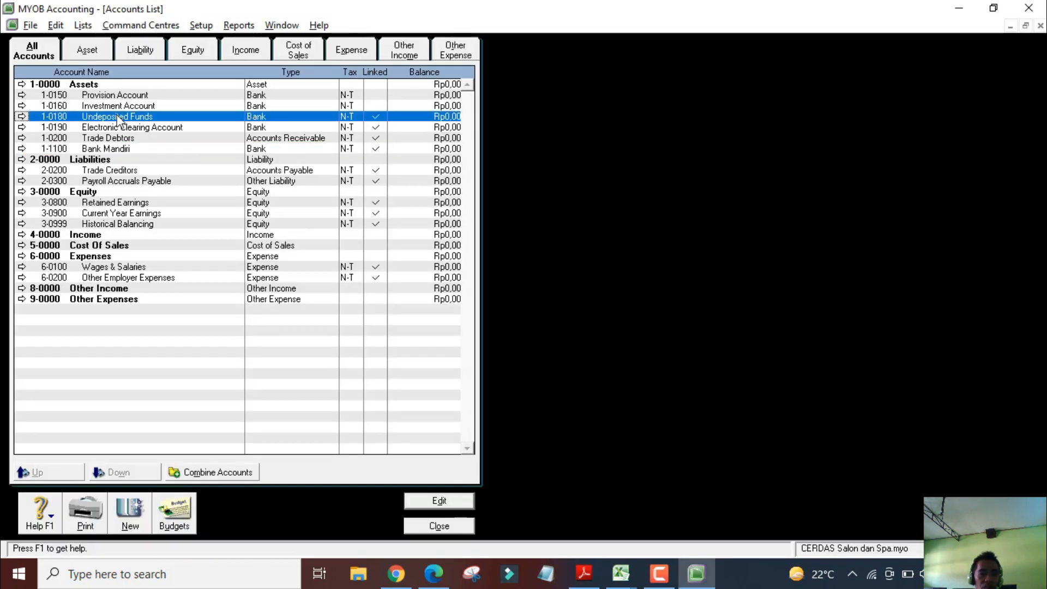
{"action": "double_click", "coordinate": [162, 119]}
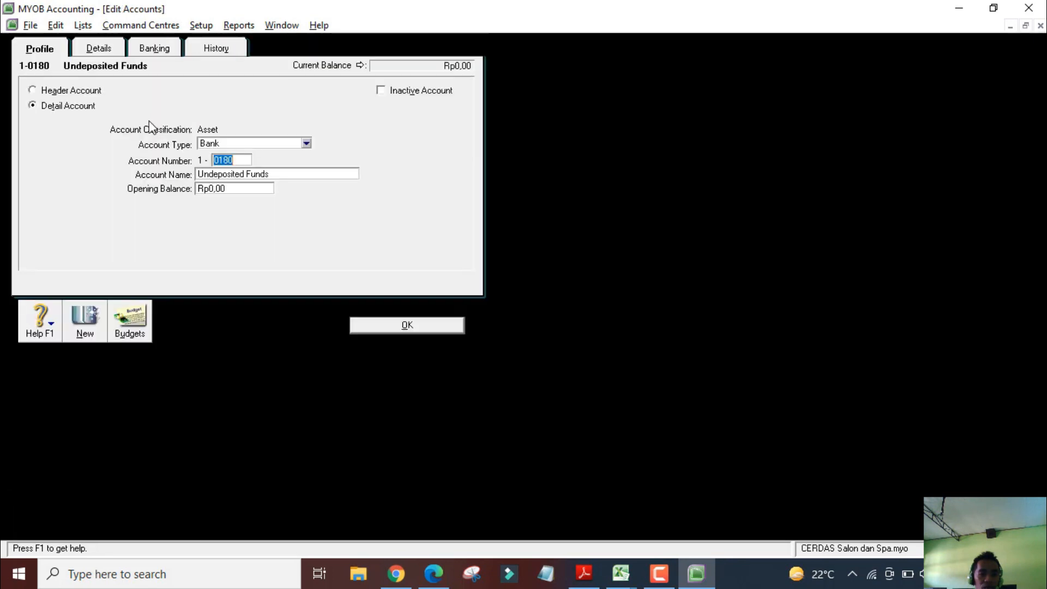
{"action": "type", "text": "1200"}
{"action": "key", "text": "Tab"}
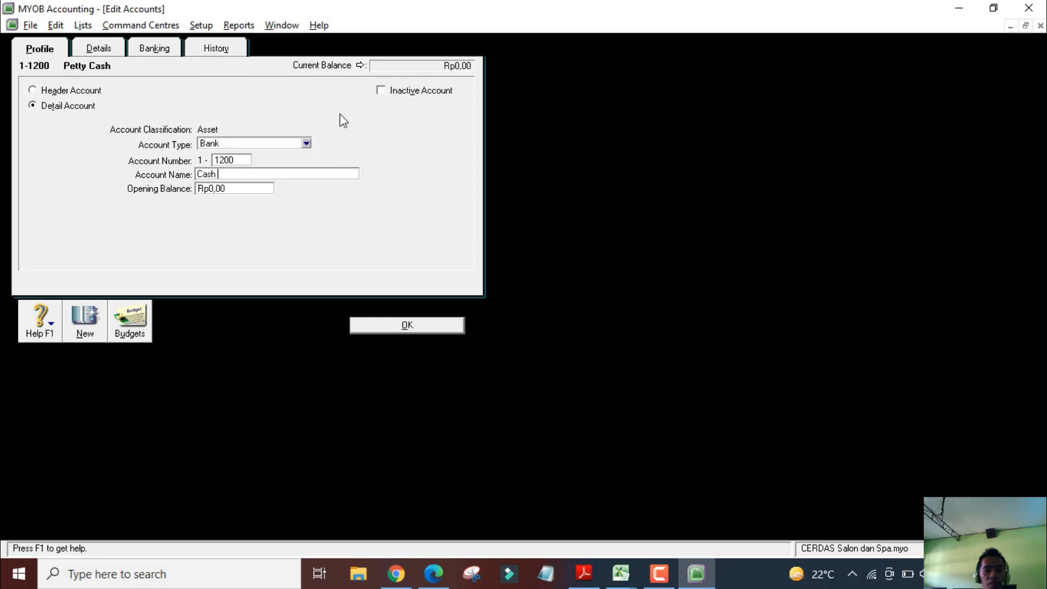
{"action": "type", "text": "on Hand"}
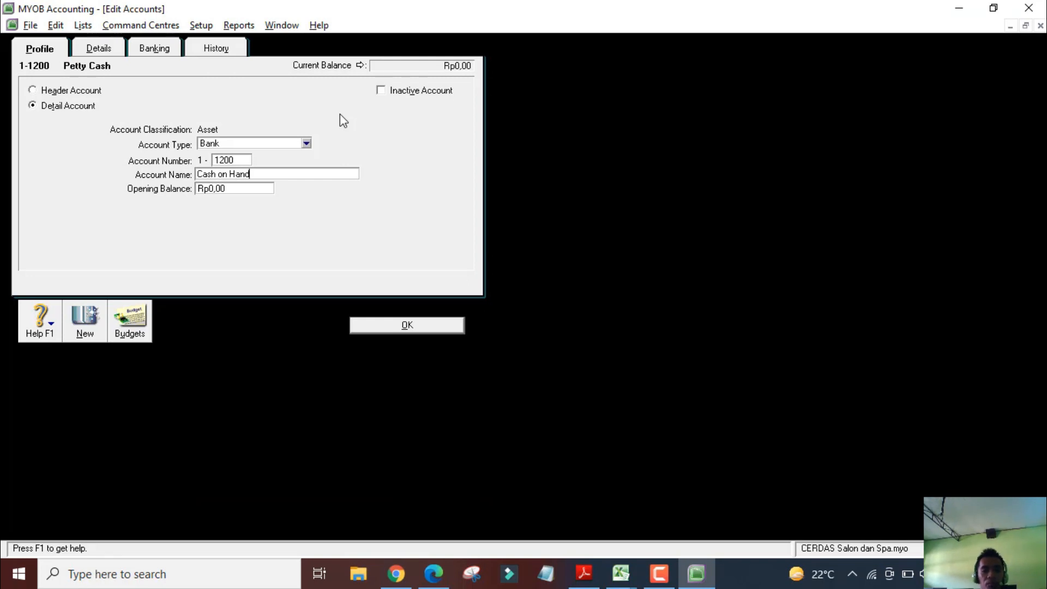
{"action": "left_click", "coordinate": [397, 324]}
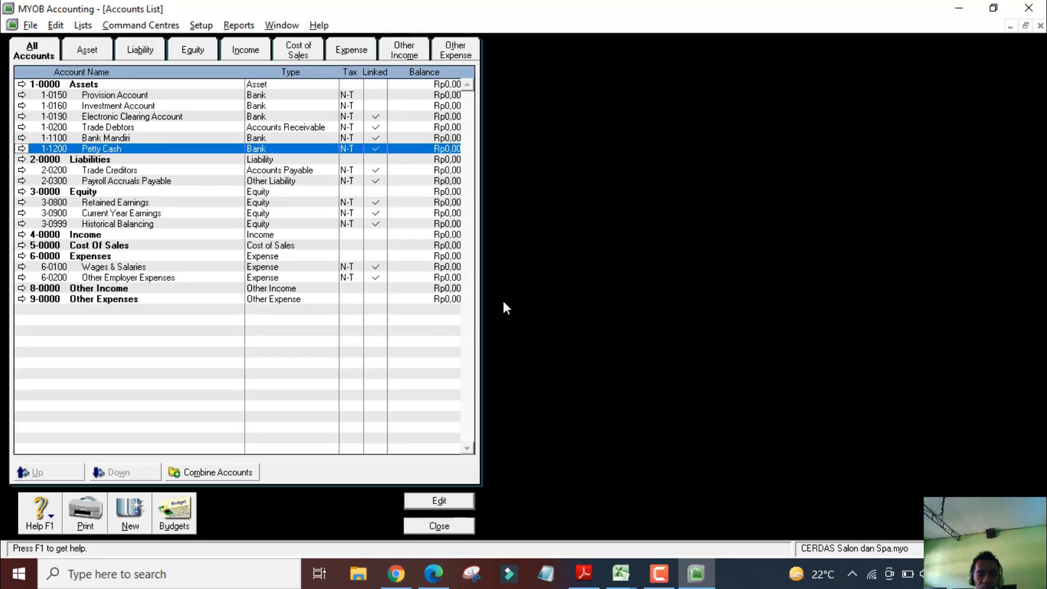
Switch to the MENGGANTI AKUN workbook and review the replacement planned for Trade Debtor
{"action": "key", "text": "alt+Tab"}
{"action": "key", "text": "alt+Tab"}
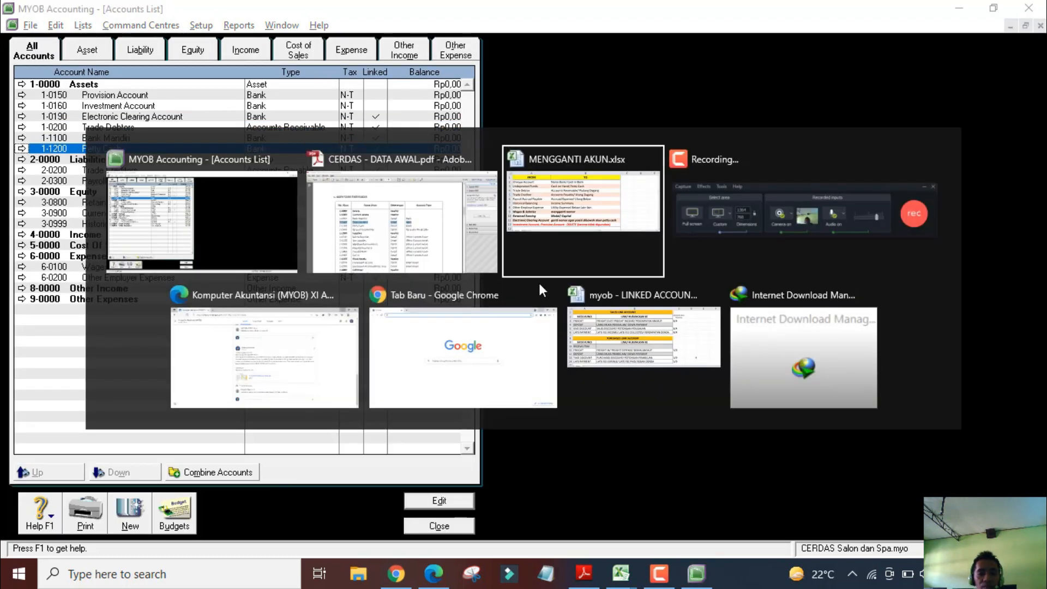
{"action": "left_click_drag", "start_coordinate": [115, 264], "coordinate": [493, 253]}
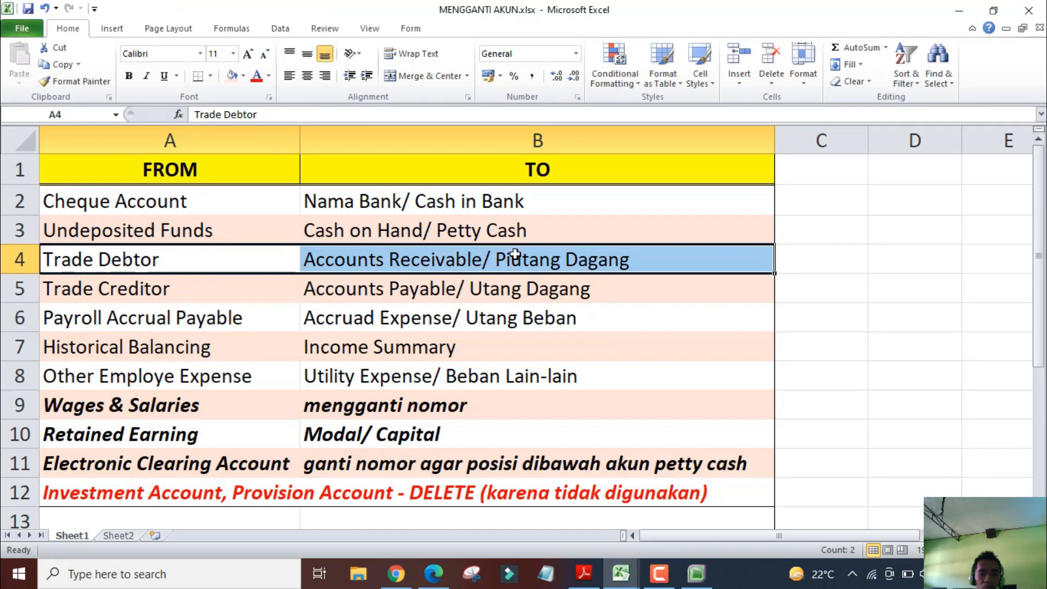
Switch to the CERDAS PDF and examine the number, name and account type in the Account Receivable row
{"action": "left_click", "coordinate": [584, 573]}
{"action": "left_click", "coordinate": [275, 304]}
{"action": "left_click_drag", "start_coordinate": [183, 321], "coordinate": [671, 322]}
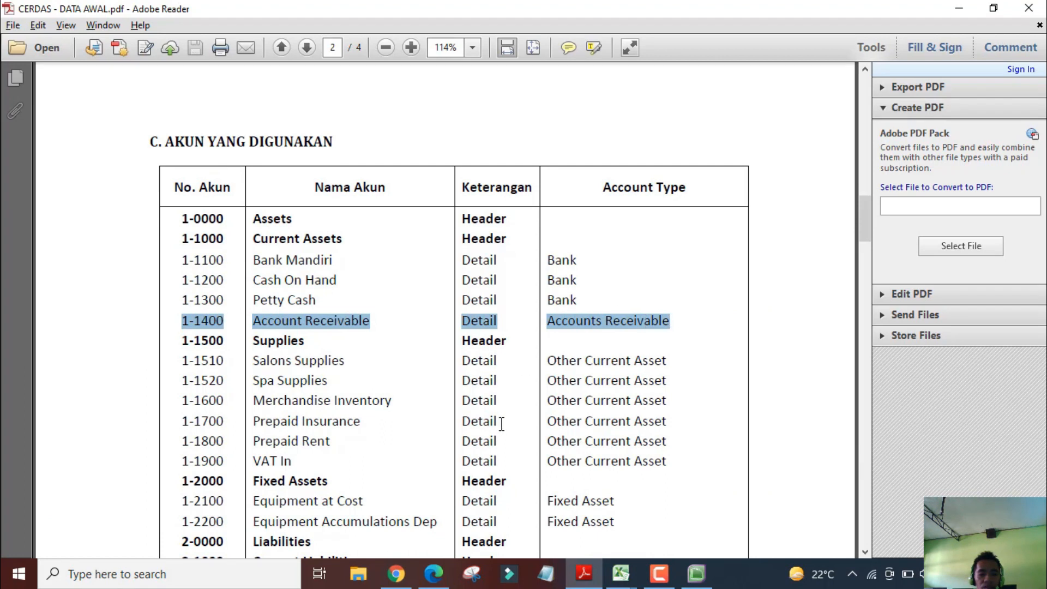
In MYOB, change Trade Debtors to account number 1-1400 with the name Accounts Receivable and save it
{"action": "key", "text": "alt+Tab"}
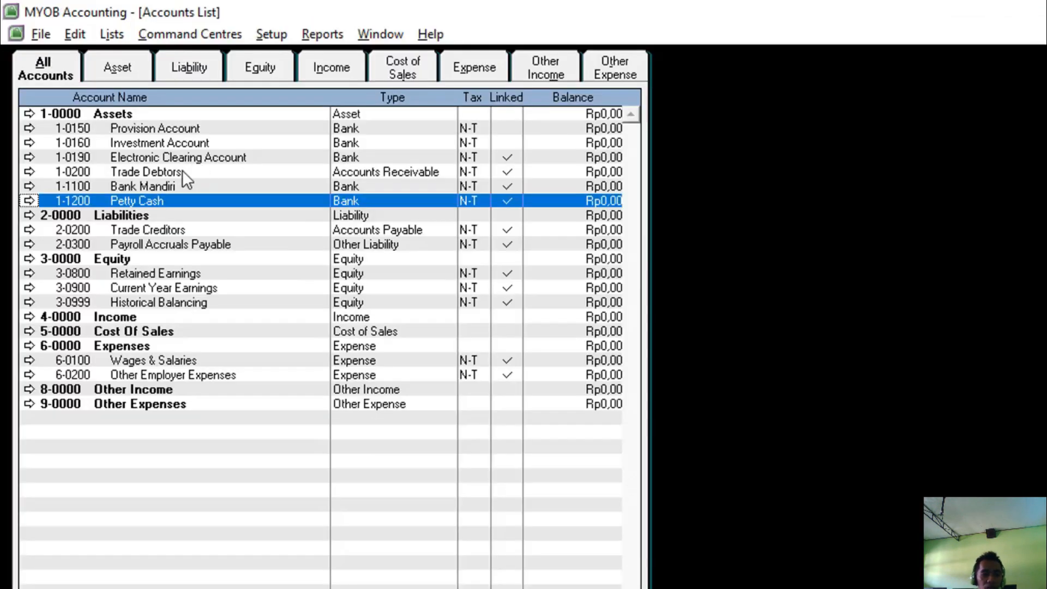
{"action": "double_click", "coordinate": [182, 170]}
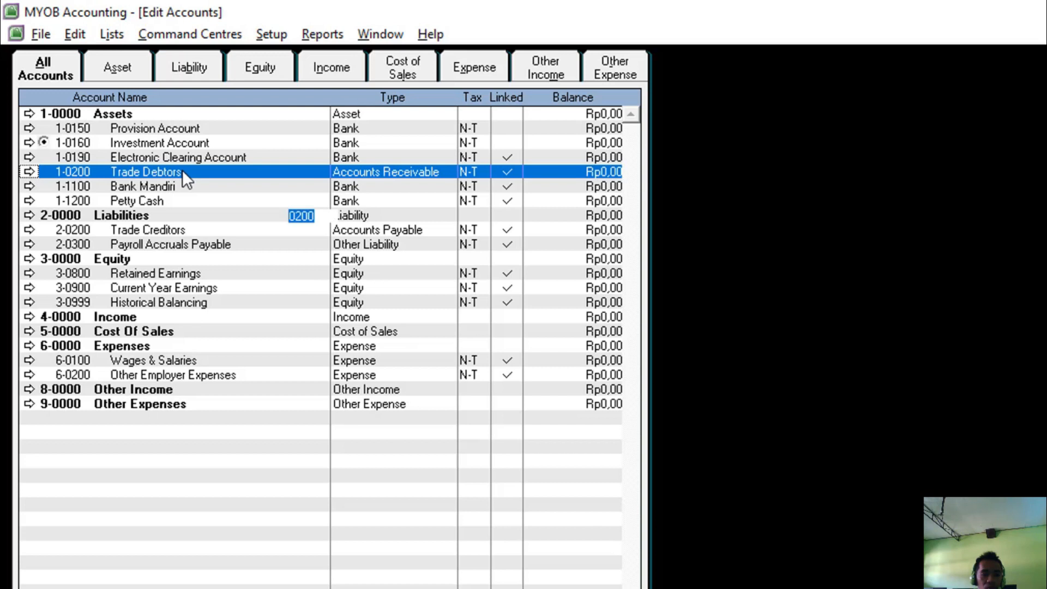
{"action": "type", "text": "1400"}
{"action": "key", "text": "Tab"}
{"action": "type", "text": "Accoun"}
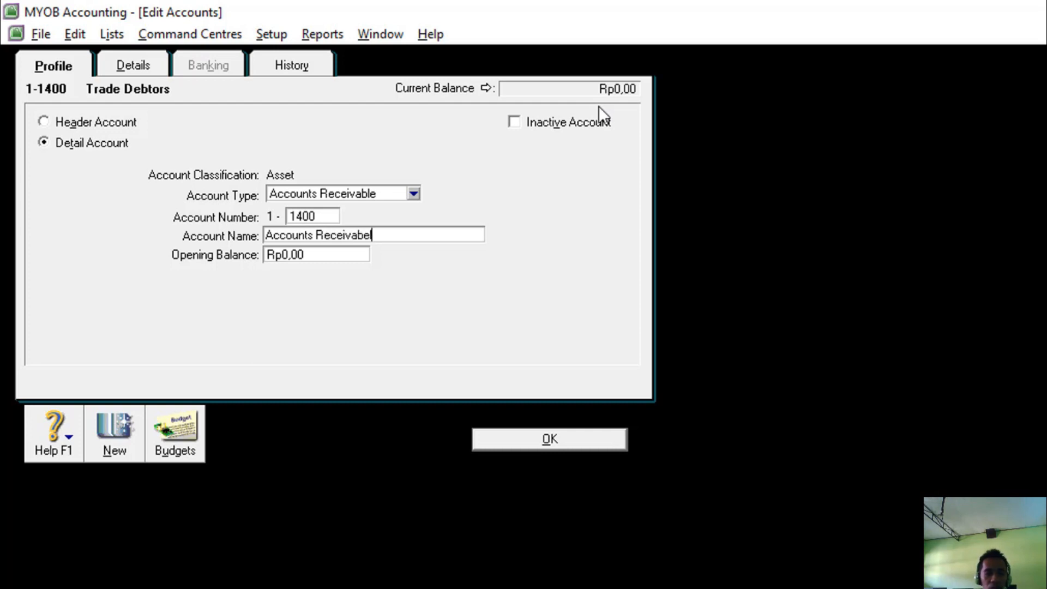
{"action": "key", "text": "BackSpace"}
{"action": "key", "text": "BackSpace"}
{"action": "type", "text": "le"}
{"action": "left_click", "coordinate": [546, 444]}
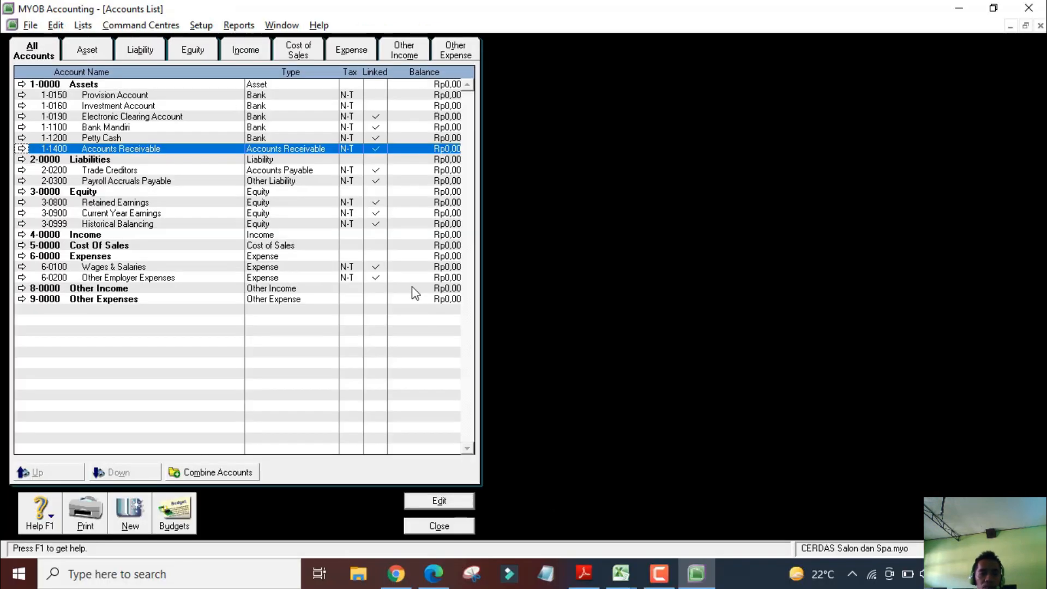
Switch to the MENGGANTI AKUN workbook and review the replacement planned for Trade Creditor
{"action": "key", "text": "alt+Tab"}
{"action": "key", "text": "alt+Tab"}
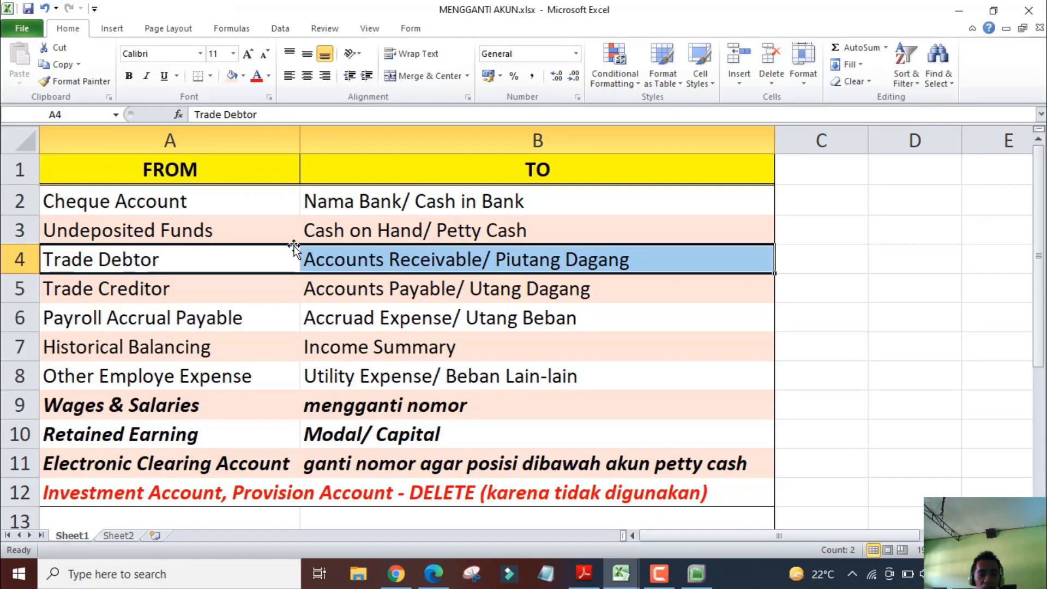
{"action": "left_click_drag", "start_coordinate": [51, 287], "coordinate": [532, 299]}
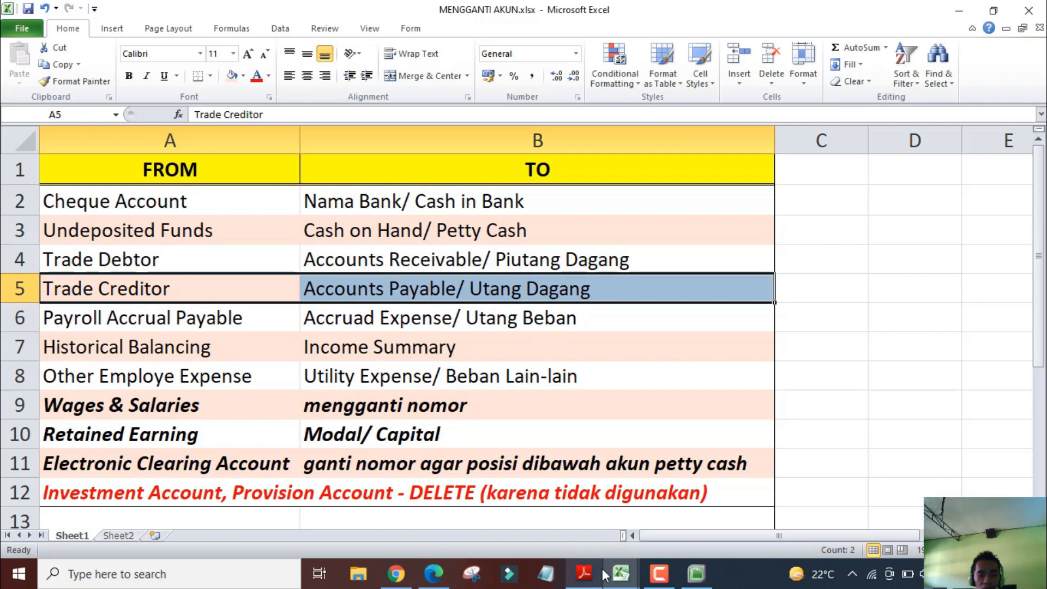
Switch to the CERDAS PDF and examine the number, name and account type in the Account Payable row
{"action": "left_click", "coordinate": [585, 574]}
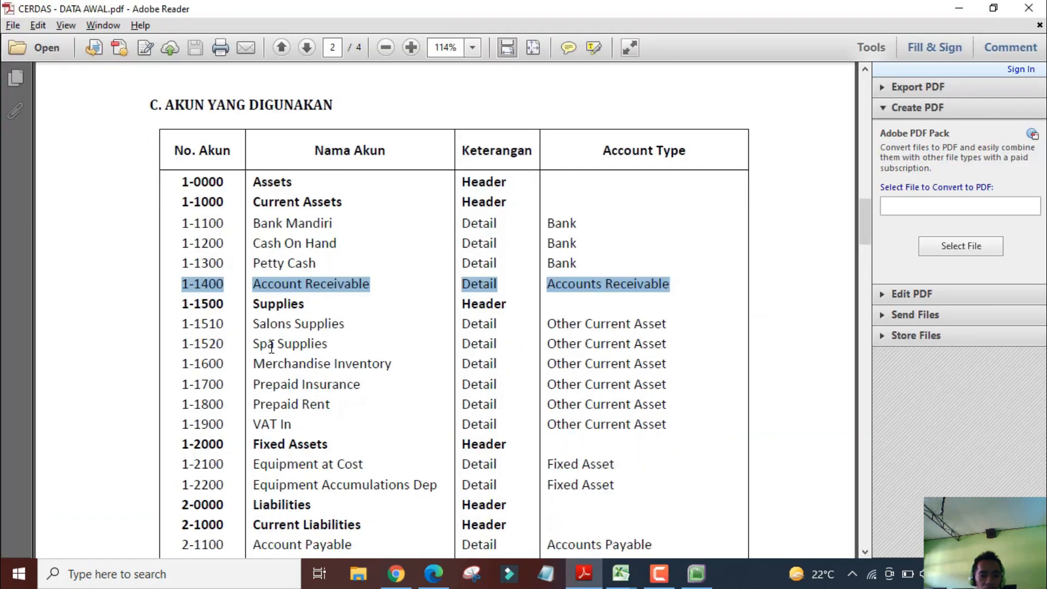
{"action": "scroll", "coordinate": [255, 343], "scroll_direction": "down", "scroll_amount": 3}
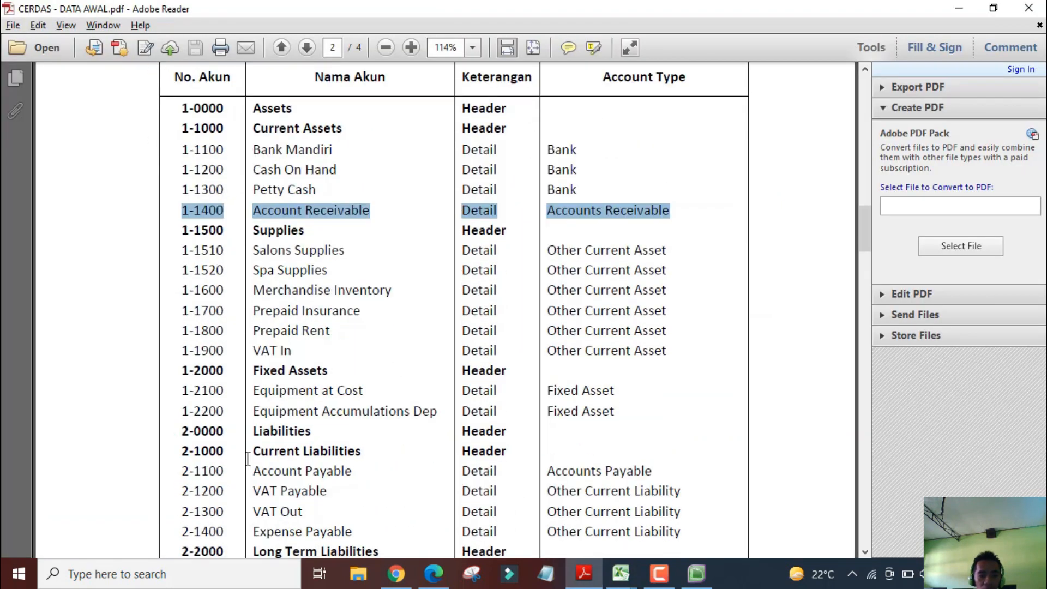
{"action": "left_click_drag", "start_coordinate": [182, 469], "coordinate": [628, 473]}
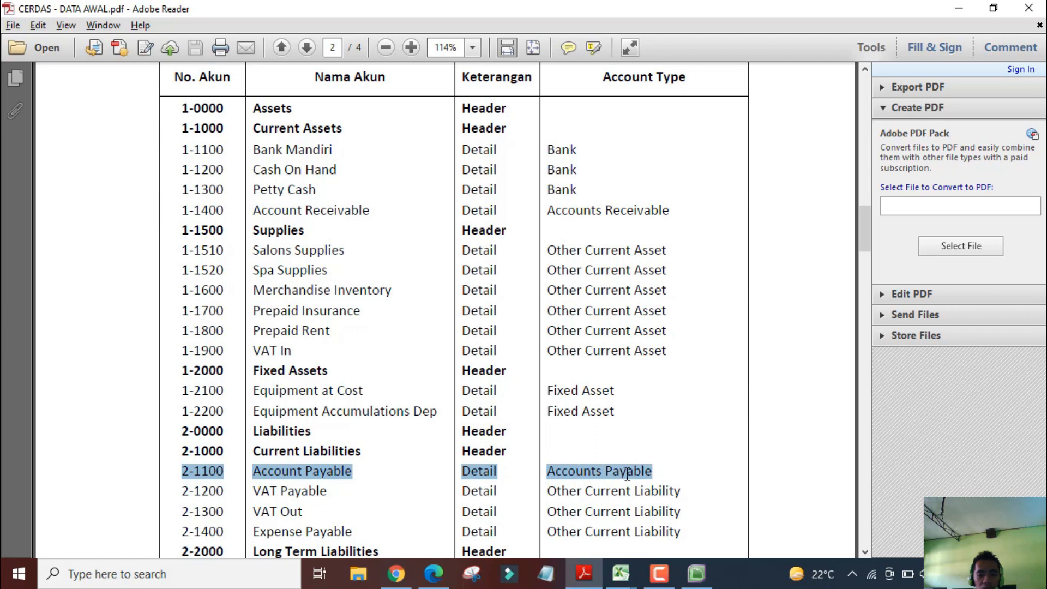
{"action": "scroll", "coordinate": [360, 327], "scroll_direction": "down", "scroll_amount": 1}
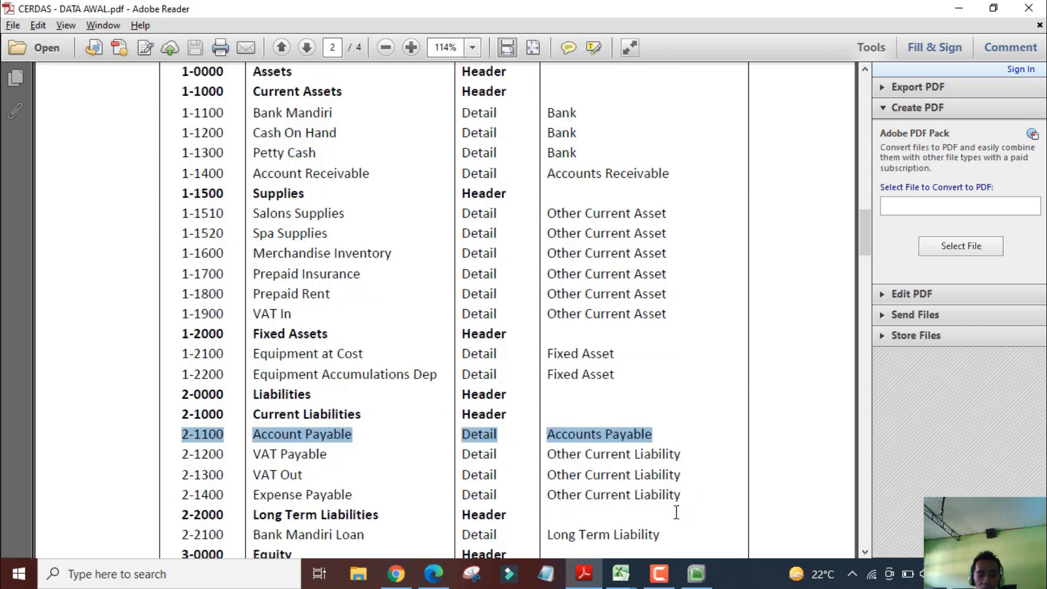
In MYOB, change Trade Creditors to account number 2-1100 with the name Accounts Payable, check it against the PDF and save it
{"action": "left_click", "coordinate": [696, 573]}
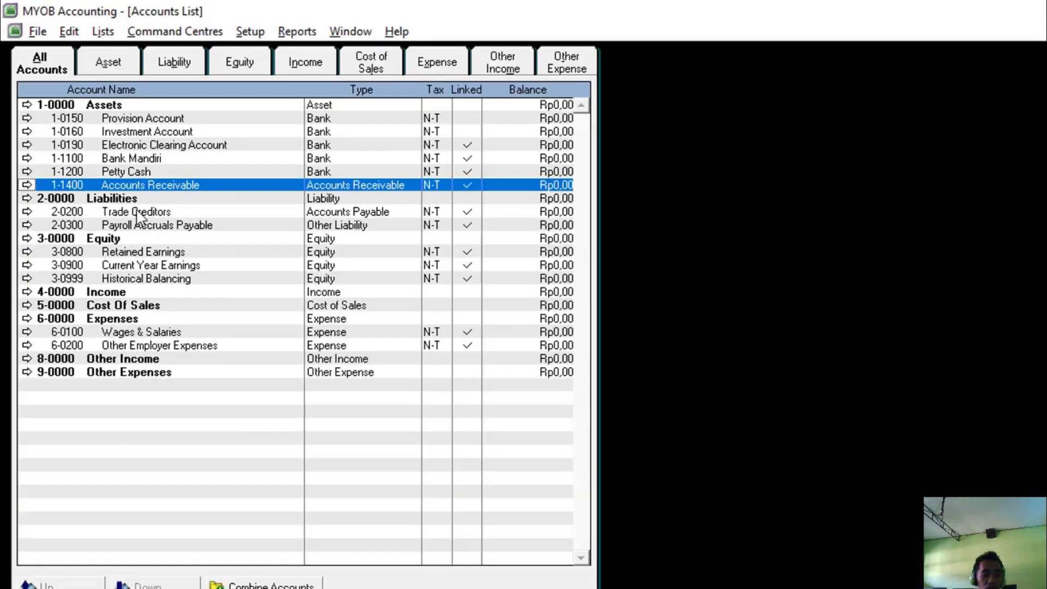
{"action": "double_click", "coordinate": [138, 212]}
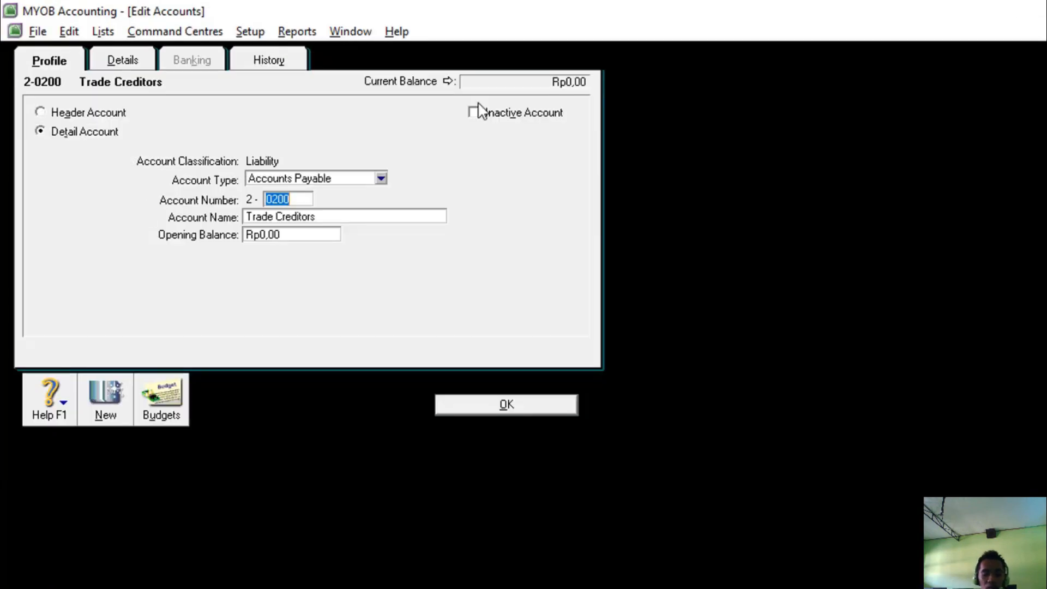
{"action": "type", "text": "1100"}
{"action": "key", "text": "Tab"}
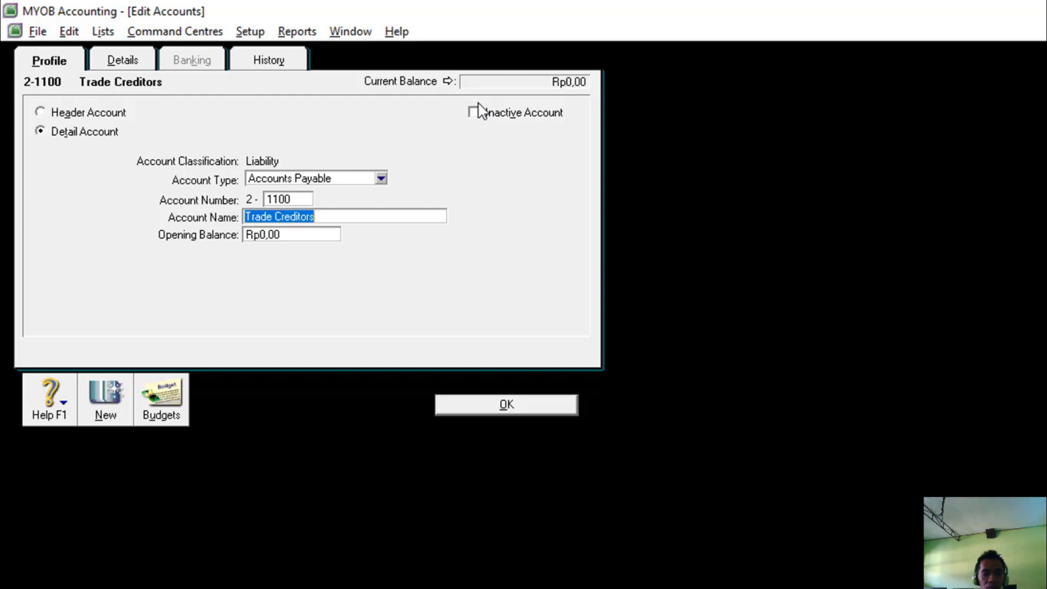
{"action": "type", "text": "Accounts Payable"}
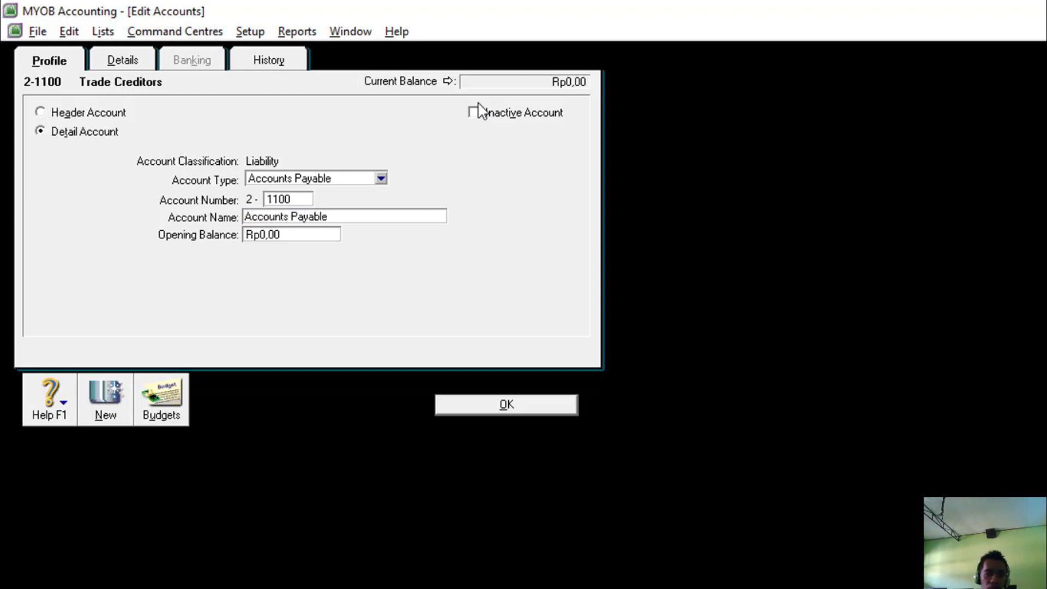
{"action": "key", "text": "alt+Tab"}
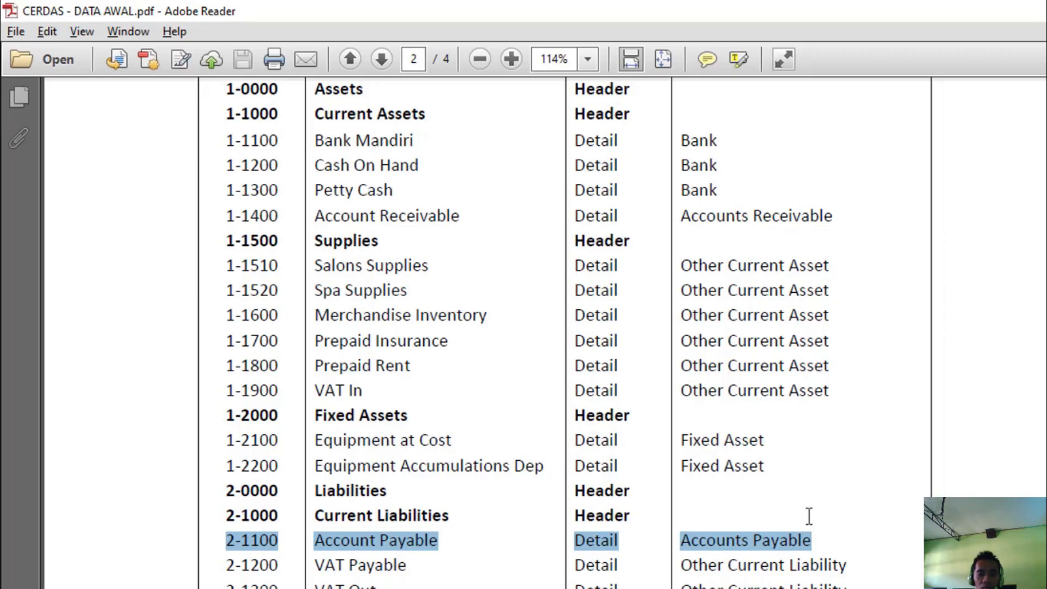
{"action": "key", "text": "alt+Tab"}
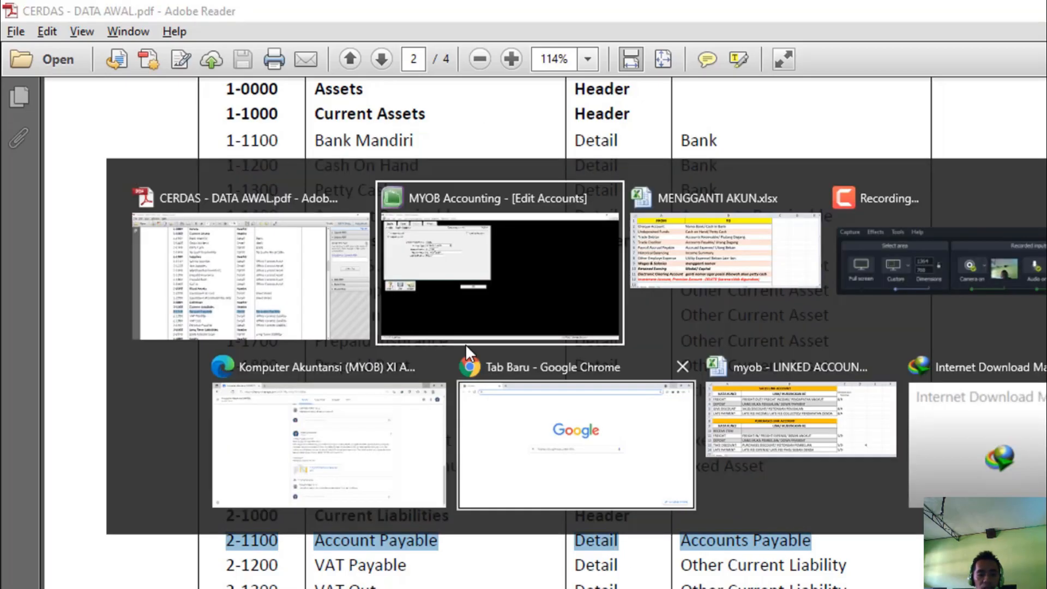
{"action": "left_click", "coordinate": [466, 402]}
Switch to the MENGGANTI AKUN workbook and review the replacement planned for Payroll Accrual Payable
{"action": "key", "text": "alt+Tab"}
{"action": "key", "text": "alt+Tab"}
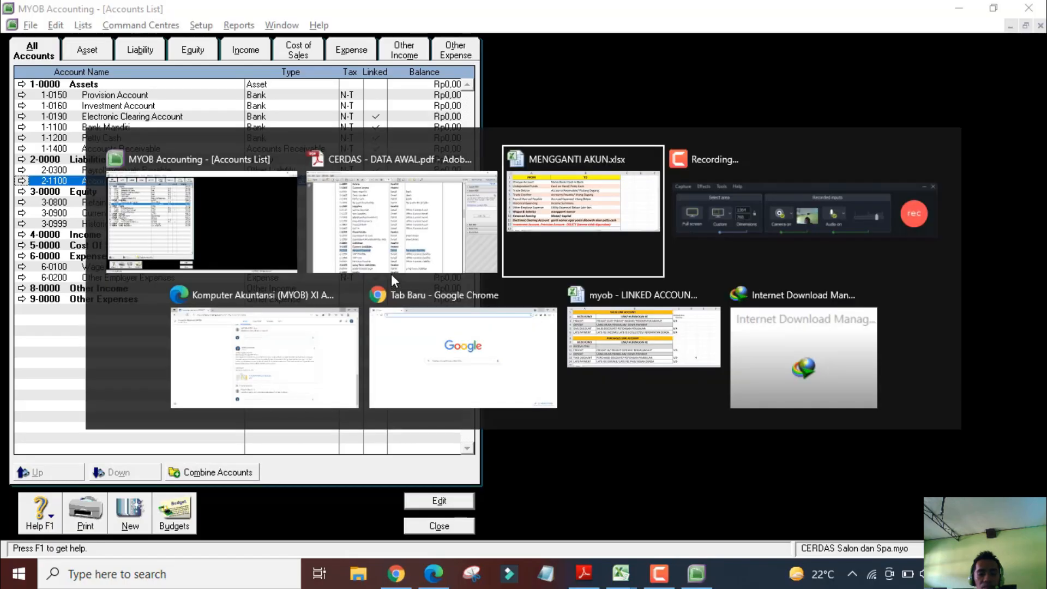
{"action": "left_click_drag", "start_coordinate": [113, 324], "coordinate": [401, 316]}
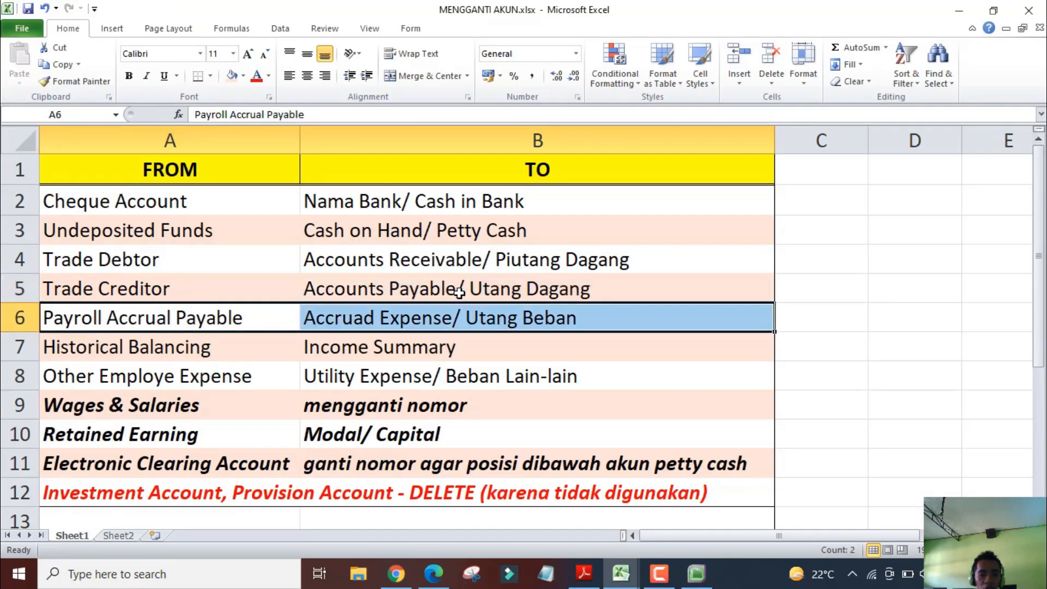
Switch to the CERDAS PDF, examine the Expense Payable row and compare it with the workbook's Payroll Accrual Payable replacement
{"action": "key", "text": "alt+Tab"}
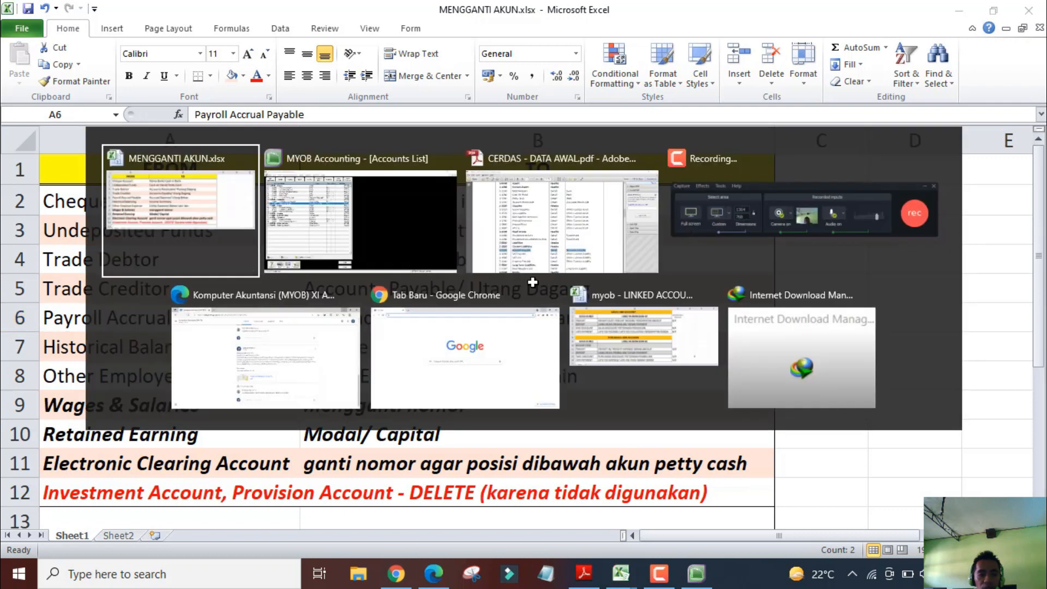
{"action": "key", "text": "alt+Tab"}
{"action": "key", "text": "alt+Tab"}
{"action": "scroll", "coordinate": [424, 303], "scroll_direction": "down", "scroll_amount": 3}
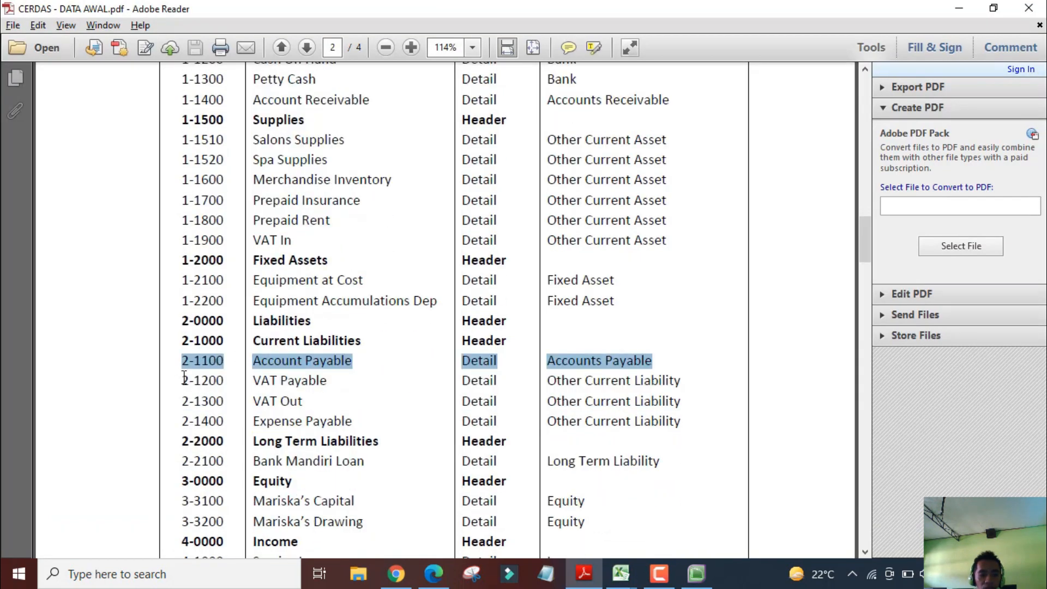
{"action": "left_click_drag", "start_coordinate": [182, 420], "coordinate": [681, 420]}
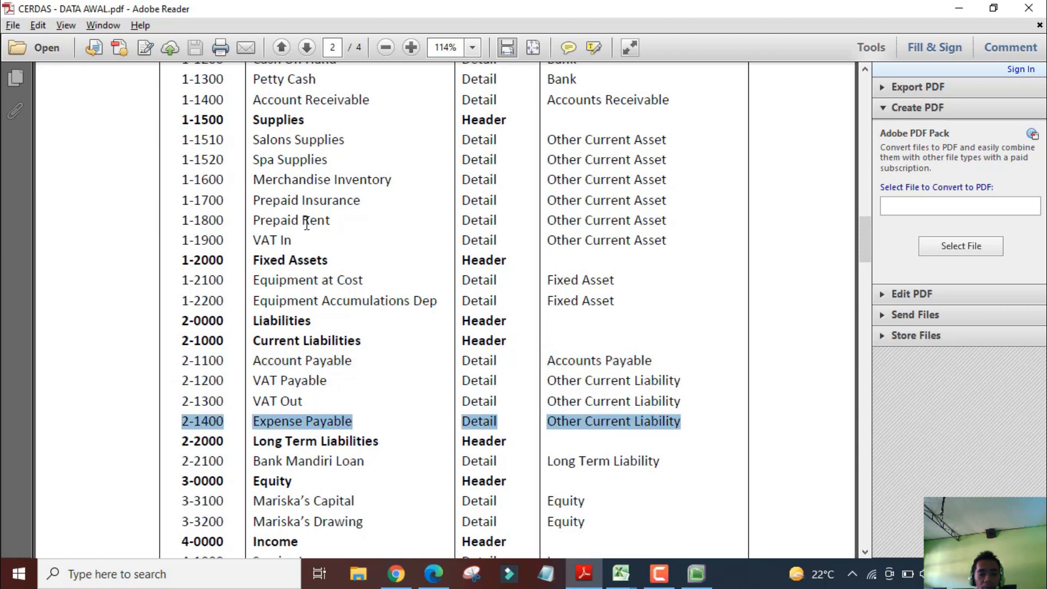
{"action": "key", "text": "alt+Tab"}
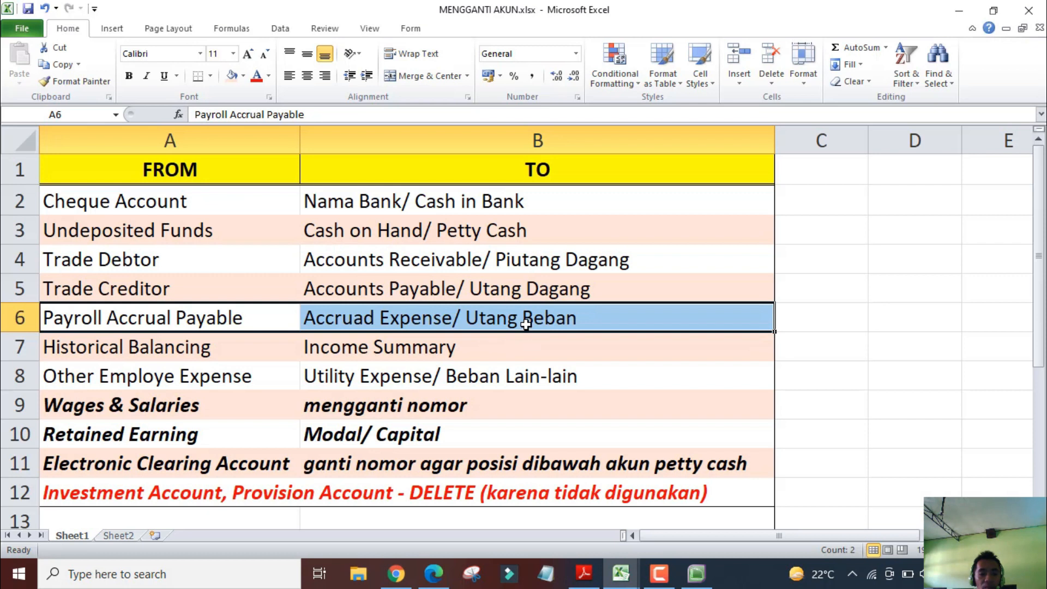
{"action": "key", "text": "alt+Tab"}
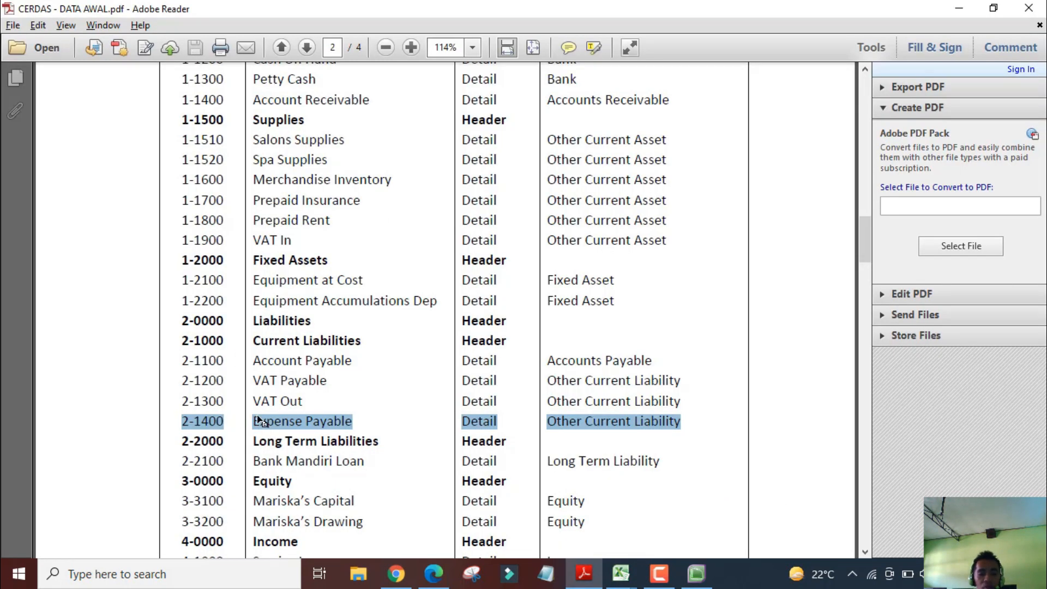
In MYOB, change Payroll Accruals Payable to account number 2-1400 with the name Expense Payable
{"action": "key", "text": "alt+Tab"}
{"action": "key", "text": "Tab"}
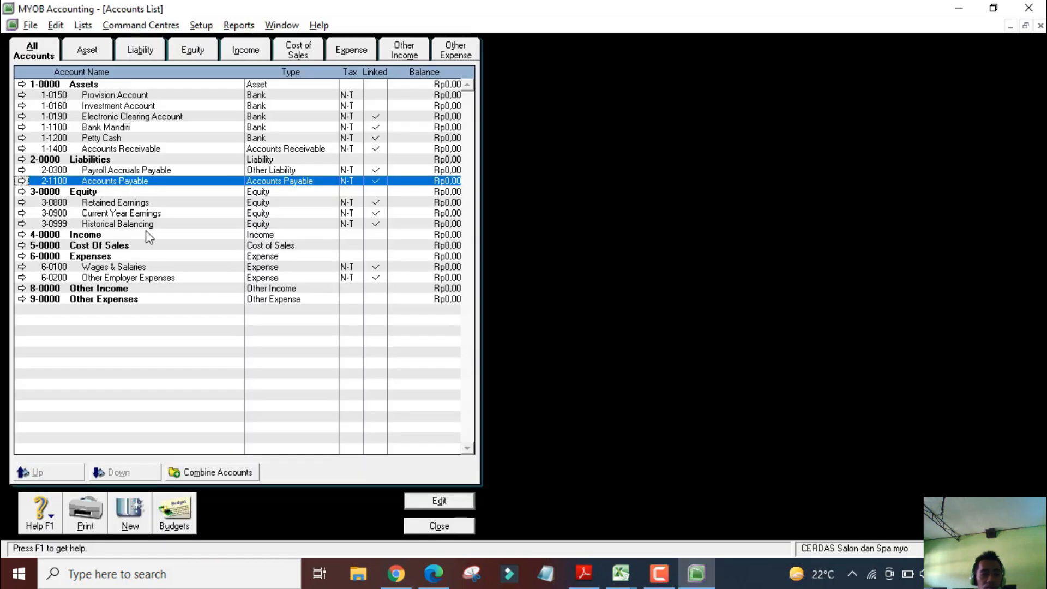
{"action": "double_click", "coordinate": [139, 171]}
{"action": "type", "text": "1400"}
{"action": "key", "text": "Tab"}
{"action": "type", "text": "A"}
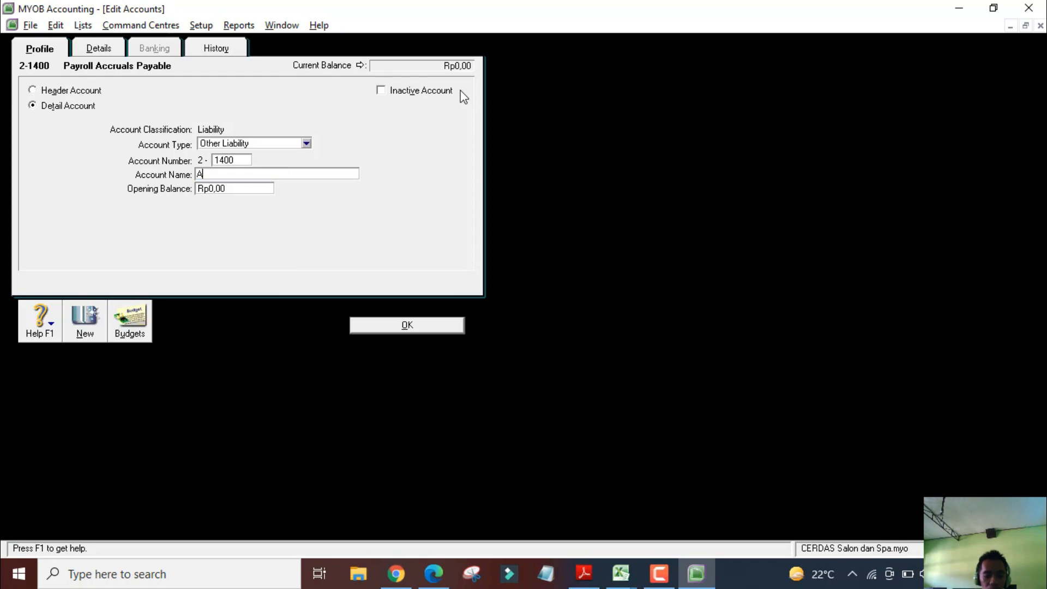
{"action": "type", "text": "Expense Payable"}
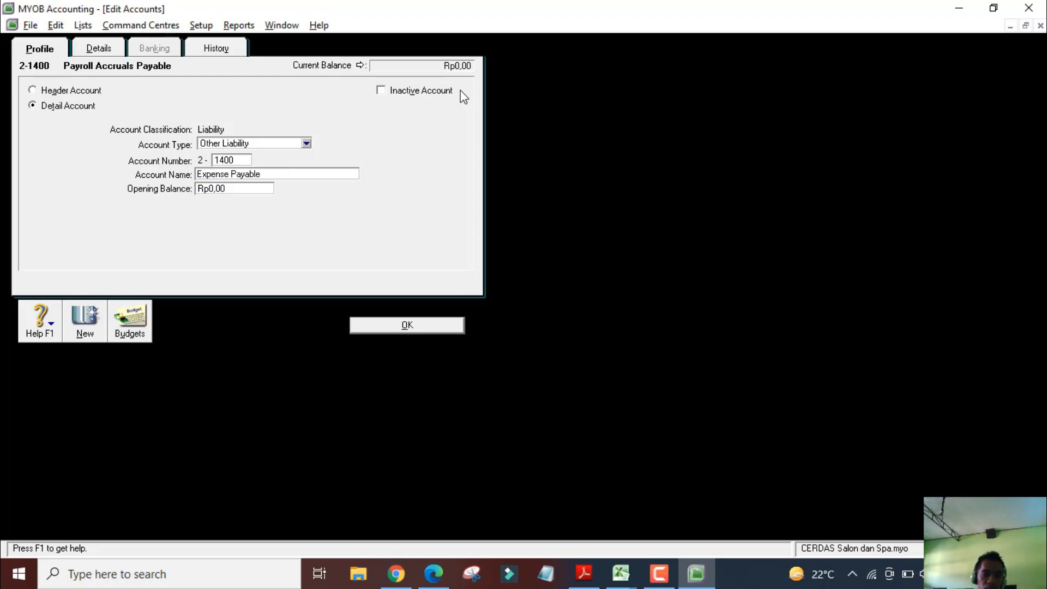
Set the Expense Payable account's type to Other Current Liability, check it against the PDF and save the account
{"action": "left_click", "coordinate": [285, 143]}
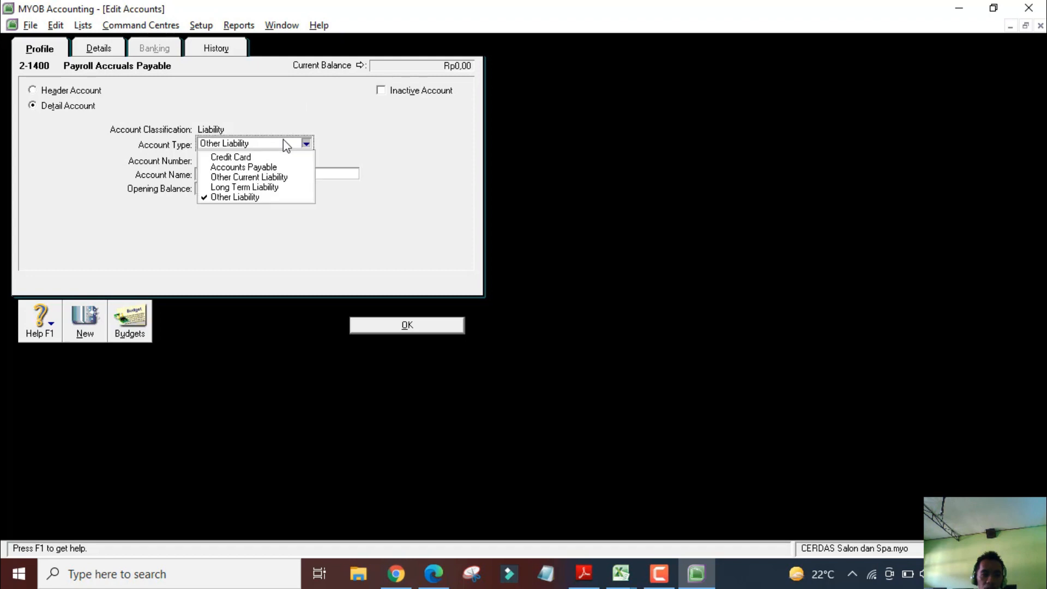
{"action": "left_click", "coordinate": [278, 181]}
{"action": "key", "text": "alt+Tab"}
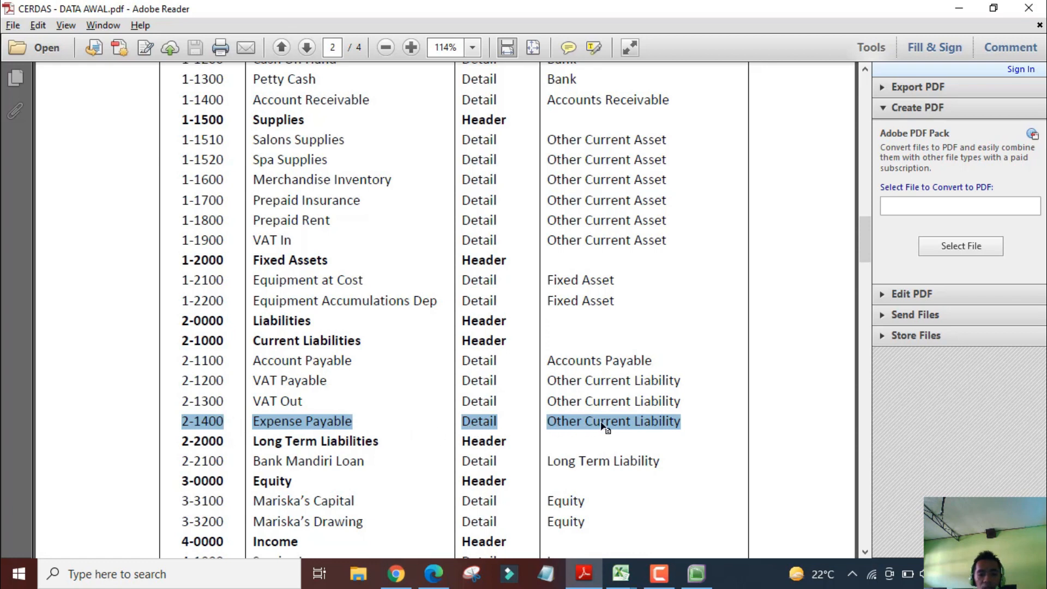
{"action": "key", "text": "alt+Tab"}
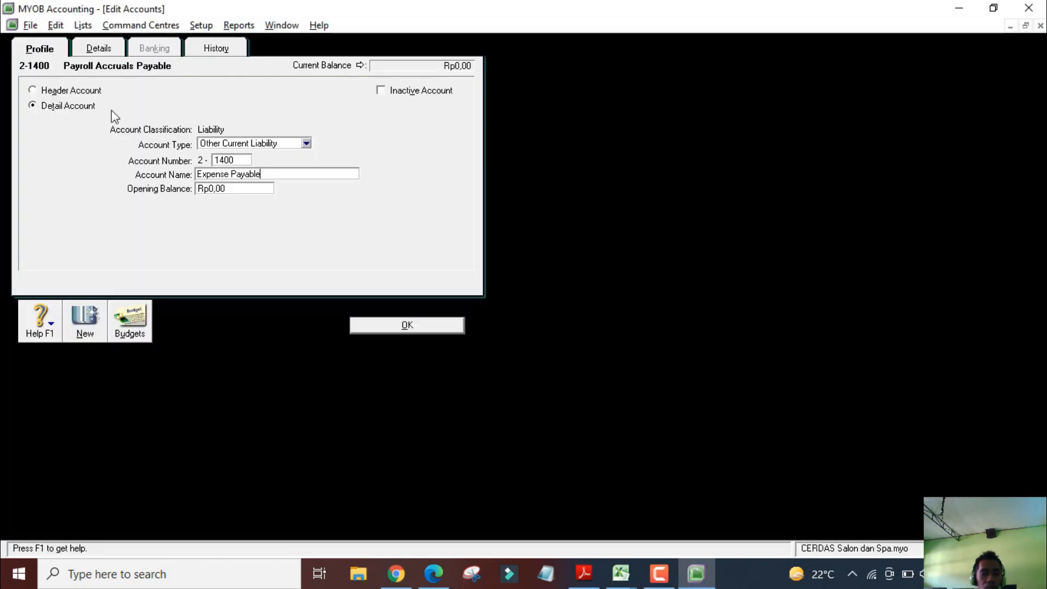
{"action": "left_click", "coordinate": [382, 326]}
Switch to the MENGGANTI AKUN workbook and review the replacement planned for Historical Balancing
{"action": "key", "text": "alt+Tab"}
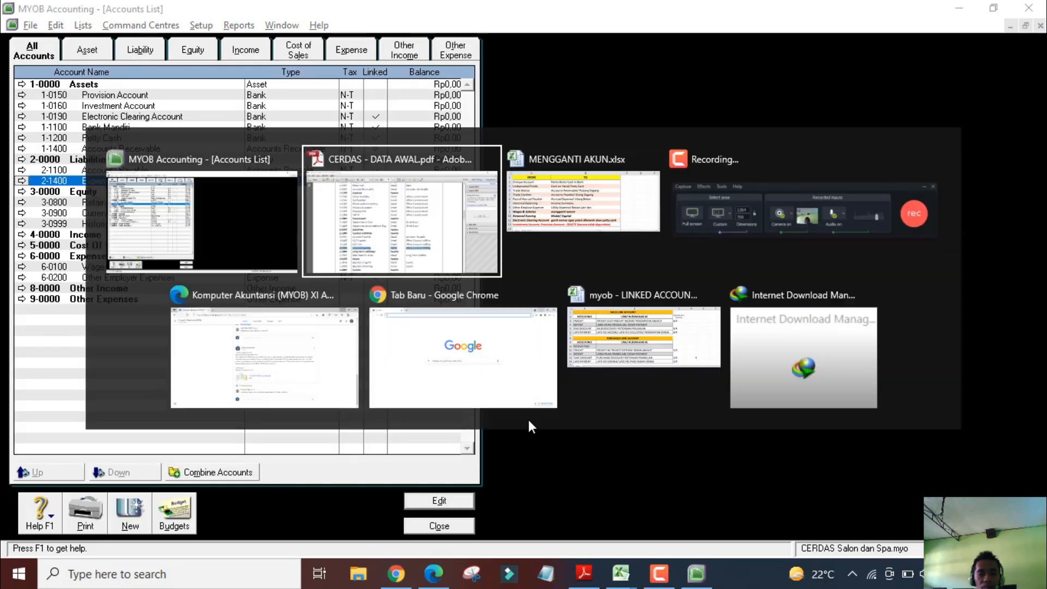
{"action": "key", "text": "alt+Tab"}
{"action": "left_click_drag", "start_coordinate": [115, 349], "coordinate": [316, 352]}
Return to the MYOB accounts list, rename the Historical Balancing account as Income Summary and save it
{"action": "key", "text": "alt+Tab"}
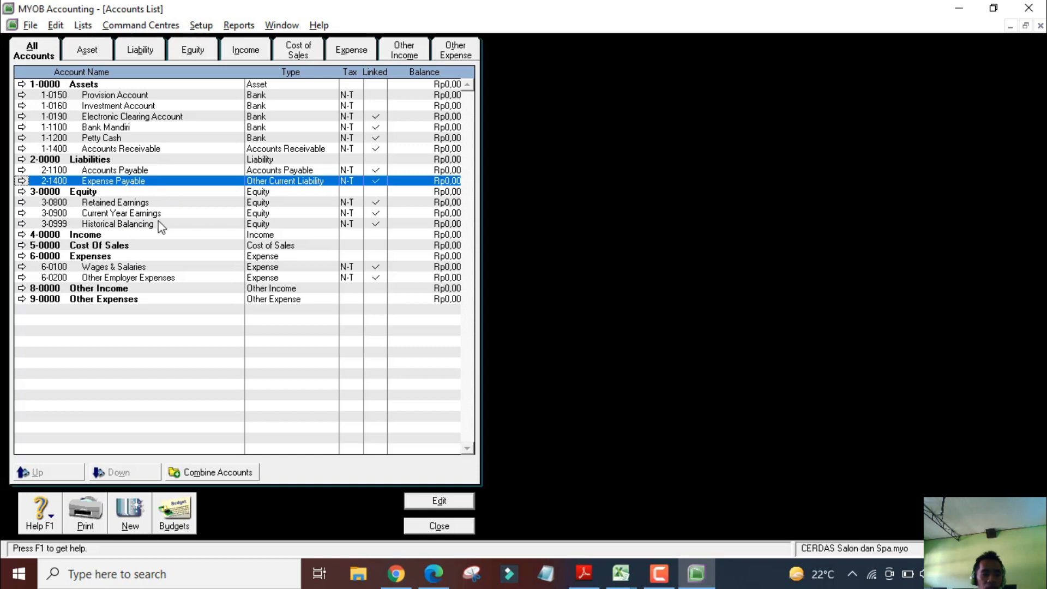
{"action": "double_click", "coordinate": [159, 224]}
{"action": "left_click", "coordinate": [231, 174]}
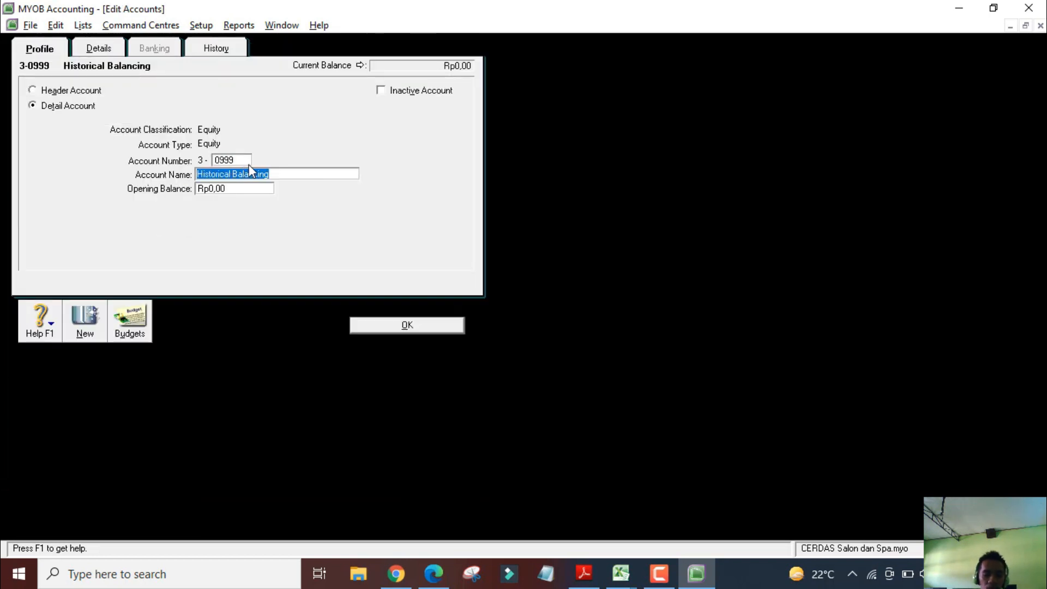
{"action": "type", "text": "Income"}
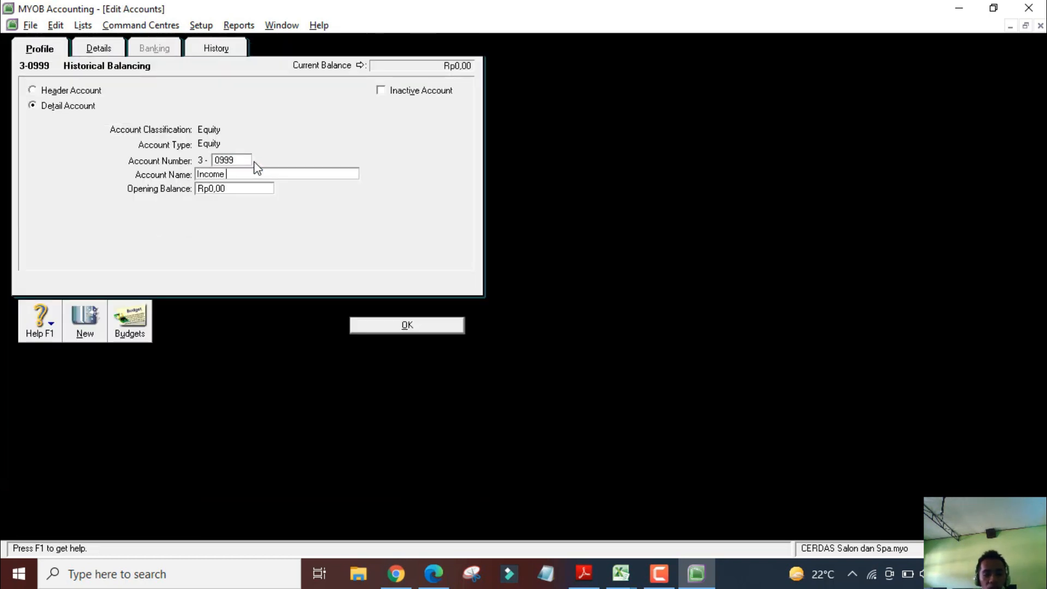
{"action": "type", "text": " Summary"}
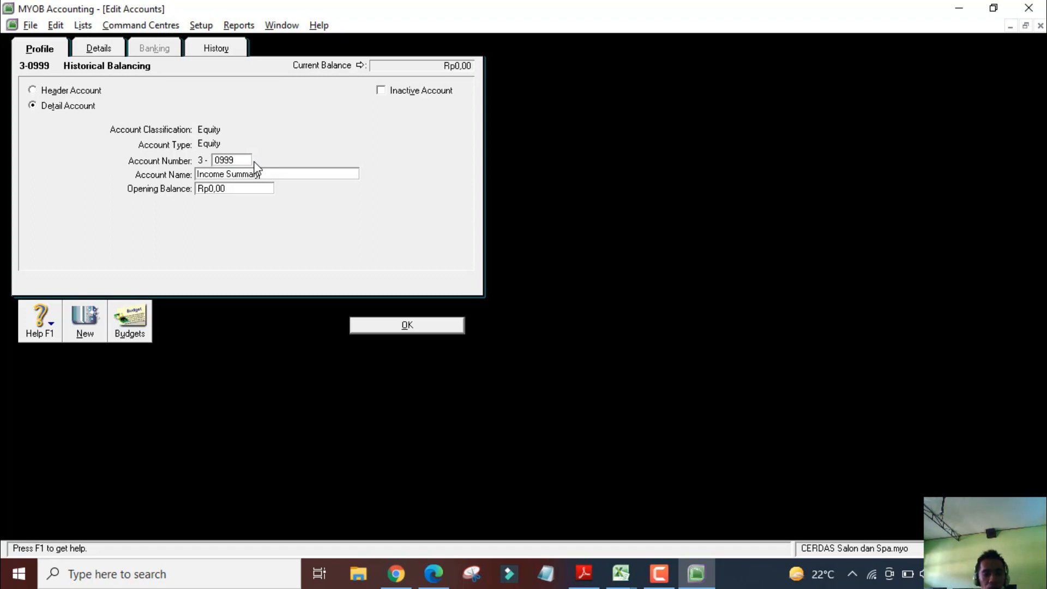
{"action": "left_click", "coordinate": [379, 322]}
Review the workbook's replacement for Other Employe Expense and compare it with the Other Operating Expenses row in the CERDAS PDF
{"action": "key", "text": "alt+Tab"}
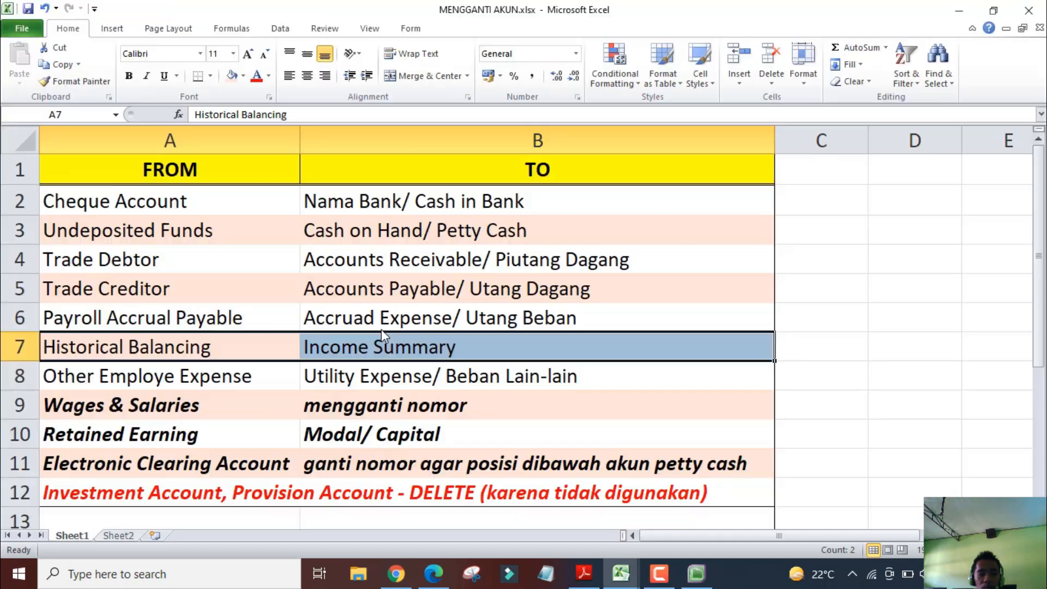
{"action": "left_click", "coordinate": [146, 378]}
{"action": "left_click_drag", "start_coordinate": [146, 378], "coordinate": [478, 367]}
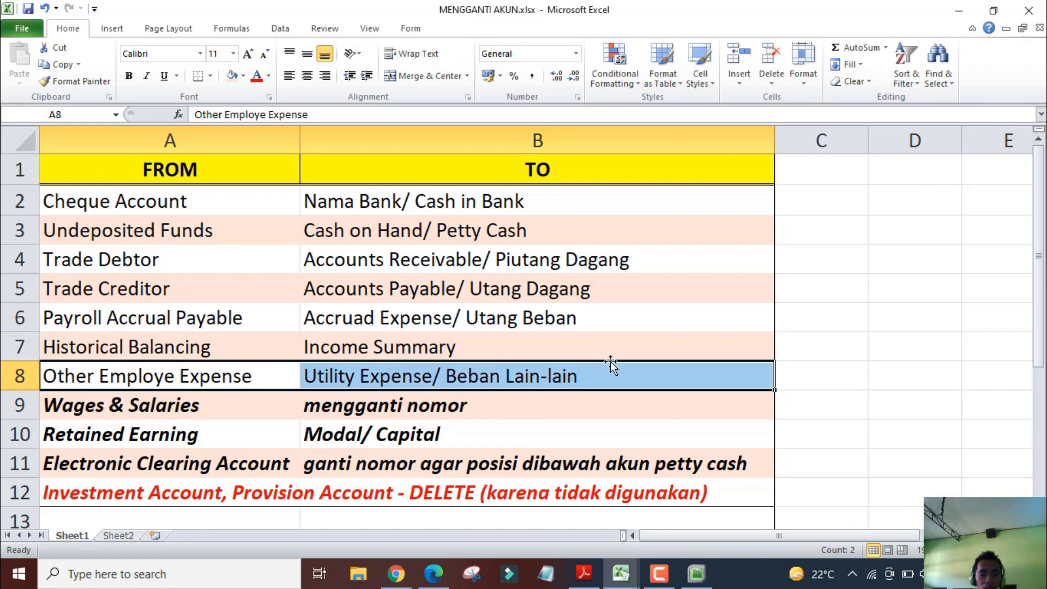
{"action": "key", "text": "alt+Tab"}
{"action": "key", "text": "alt+Tab"}
{"action": "scroll", "coordinate": [424, 344], "scroll_direction": "down", "scroll_amount": 5}
{"action": "scroll", "coordinate": [229, 391], "scroll_direction": "down", "scroll_amount": 1}
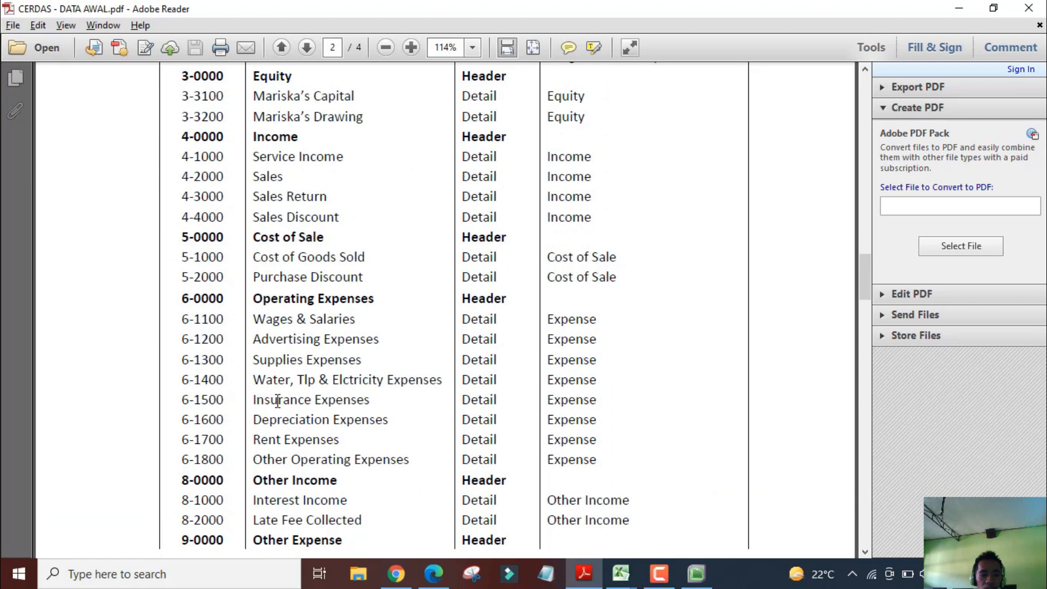
{"action": "left_click_drag", "start_coordinate": [183, 459], "coordinate": [603, 458]}
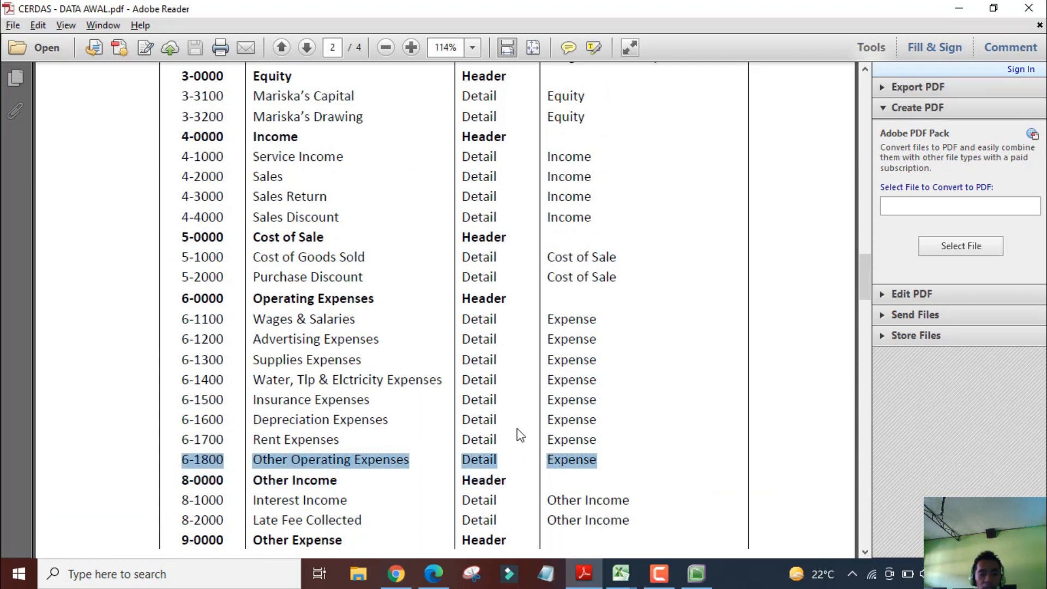
In MYOB, change Other Employer Expenses to account number 6-1800 with the name Other Operating Expenses and save the account
{"action": "key", "text": "alt+Tab"}
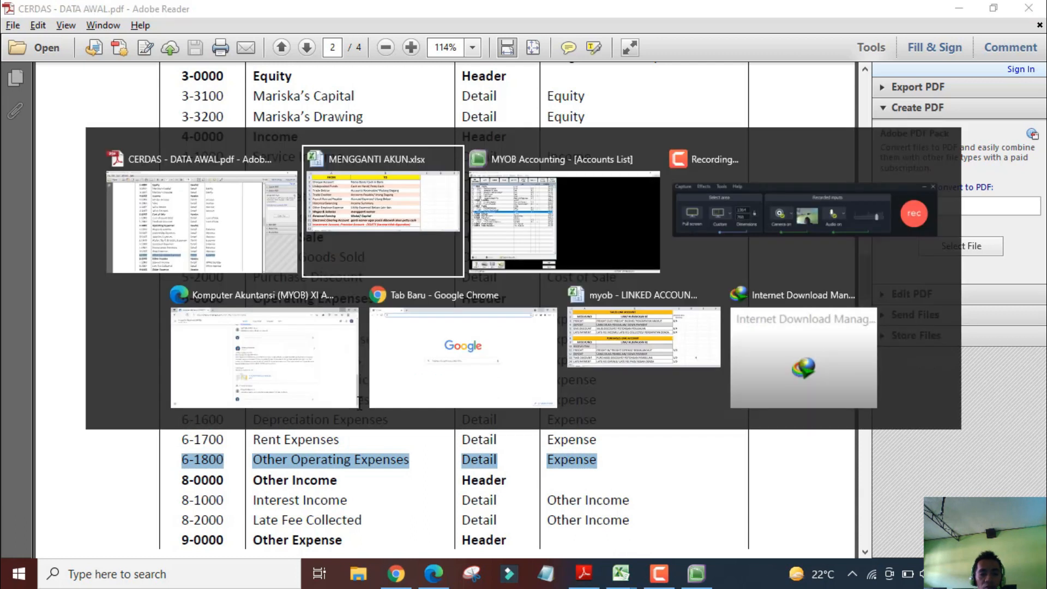
{"action": "key", "text": "alt+Tab"}
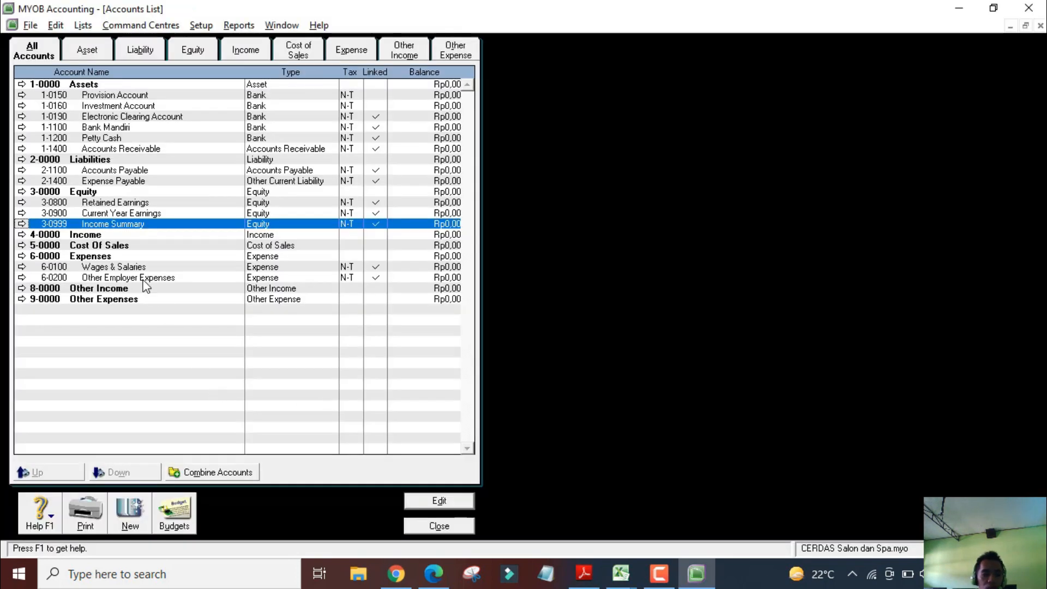
{"action": "double_click", "coordinate": [180, 276]}
{"action": "type", "text": "1800"}
{"action": "key", "text": "Tab"}
{"action": "key", "text": "End"}
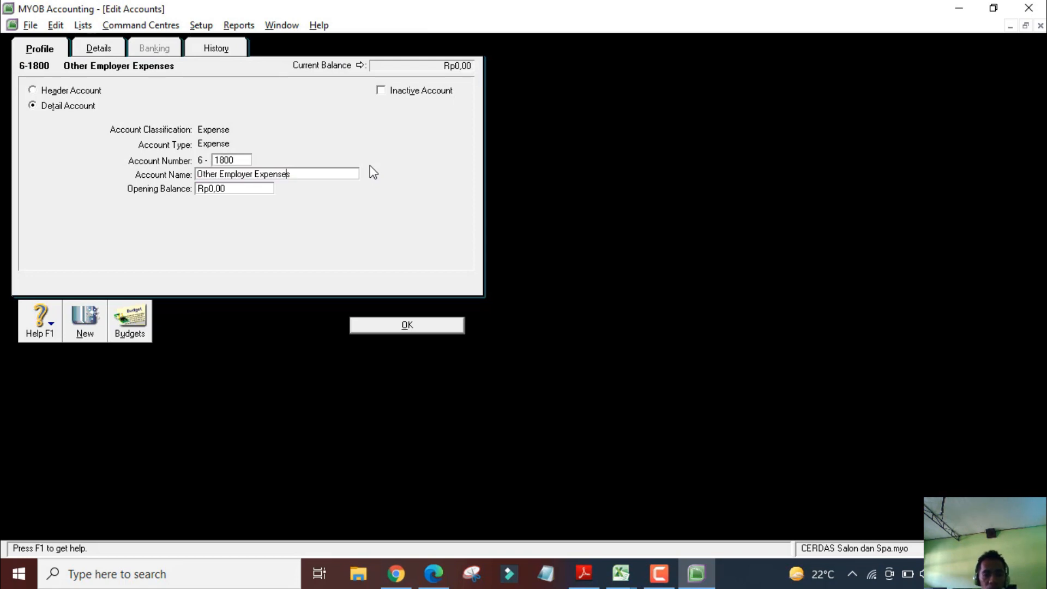
{"action": "key", "text": "Left"}
{"action": "key", "text": "Left"}
{"action": "key", "text": "Left"}
{"action": "key", "text": "Left"}
{"action": "key", "text": "Left"}
{"action": "key", "text": "Left"}
{"action": "key", "text": "Left"}
{"action": "key", "text": "Left"}
{"action": "key", "text": "Left"}
{"action": "key", "text": "shift+Left"}
{"action": "key", "text": "shift+Left"}
{"action": "key", "text": "shift+Left"}
{"action": "key", "text": "shift+Left"}
{"action": "key", "text": "shift+Left"}
{"action": "key", "text": "shift+Left"}
{"action": "key", "text": "shift+Left"}
{"action": "key", "text": "shift+Left"}
{"action": "type", "text": "Operating"}
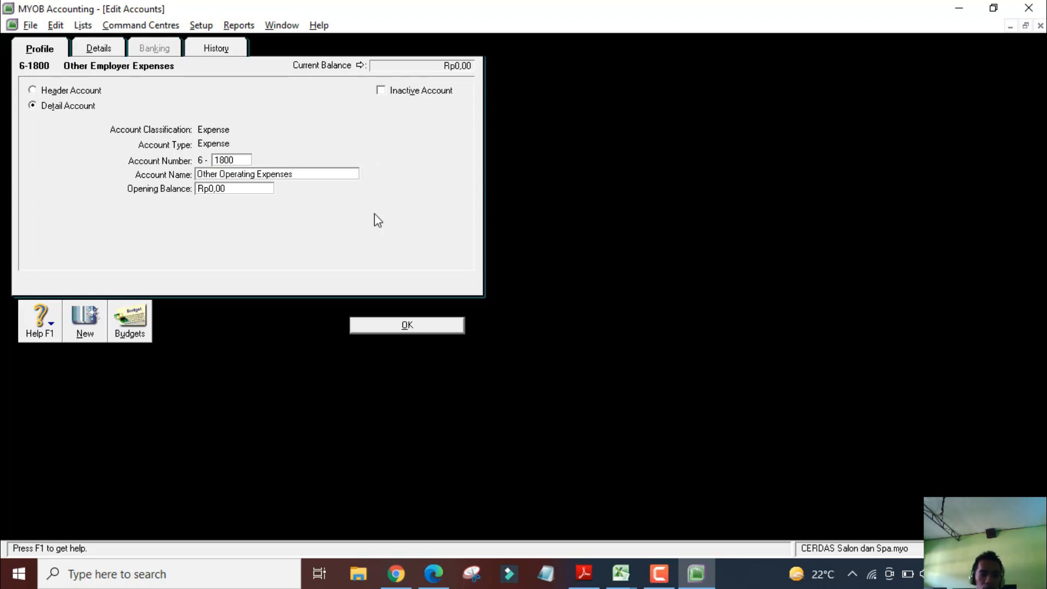
{"action": "left_click", "coordinate": [406, 324]}
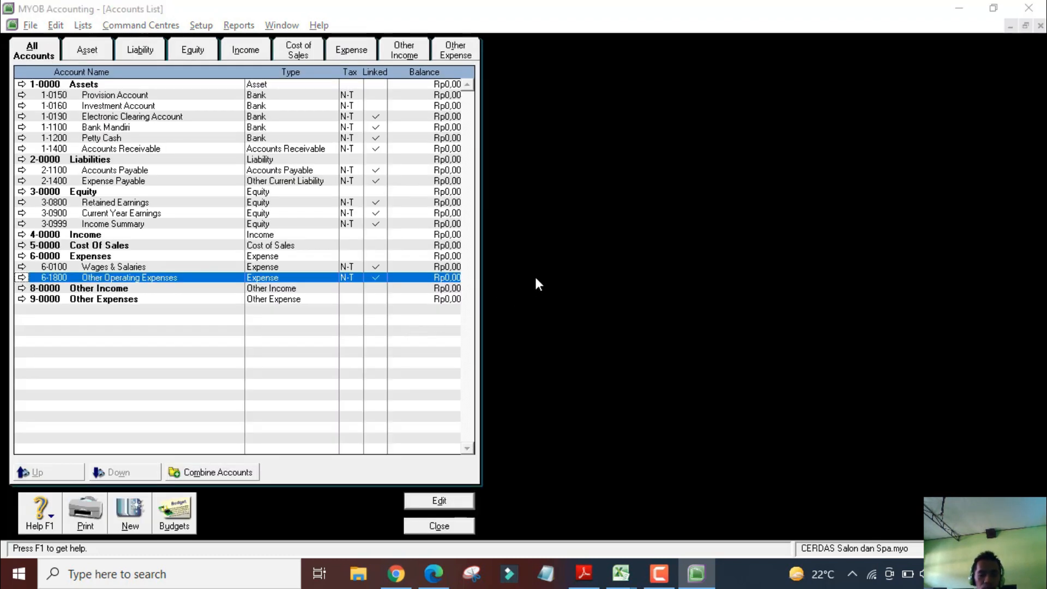
Switch to the MENGGANTI AKUN workbook and review the change planned for Wages & Salaries
{"action": "key", "text": "alt+Tab"}
{"action": "key", "text": "alt+Tab"}
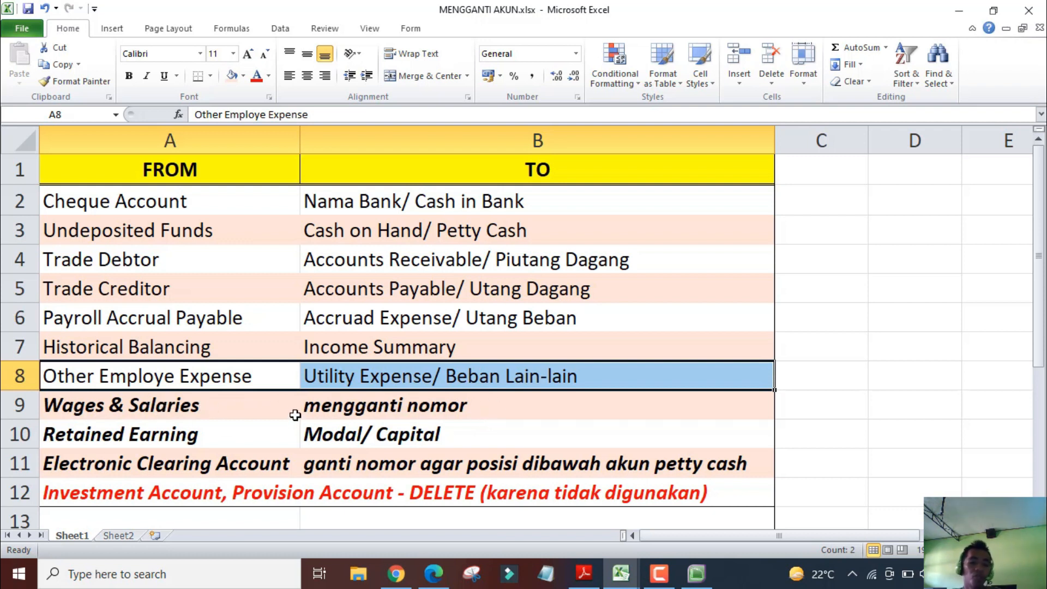
{"action": "left_click", "coordinate": [125, 401]}
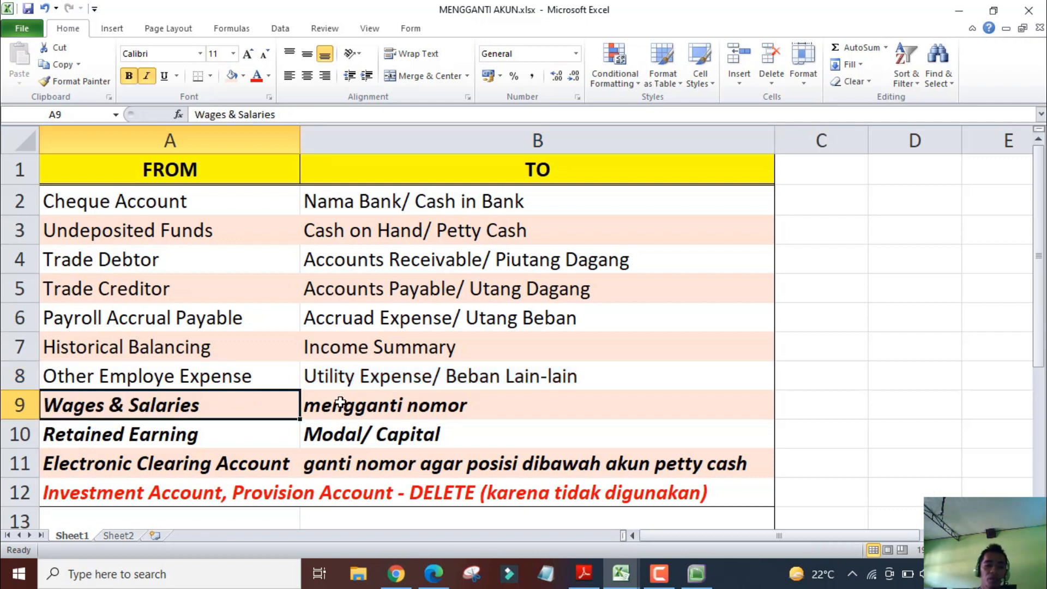
{"action": "left_click", "coordinate": [316, 404]}
{"action": "left_click_drag", "start_coordinate": [213, 404], "coordinate": [361, 406]}
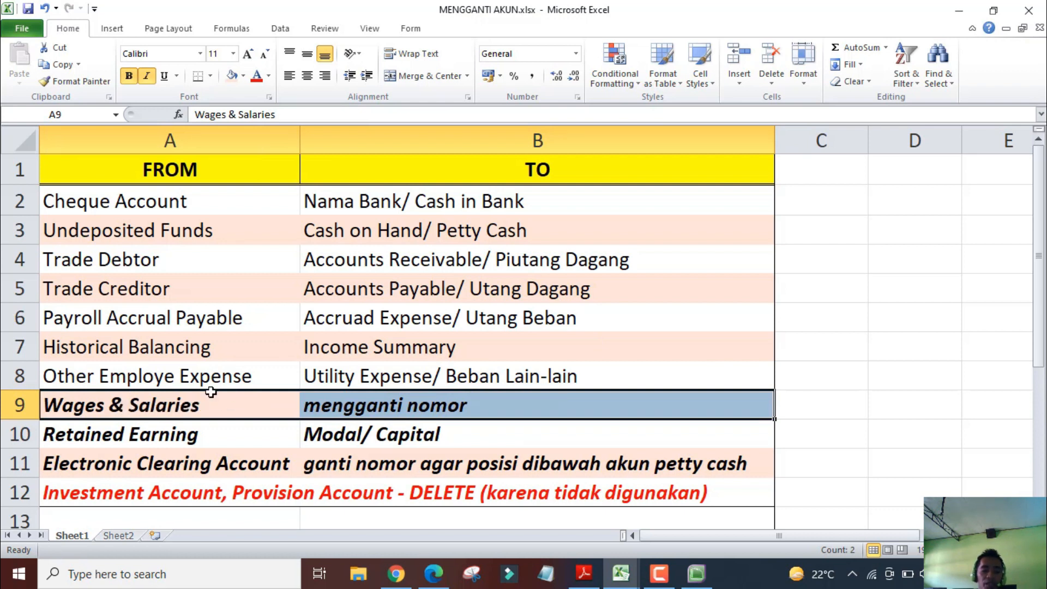
Switch to the CERDAS PDF and examine the Wages & Salaries row under Operating Expenses
{"action": "key", "text": "alt+Tab"}
{"action": "key", "text": "Tab"}
{"action": "key", "text": "Tab"}
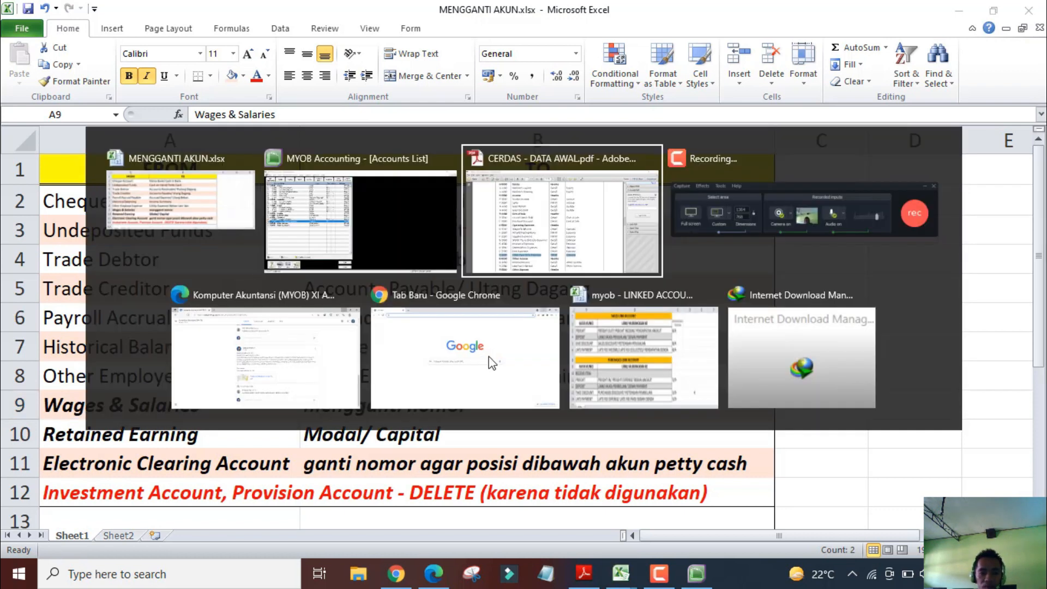
{"action": "scroll", "coordinate": [307, 376], "scroll_direction": "down", "scroll_amount": 3}
{"action": "scroll", "coordinate": [302, 381], "scroll_direction": "up", "scroll_amount": 5}
{"action": "left_click_drag", "start_coordinate": [181, 209], "coordinate": [611, 211]}
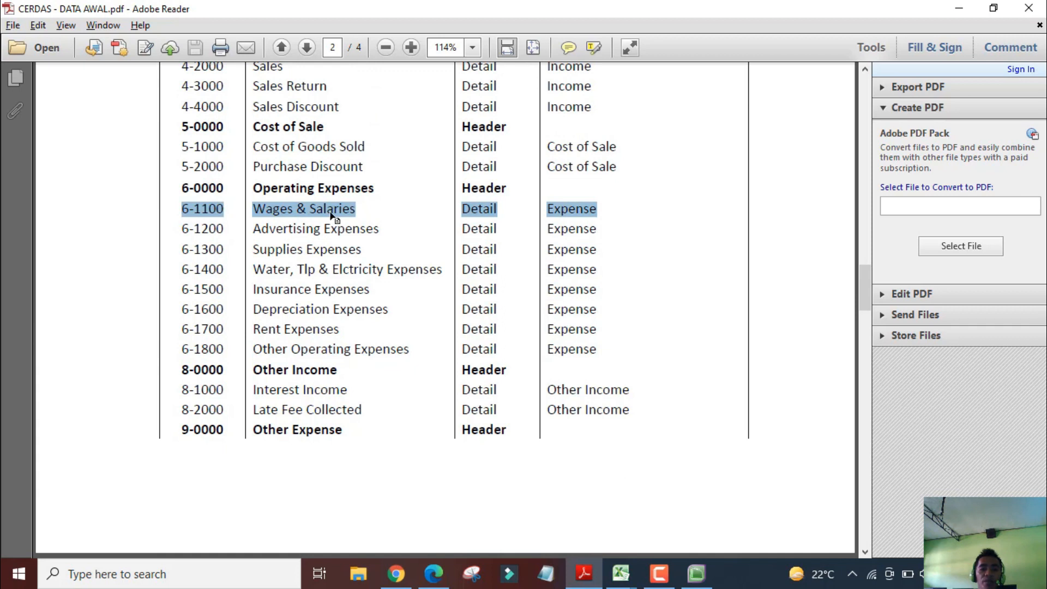
In MYOB, set the Wages & Salaries account number to 6-1100 and save the account
{"action": "left_click", "coordinate": [696, 573]}
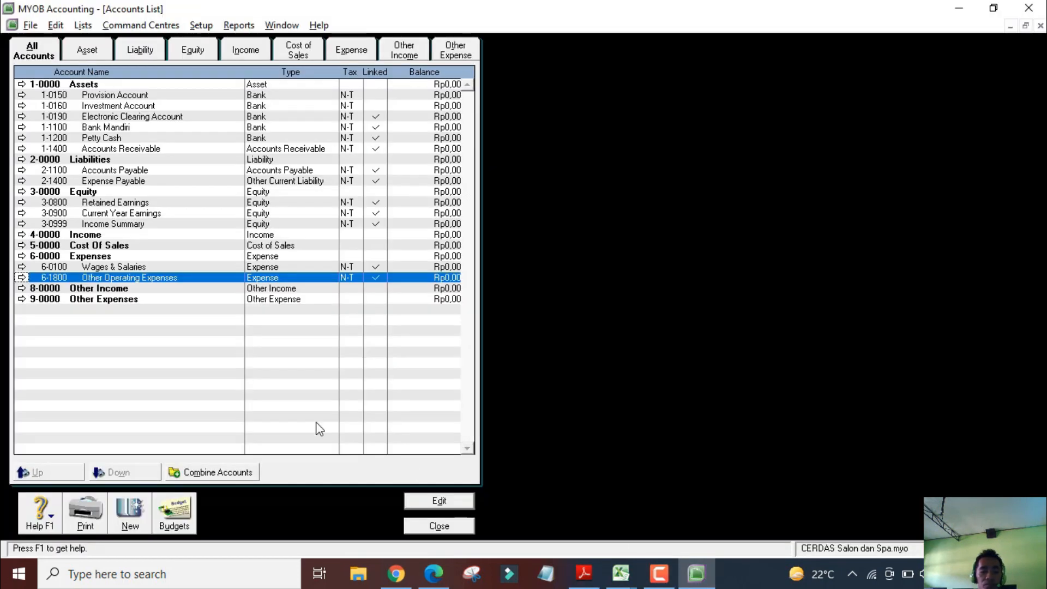
{"action": "double_click", "coordinate": [113, 266]}
{"action": "type", "text": "1100"}
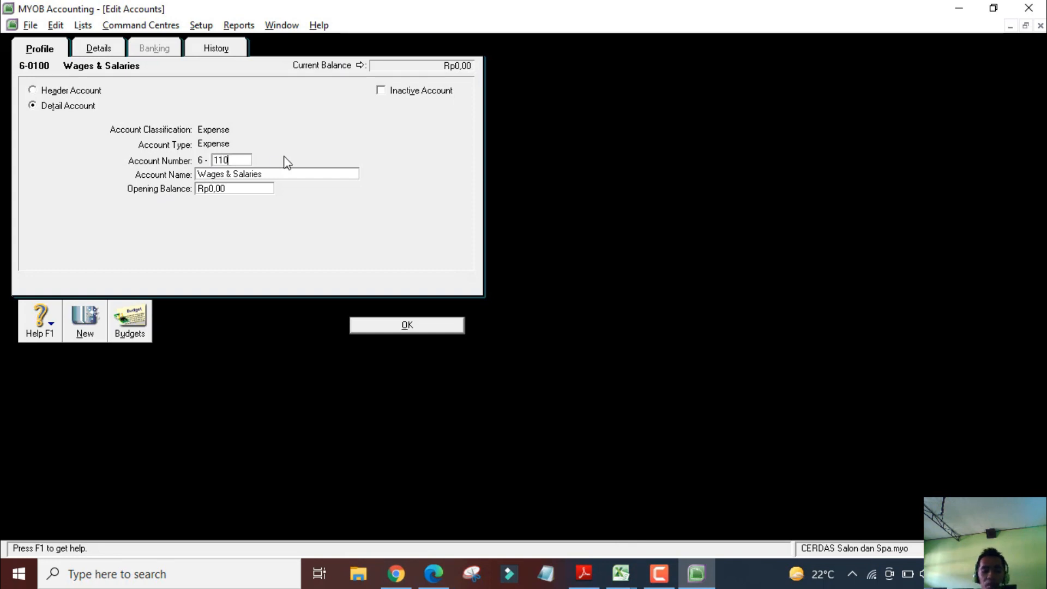
{"action": "key", "text": "Tab"}
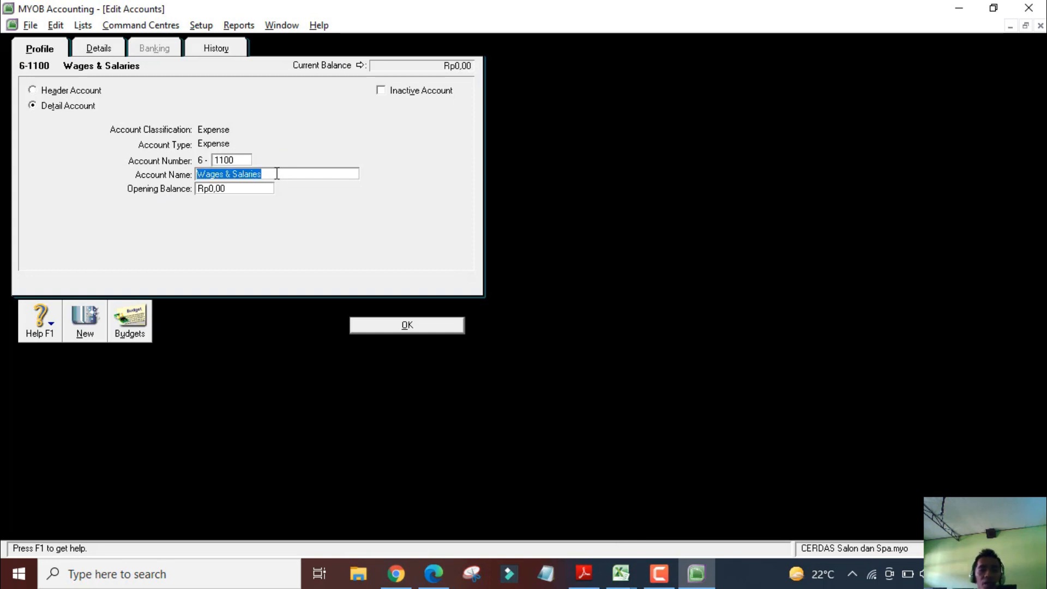
{"action": "left_click", "coordinate": [407, 325]}
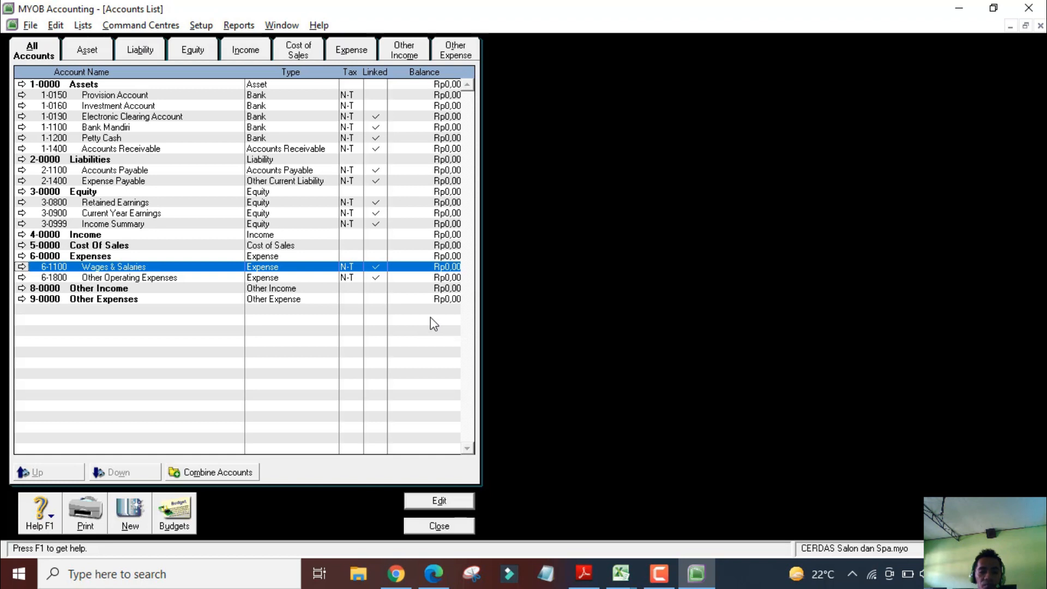
Review the workbook's Retained Earning replacement and examine the matching owner's capital row under Equity in the CERDAS PDF
{"action": "key", "text": "alt+Tab"}
{"action": "key", "text": "Tab"}
{"action": "left_click_drag", "start_coordinate": [85, 437], "coordinate": [463, 423]}
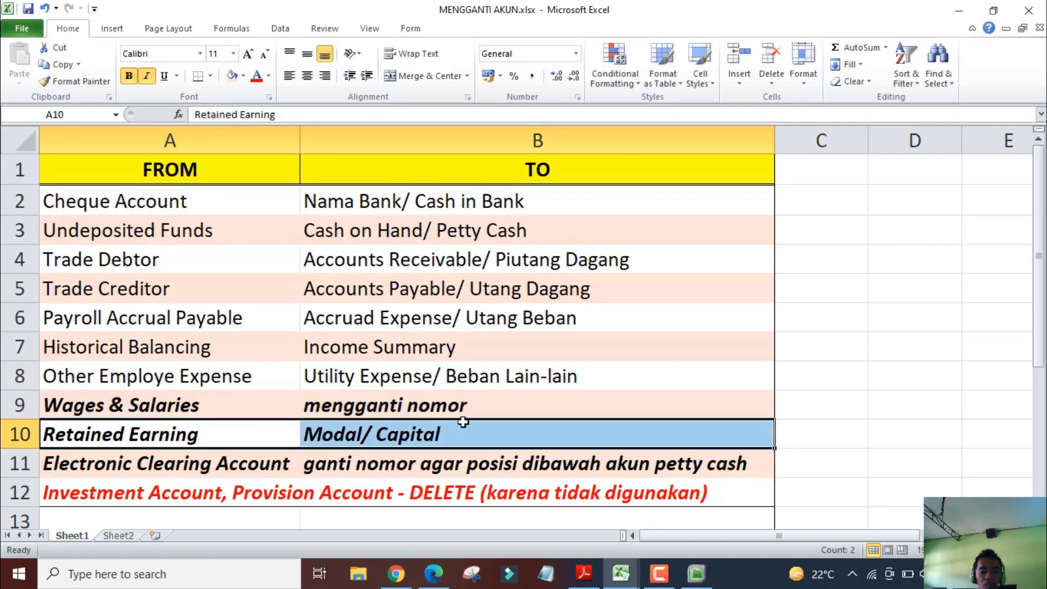
{"action": "key", "text": "alt+Tab"}
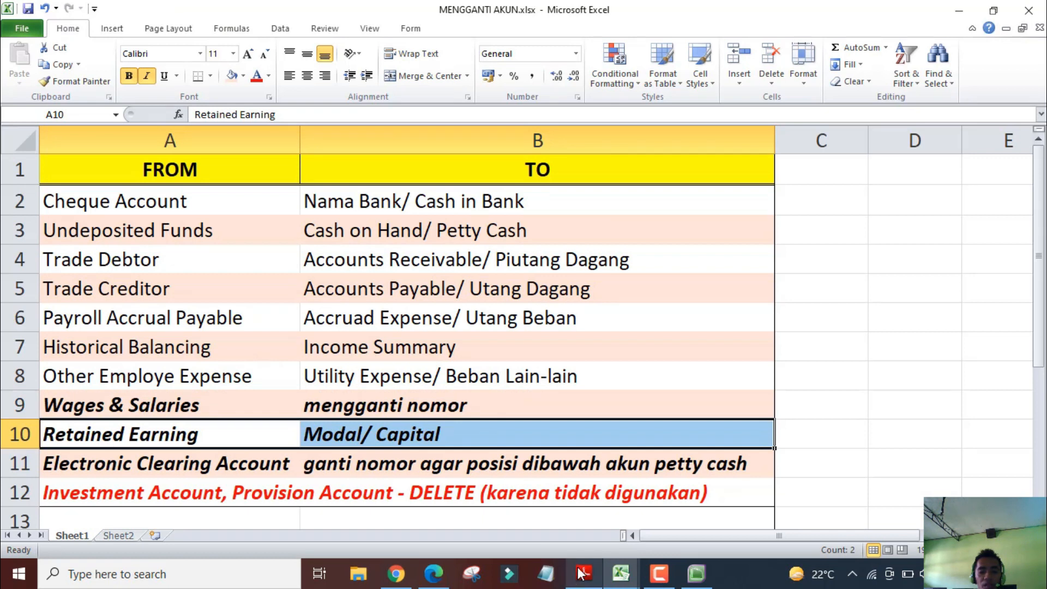
{"action": "scroll", "coordinate": [232, 190], "scroll_direction": "up", "scroll_amount": 6}
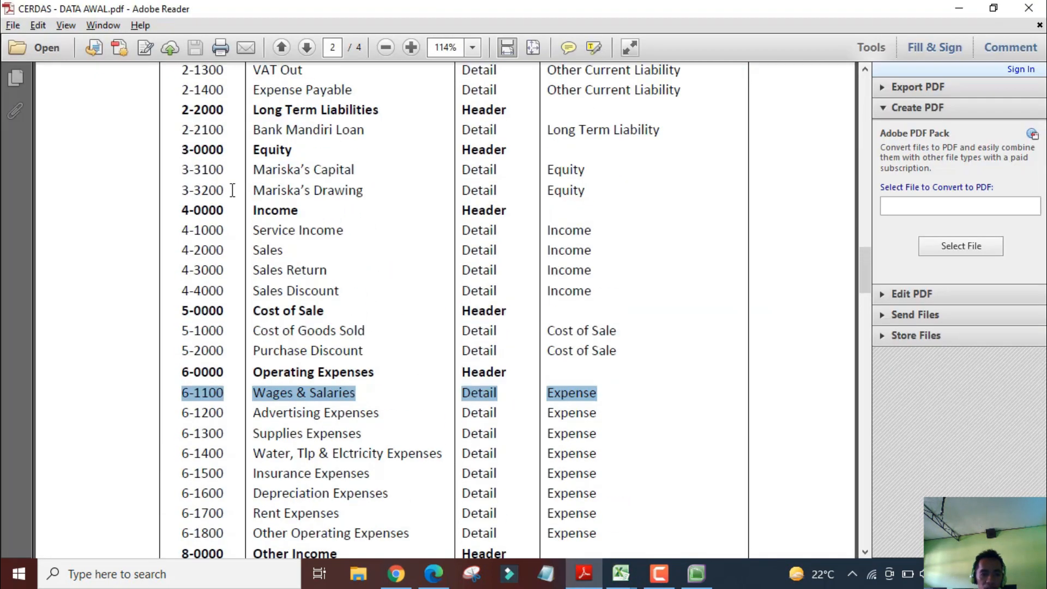
{"action": "left_click_drag", "start_coordinate": [194, 173], "coordinate": [576, 180]}
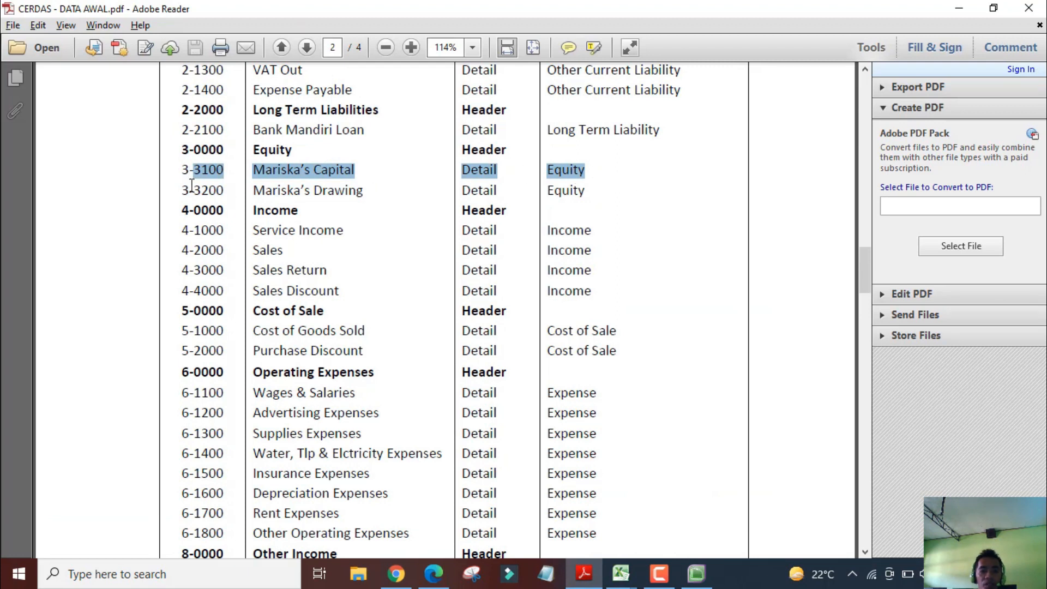
In MYOB, change Retained Earnings to account number 3-3100 with the owner's capital name from the PDF and save the account
{"action": "left_click", "coordinate": [706, 568]}
{"action": "left_click", "coordinate": [130, 203]}
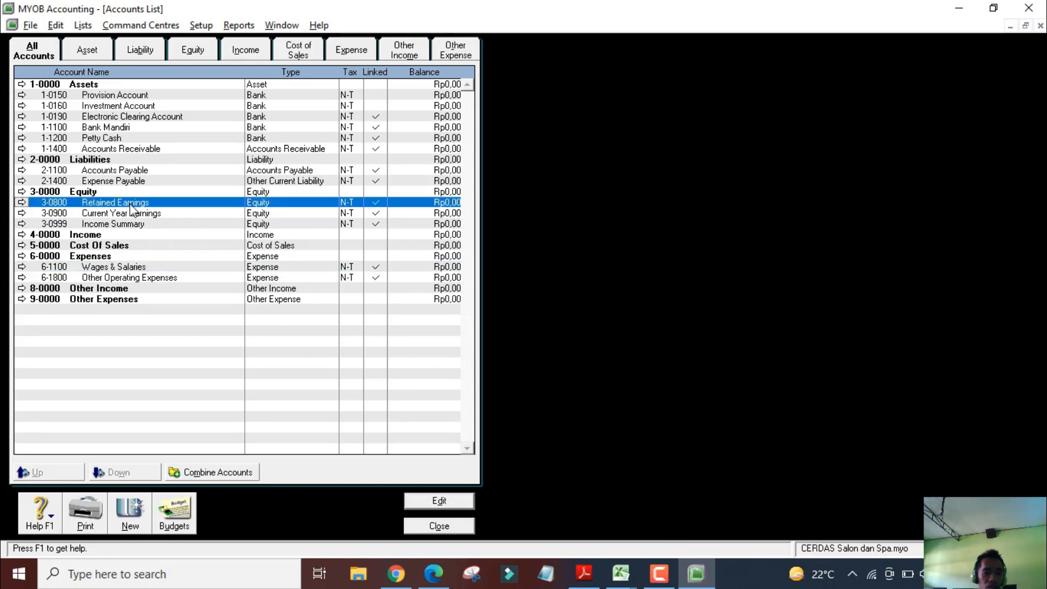
{"action": "double_click", "coordinate": [130, 206]}
{"action": "type", "text": "310"}
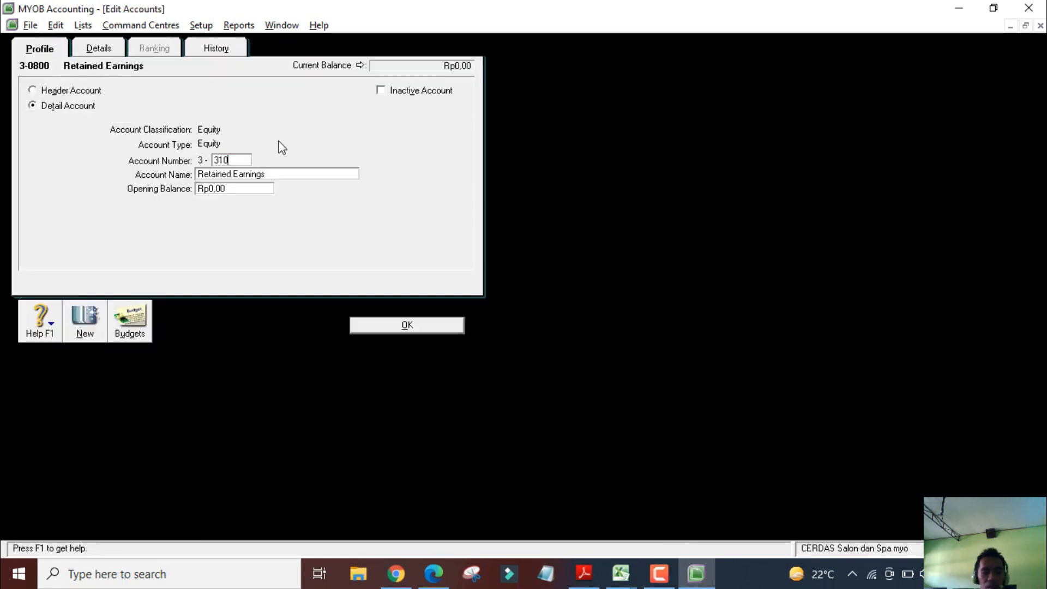
{"action": "type", "text": "0"}
{"action": "key", "text": "Tab"}
{"action": "type", "text": "Marisk"}
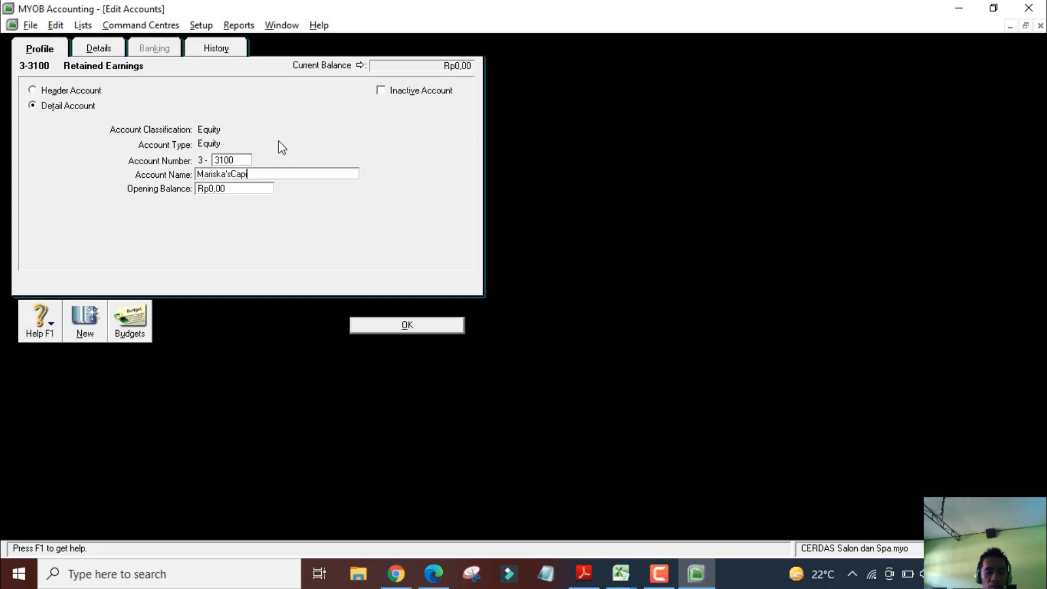
{"action": "key", "text": "BackSpace"}
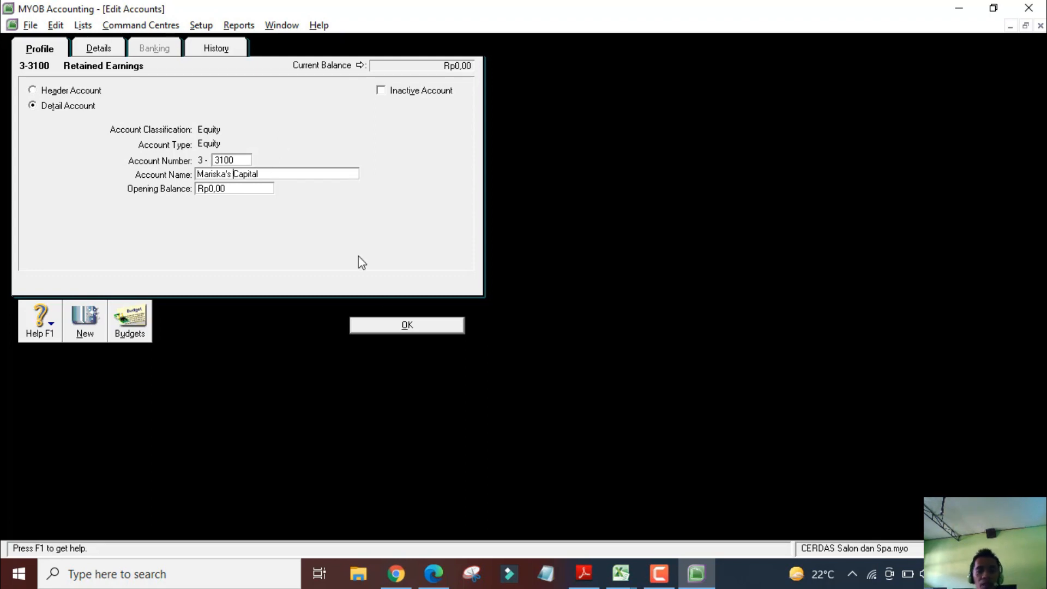
{"action": "left_click", "coordinate": [399, 322]}
Switch to the MENGGANTI AKUN workbook and review the renumbering planned for Electronic Clearing Account
{"action": "key", "text": "alt+Tab"}
{"action": "key", "text": "alt+Tab"}
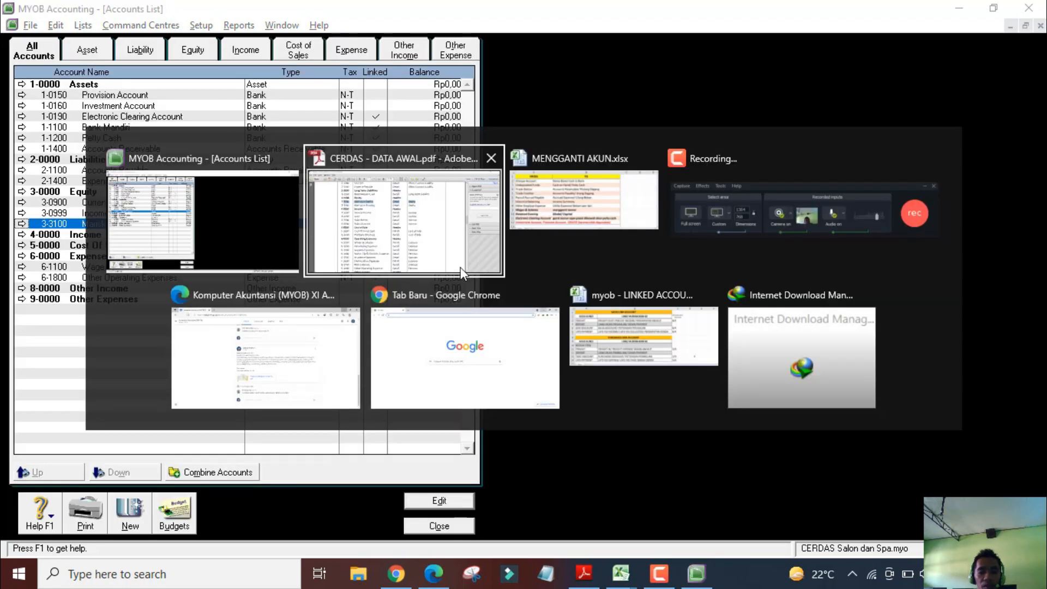
{"action": "left_click_drag", "start_coordinate": [116, 468], "coordinate": [483, 468]}
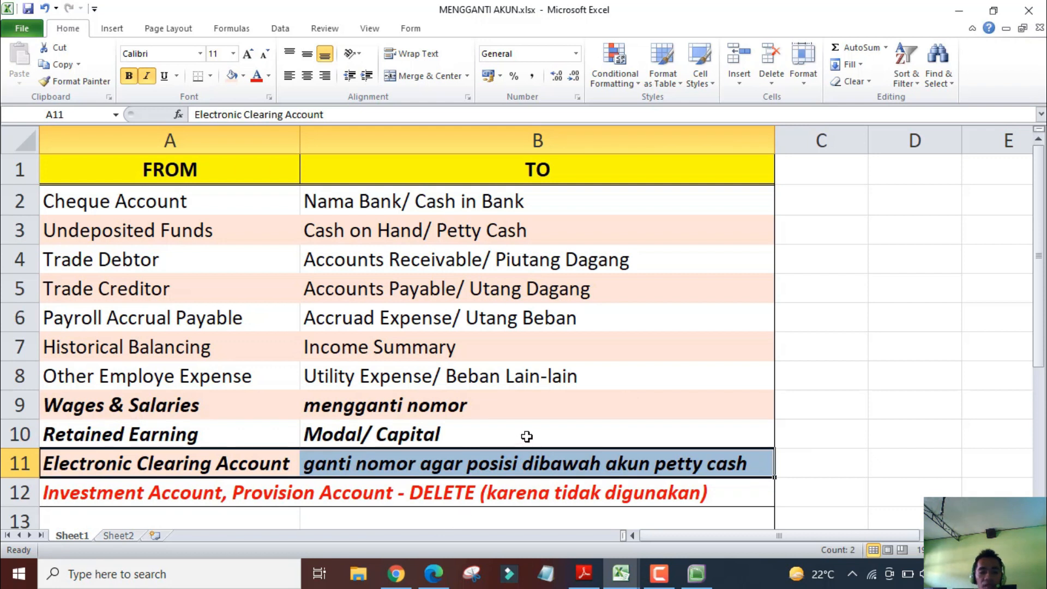
{"action": "left_click", "coordinate": [584, 573]}
{"action": "scroll", "coordinate": [336, 199], "scroll_direction": "up", "scroll_amount": 3}
{"action": "scroll", "coordinate": [337, 199], "scroll_direction": "up", "scroll_amount": 8}
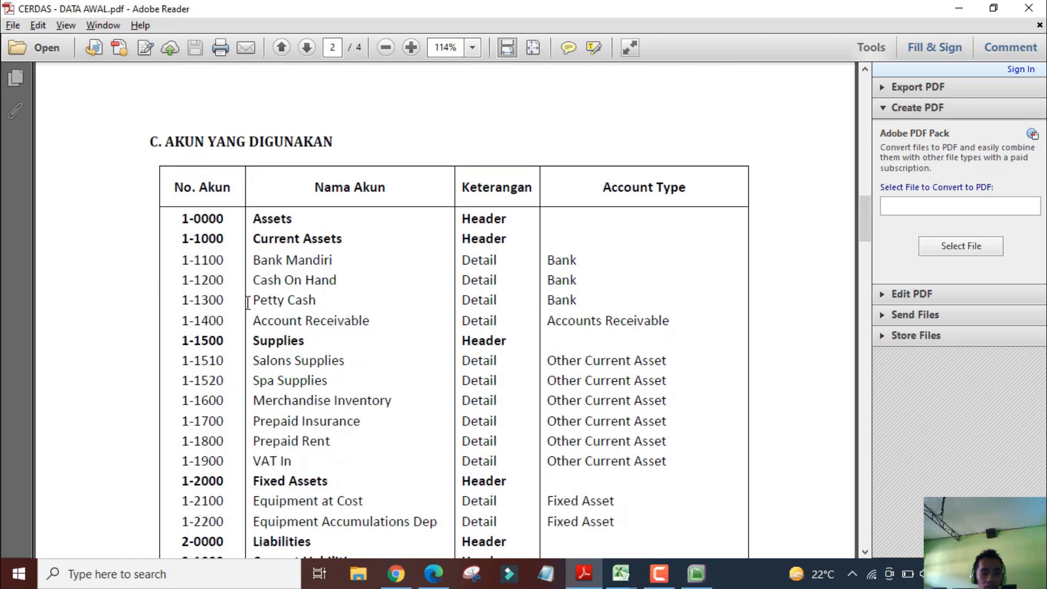
{"action": "left_click_drag", "start_coordinate": [180, 300], "coordinate": [240, 300]}
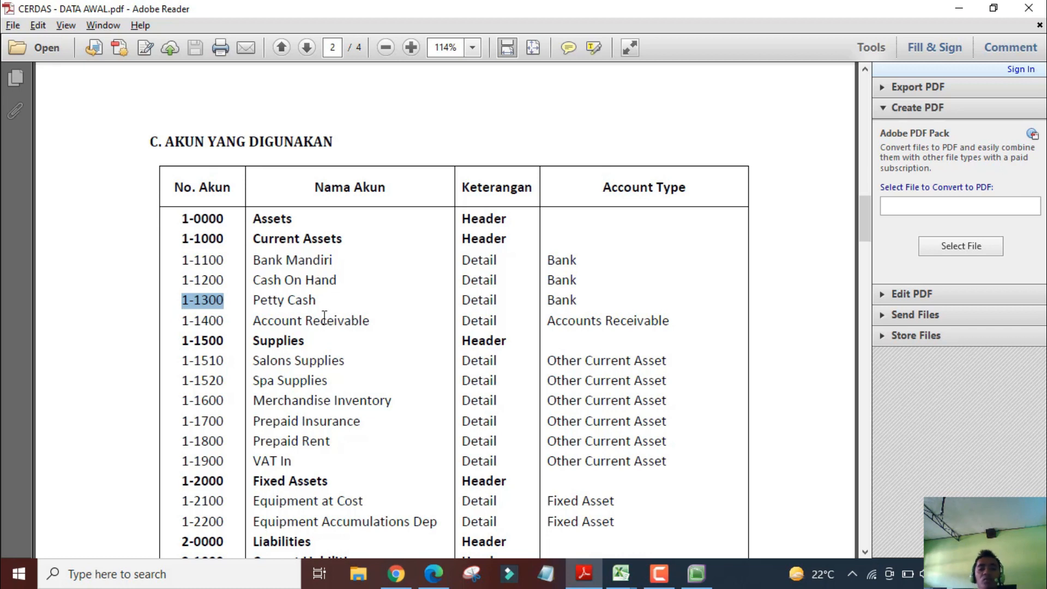
{"action": "left_click", "coordinate": [696, 573]}
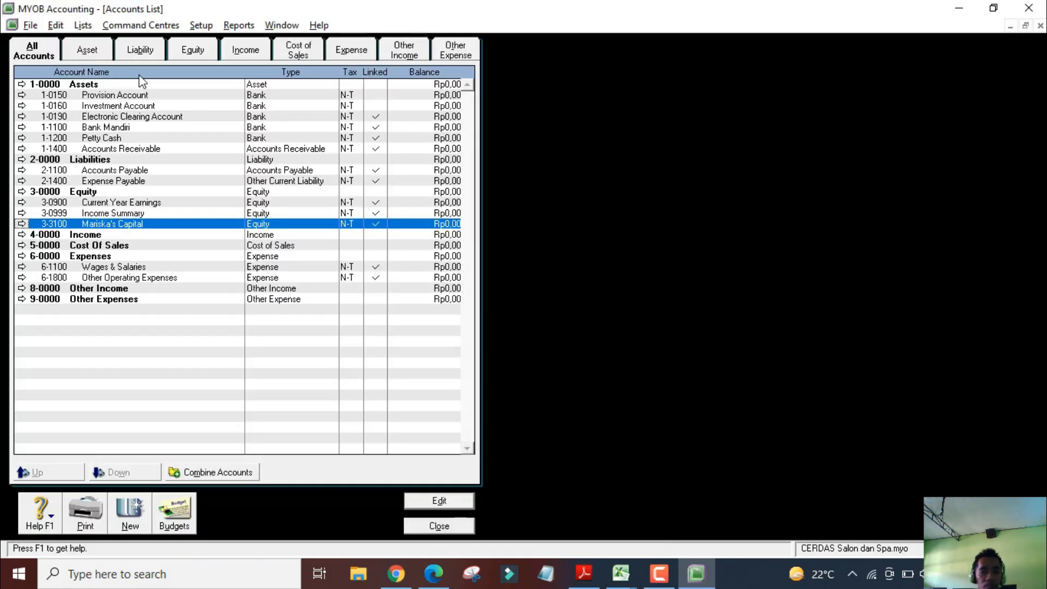
Change the account number of Electronic Clearing Account to 1-1301 and save the account
{"action": "left_click", "coordinate": [116, 136]}
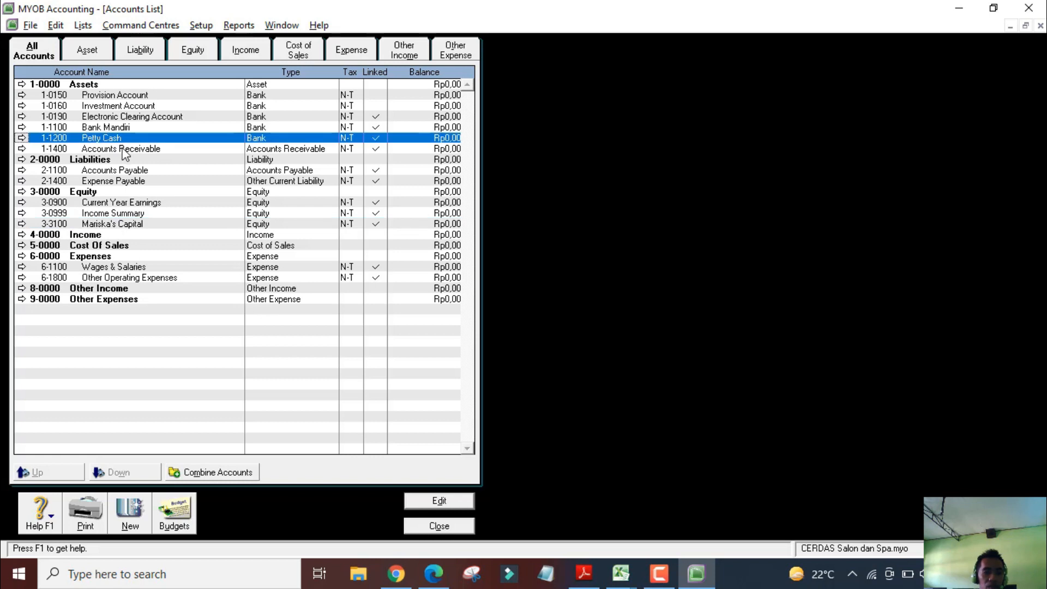
{"action": "left_click", "coordinate": [134, 119]}
{"action": "double_click", "coordinate": [135, 120]}
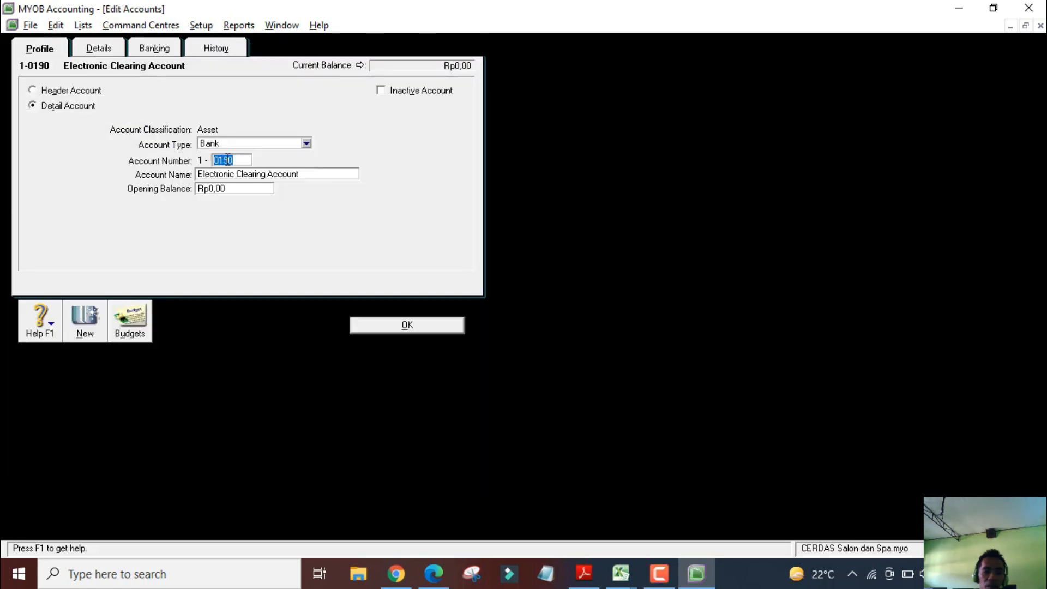
{"action": "type", "text": "13"}
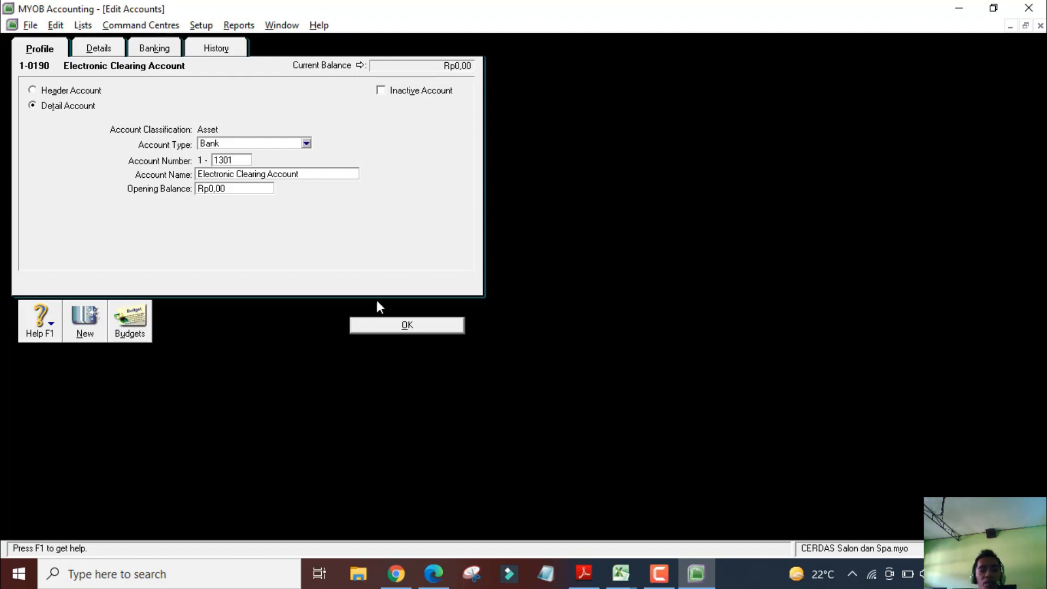
{"action": "left_click", "coordinate": [393, 329]}
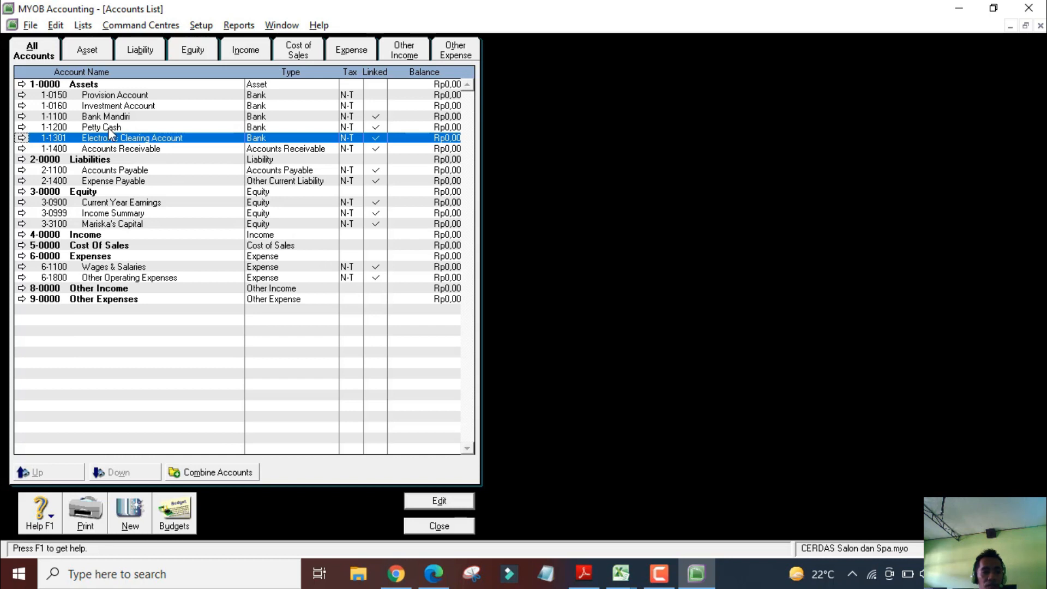
Check account 1-1200 in the CERDAS PDF and rename that Petty Cash account to Cash on Hand in MYOB
{"action": "left_click", "coordinate": [111, 126]}
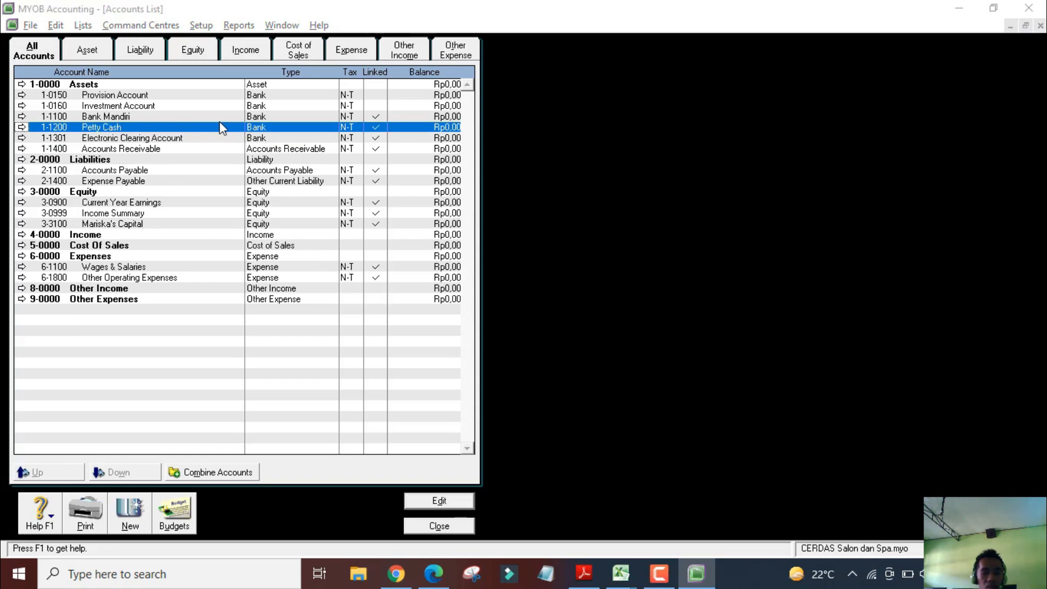
{"action": "key", "text": "alt+Tab"}
{"action": "key", "text": "alt+Tab"}
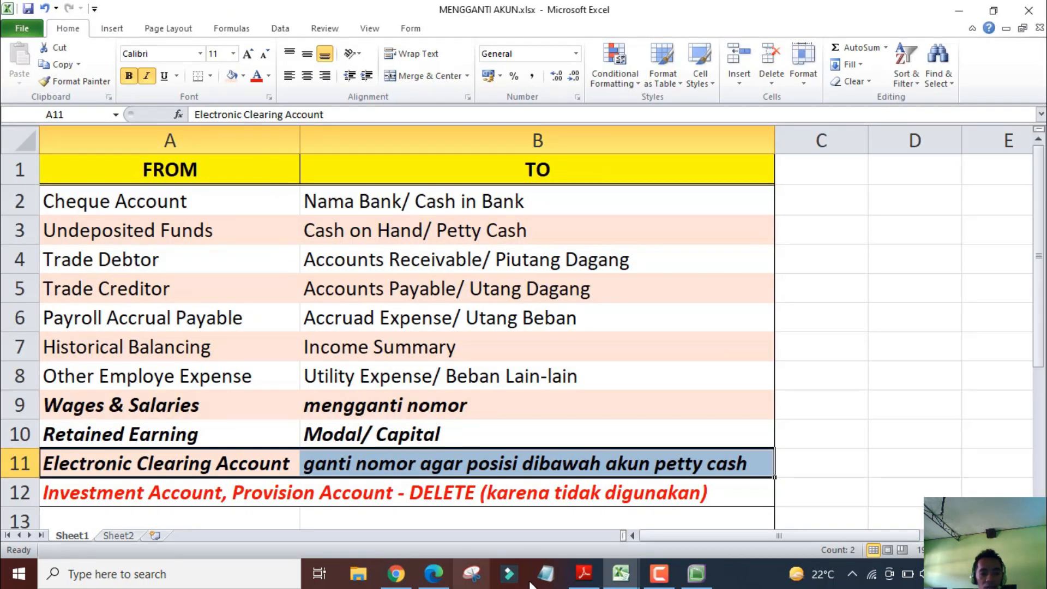
{"action": "left_click", "coordinate": [585, 574]}
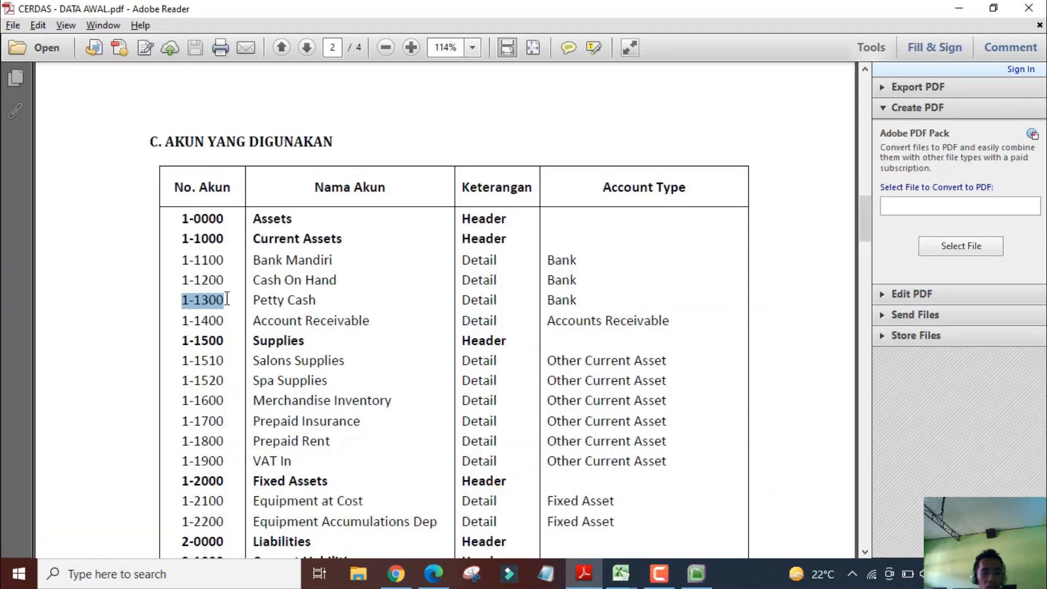
{"action": "left_click", "coordinate": [659, 574]}
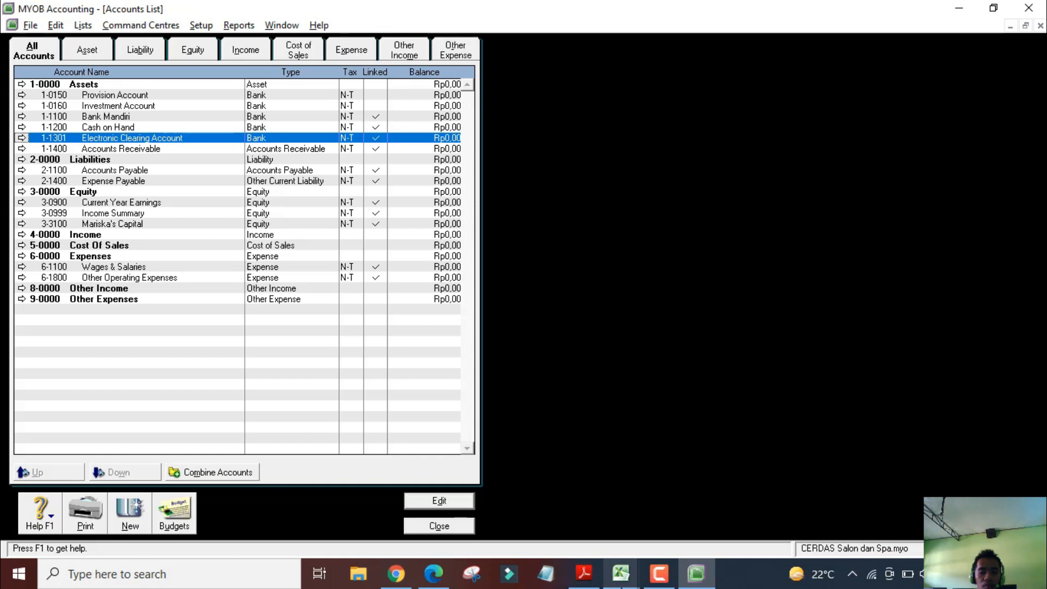
Switch to the MENGGANTI AKUN workbook and review the row on deleting Investment Account and Provision Account
{"action": "left_click", "coordinate": [656, 542]}
{"action": "left_click", "coordinate": [360, 403]}
{"action": "left_click_drag", "start_coordinate": [169, 499], "coordinate": [465, 493]}
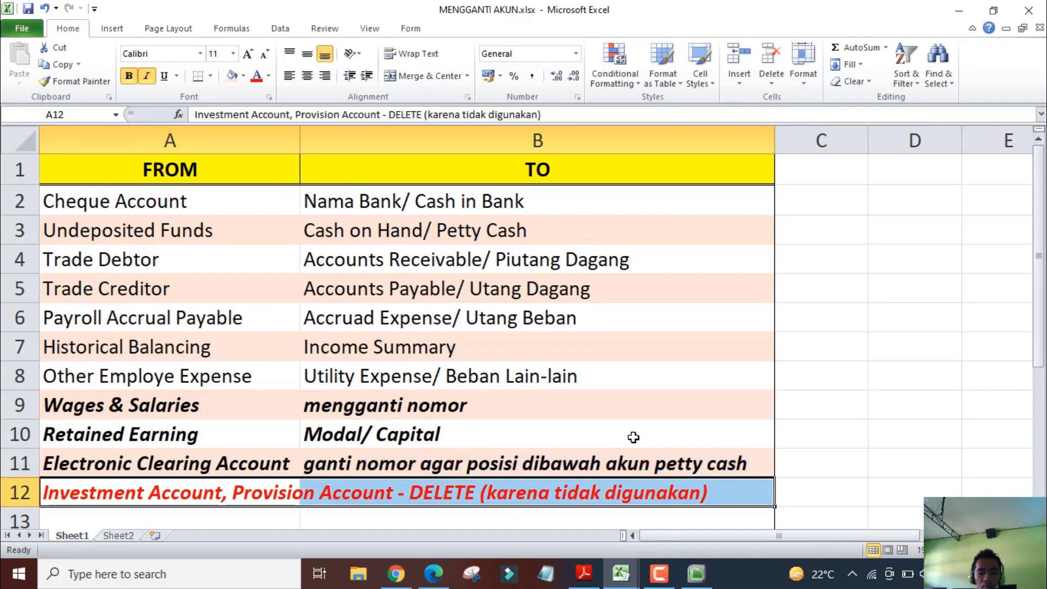
Return to the MYOB accounts list and delete the Provision Account
{"action": "left_click", "coordinate": [694, 574]}
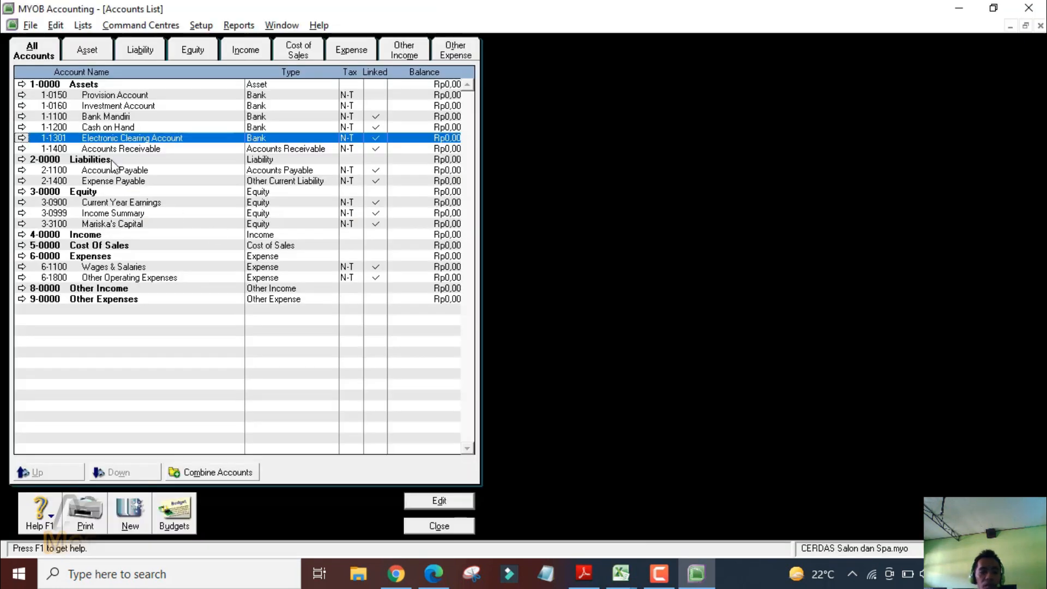
{"action": "left_click", "coordinate": [127, 96]}
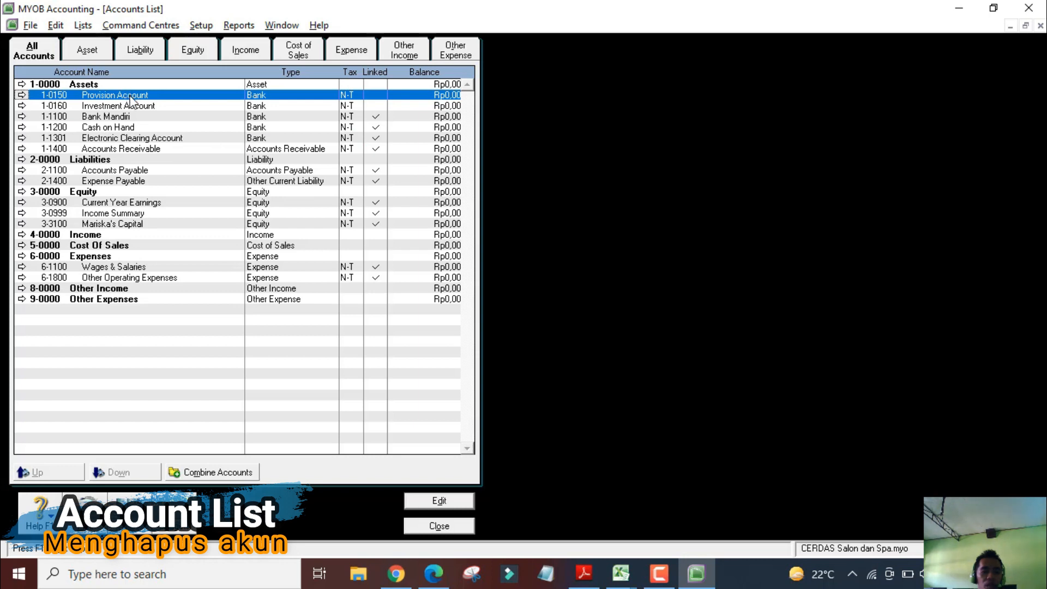
{"action": "double_click", "coordinate": [130, 93]}
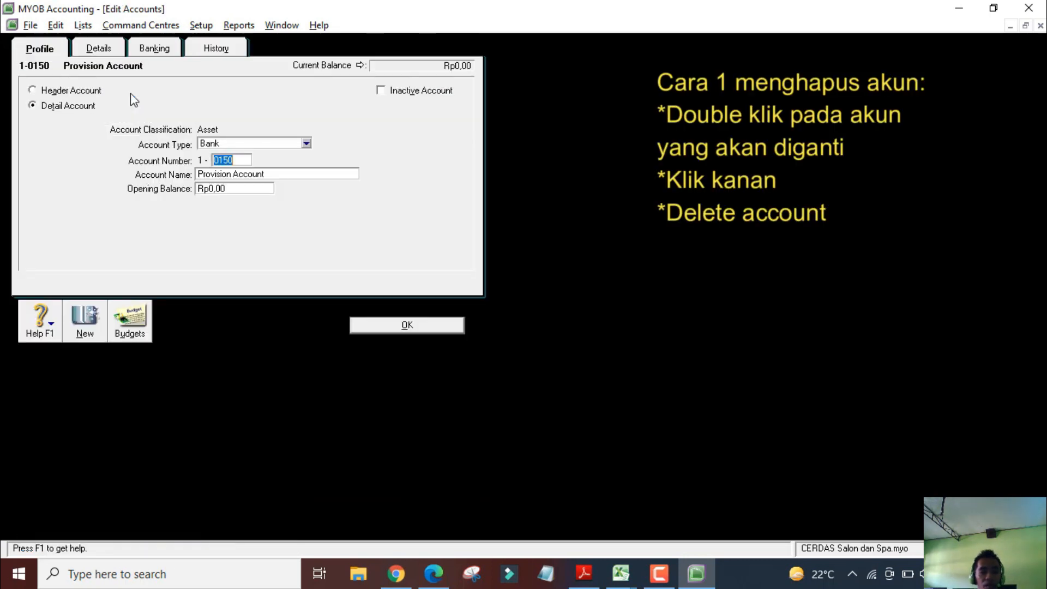
{"action": "right_click", "coordinate": [135, 162]}
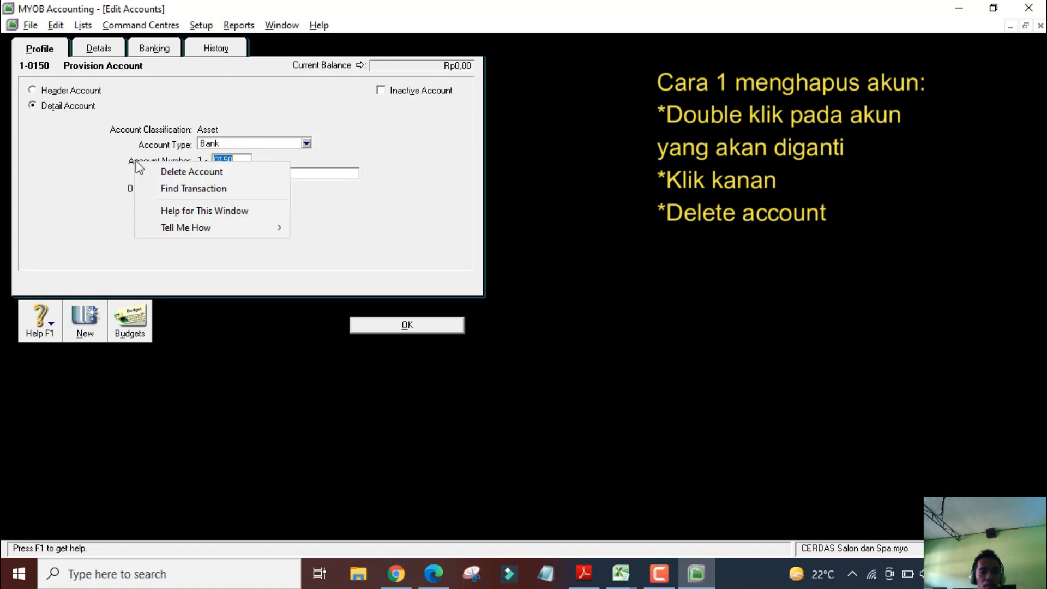
{"action": "left_click", "coordinate": [174, 172]}
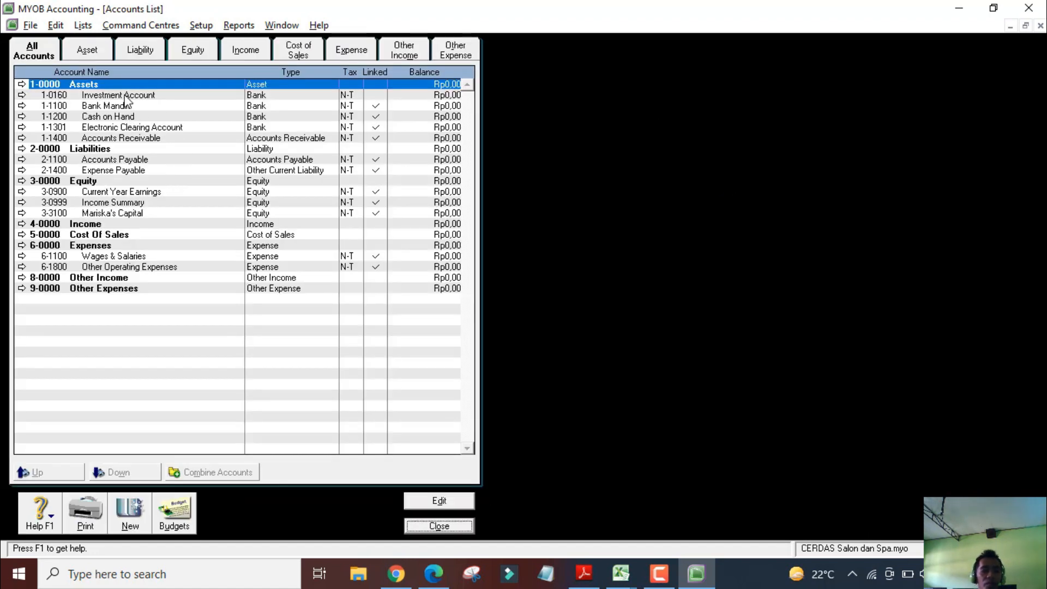
Open the Investment Account from the accounts list and delete it
{"action": "left_click", "coordinate": [126, 96]}
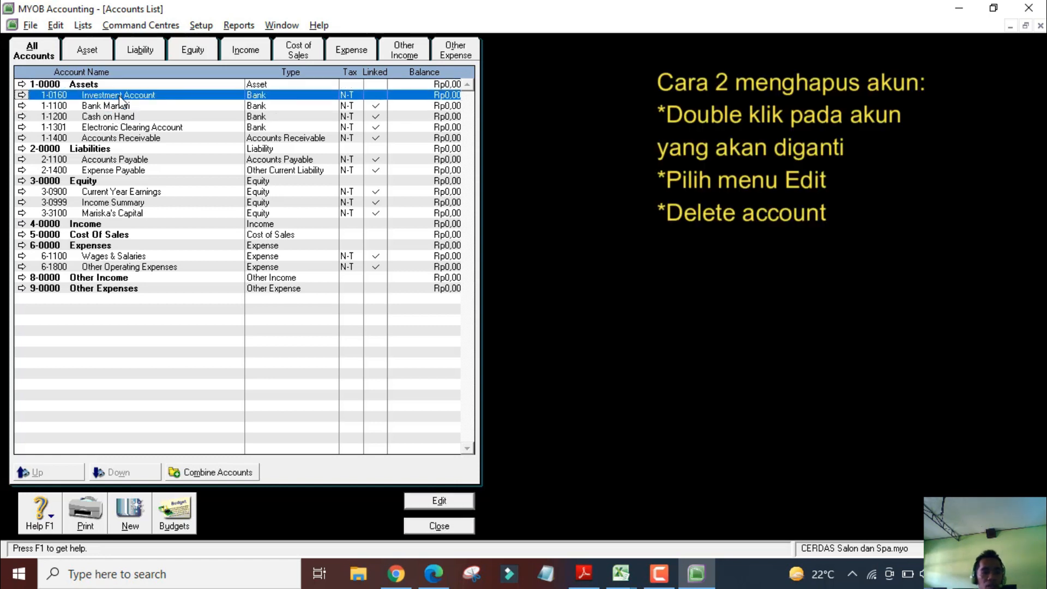
{"action": "double_click", "coordinate": [126, 96]}
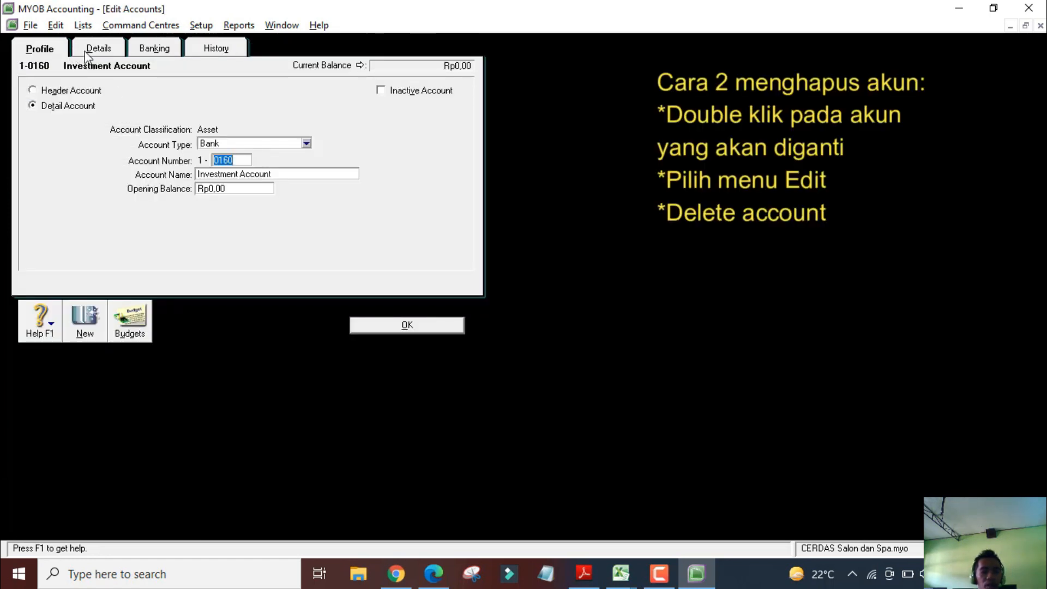
{"action": "left_click", "coordinate": [57, 25]}
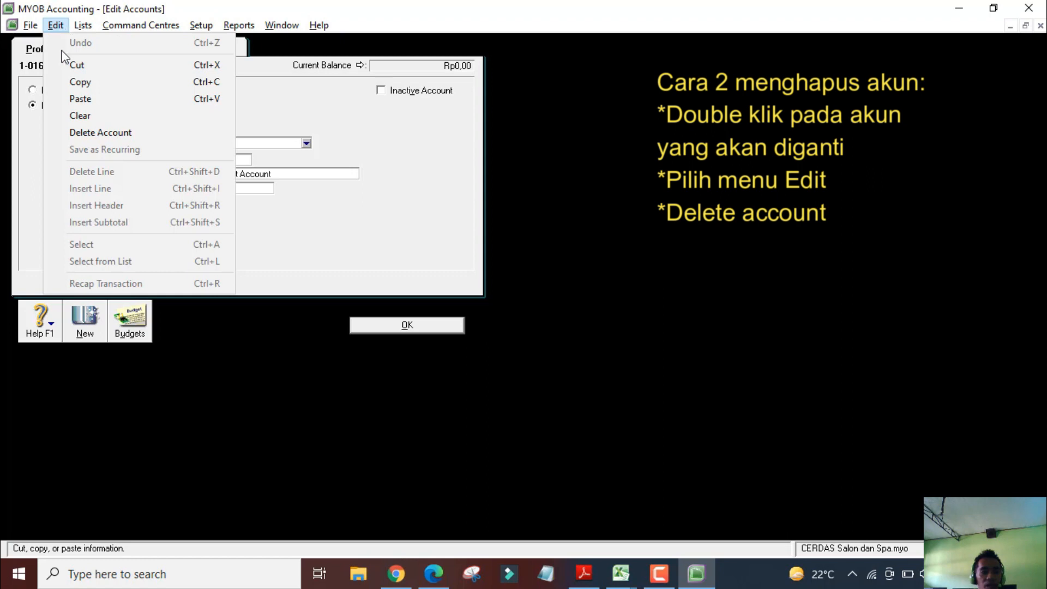
{"action": "left_click", "coordinate": [98, 130]}
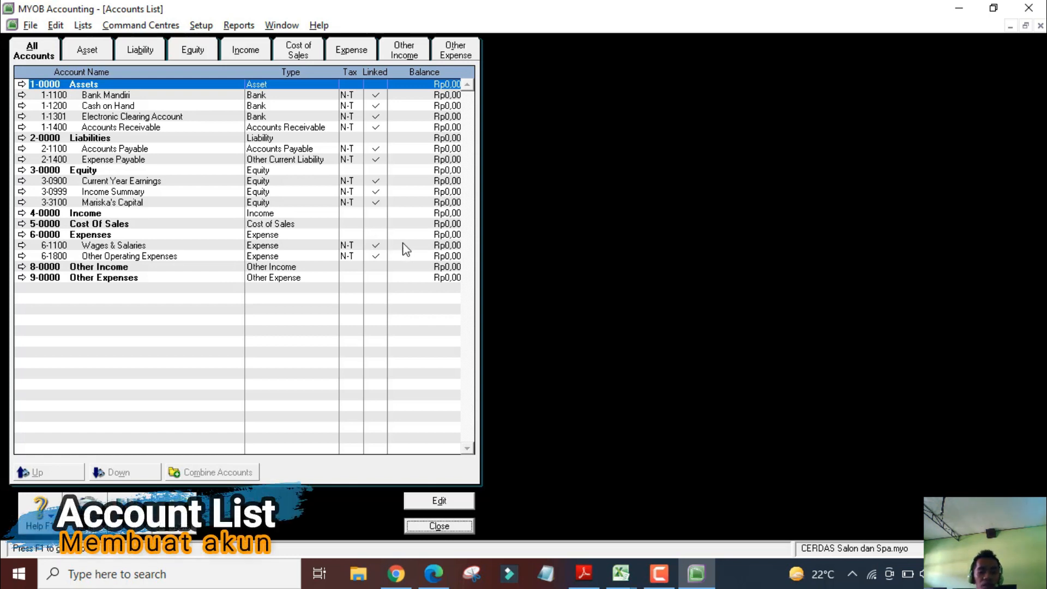
Switch to the CERDAS PDF and examine the Current Assets header row, comparing it with the MYOB accounts list
{"action": "key", "text": "alt+Tab"}
{"action": "key", "text": "alt+Tab"}
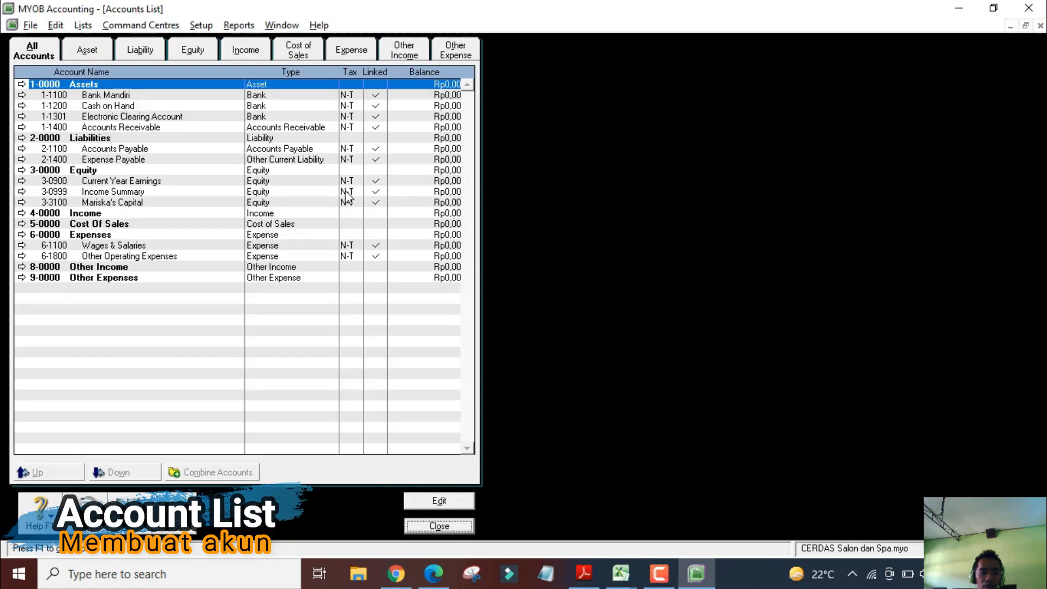
{"action": "key", "text": "alt+Tab"}
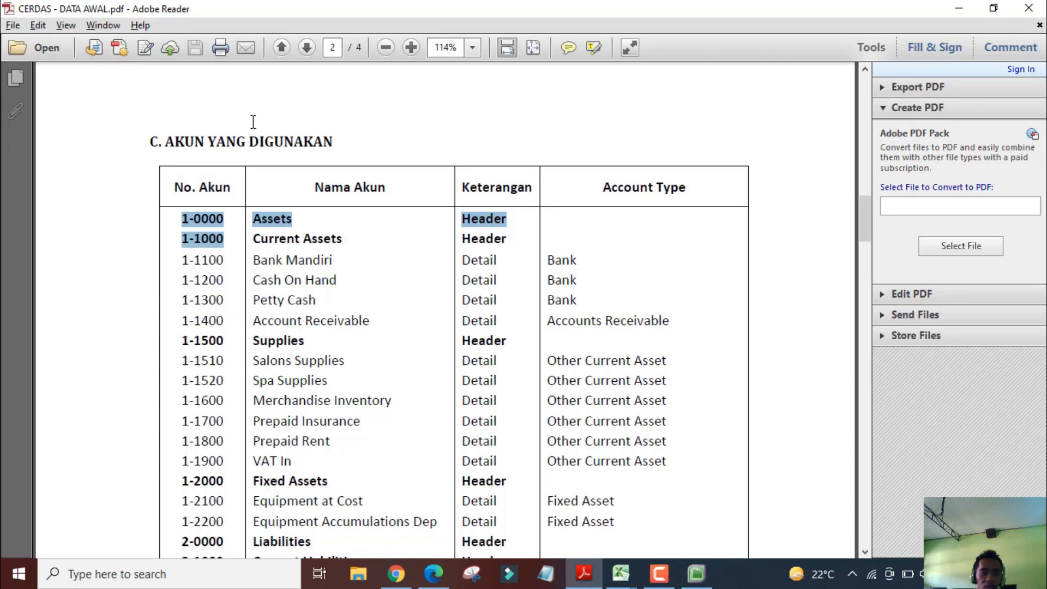
{"action": "left_click", "coordinate": [205, 238]}
{"action": "left_click_drag", "start_coordinate": [227, 240], "coordinate": [522, 238]}
{"action": "key", "text": "alt+Tab"}
{"action": "key", "text": "alt+Tab"}
{"action": "scroll", "coordinate": [545, 232], "scroll_direction": "up", "scroll_amount": 1}
{"action": "scroll", "coordinate": [545, 229], "scroll_direction": "down", "scroll_amount": 1}
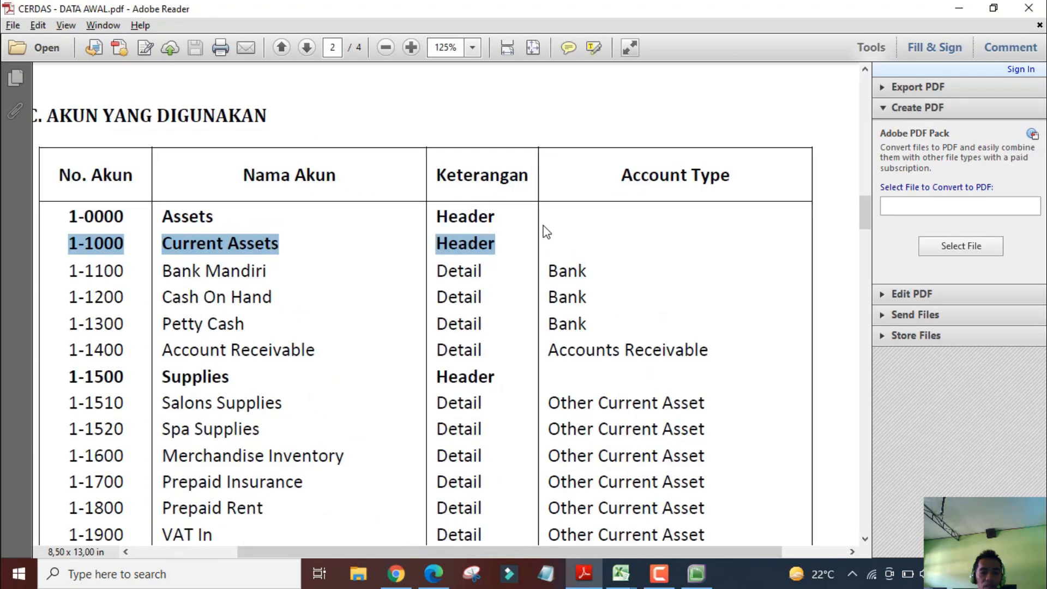
Start a new account in MYOB and make it a header account of type Asset
{"action": "key", "text": "alt+Tab"}
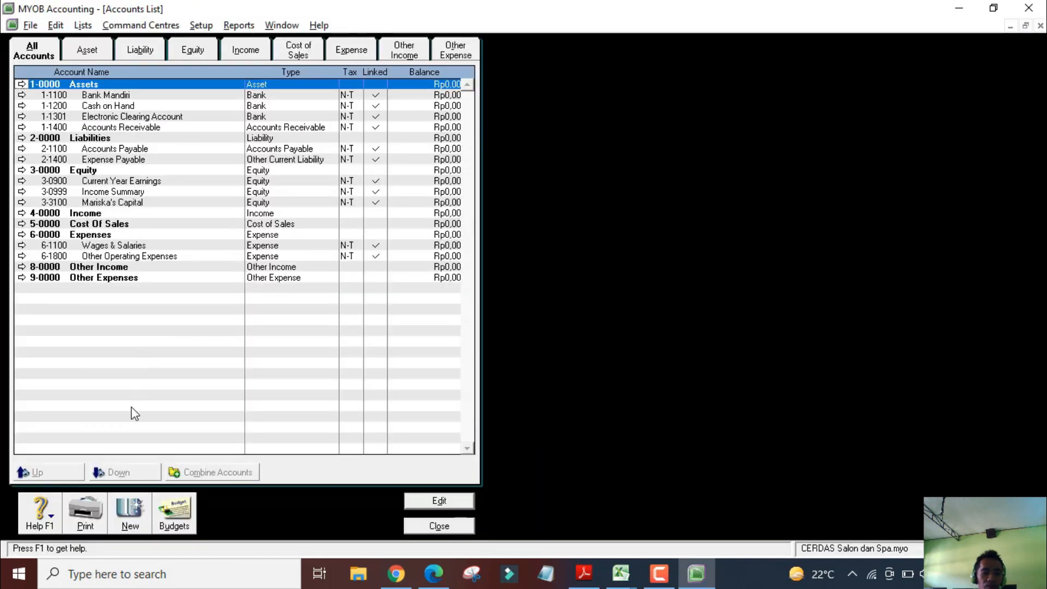
{"action": "left_click", "coordinate": [133, 512]}
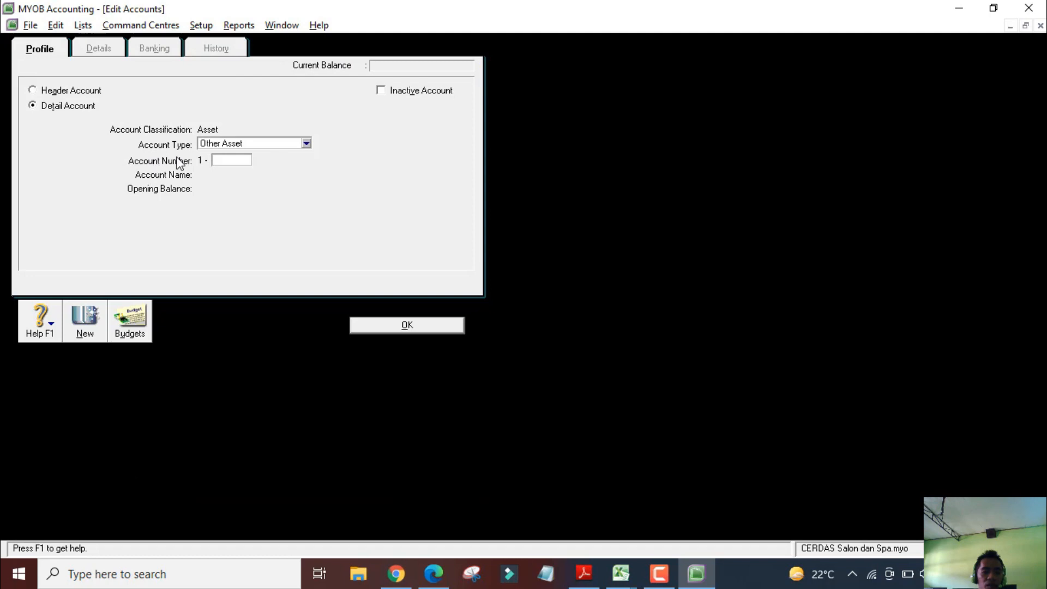
{"action": "left_click", "coordinate": [71, 91]}
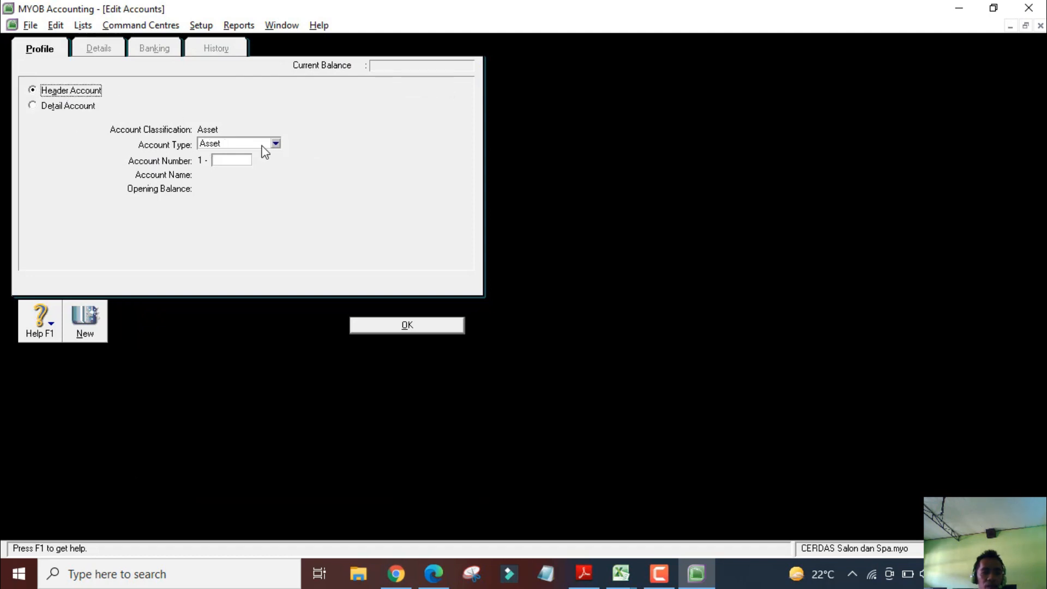
{"action": "key", "text": "alt+Tab"}
{"action": "key", "text": "alt+Tab"}
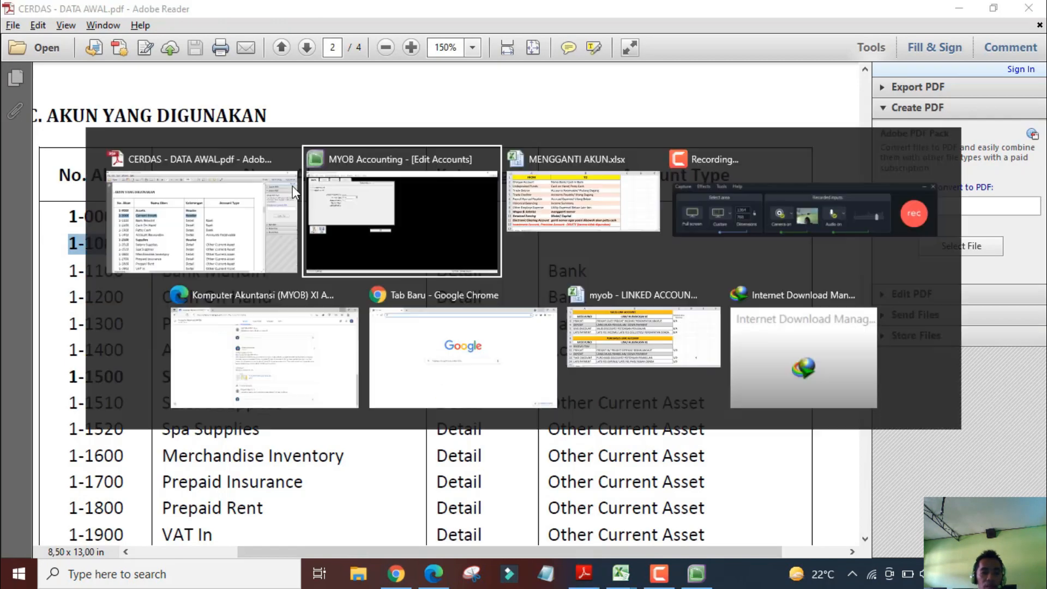
{"action": "left_click", "coordinate": [226, 144]}
{"action": "left_click", "coordinate": [245, 159]}
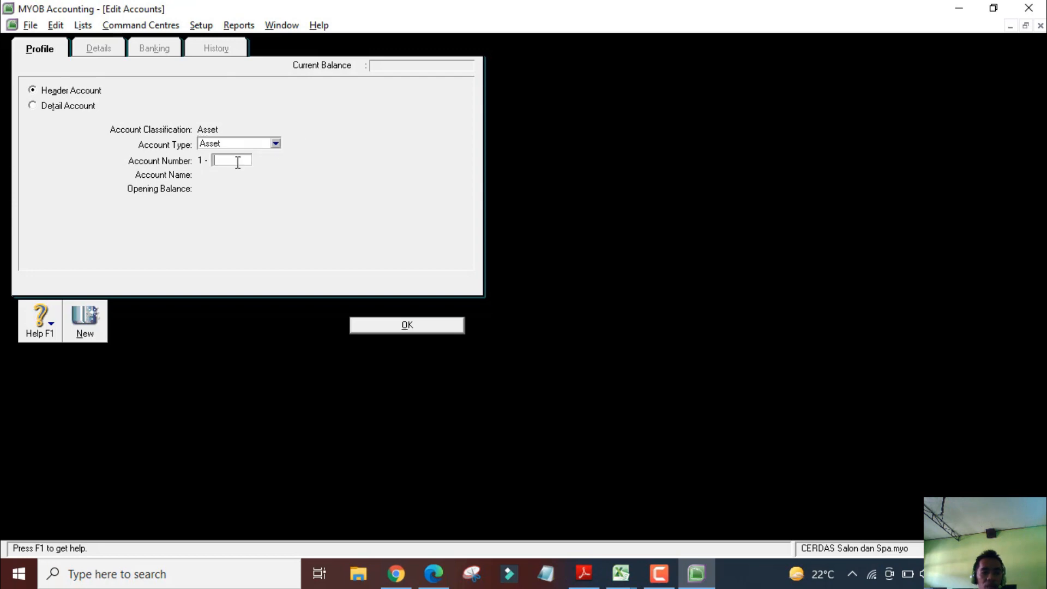
Check the Current Assets row in the PDF, give the new header account number 1-1000 and name Current Asset, and save it
{"action": "key", "text": "alt+Tab"}
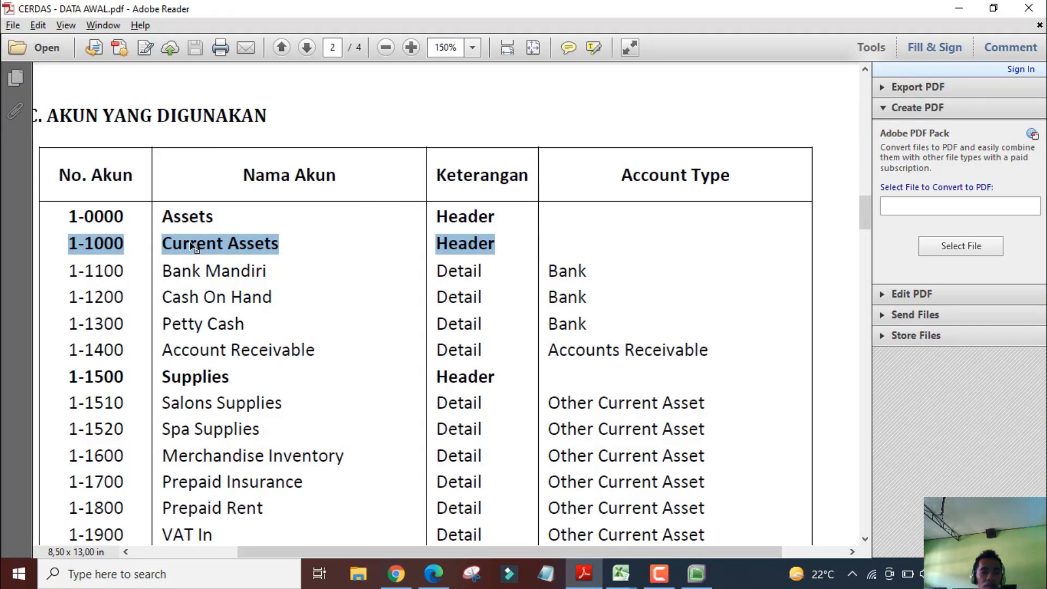
{"action": "key", "text": "alt+Tab"}
{"action": "type", "text": "1000"}
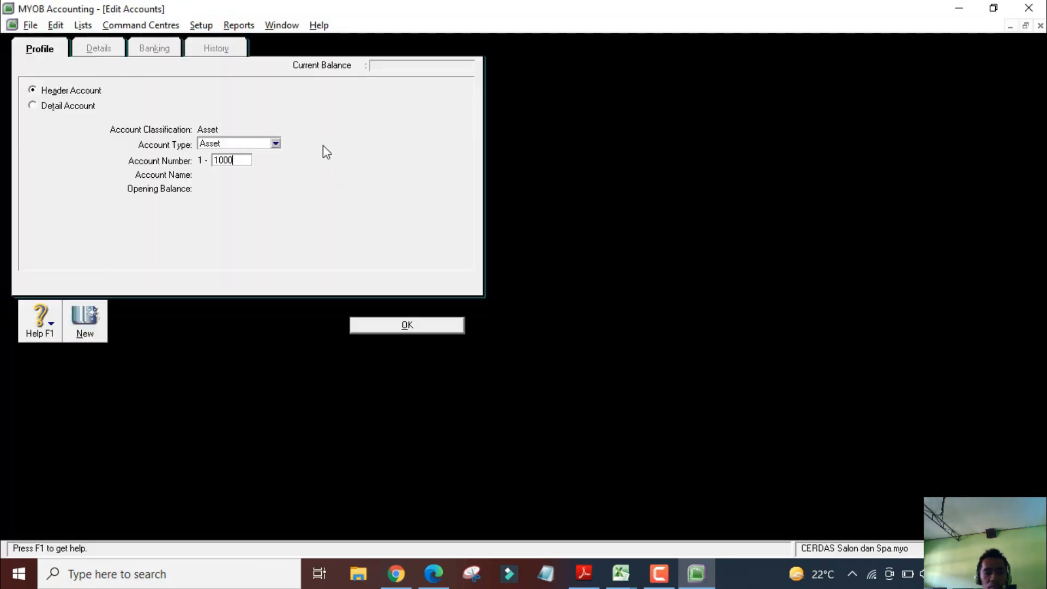
{"action": "key", "text": "Tab"}
{"action": "type", "text": "Curr"}
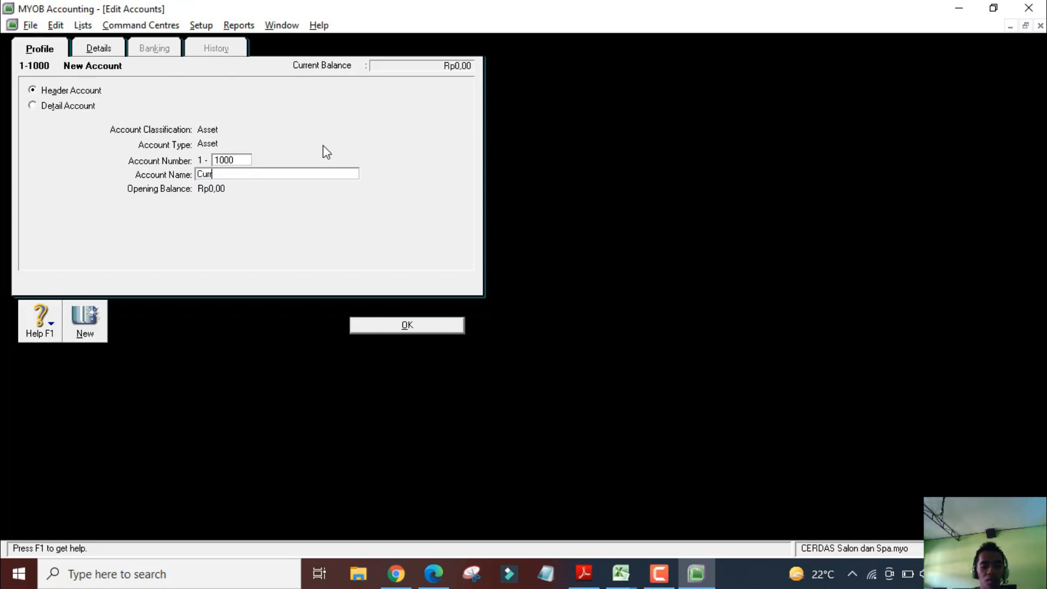
{"action": "type", "text": "ent Asset"}
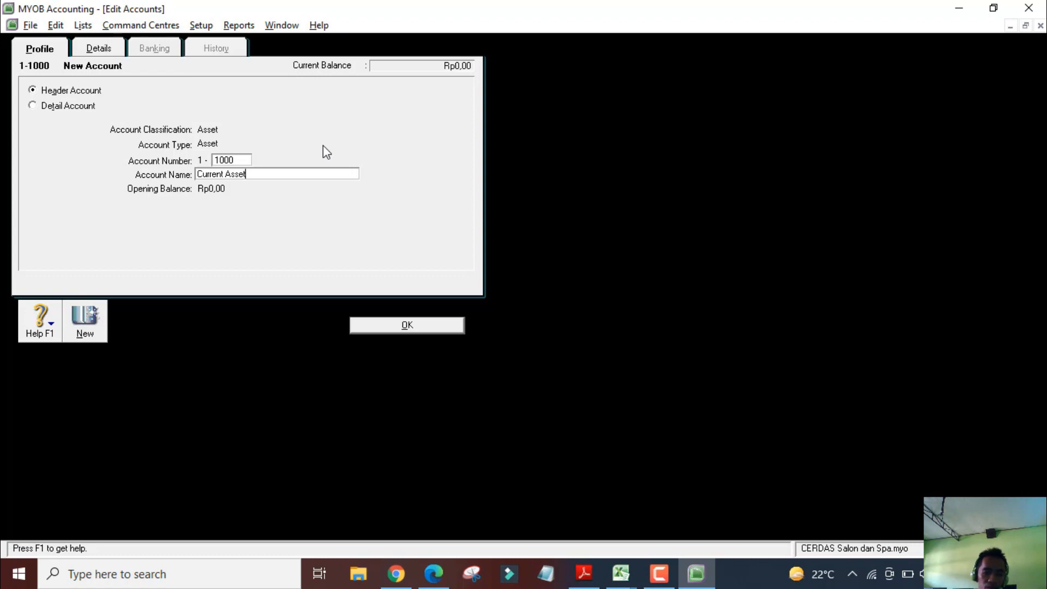
{"action": "left_click", "coordinate": [407, 331]}
Compare Bank Mandiri and Cash on Hand in the MYOB accounts list with the CERDAS PDF's account table
{"action": "key", "text": "alt+Tab"}
{"action": "key", "text": "alt+Tab"}
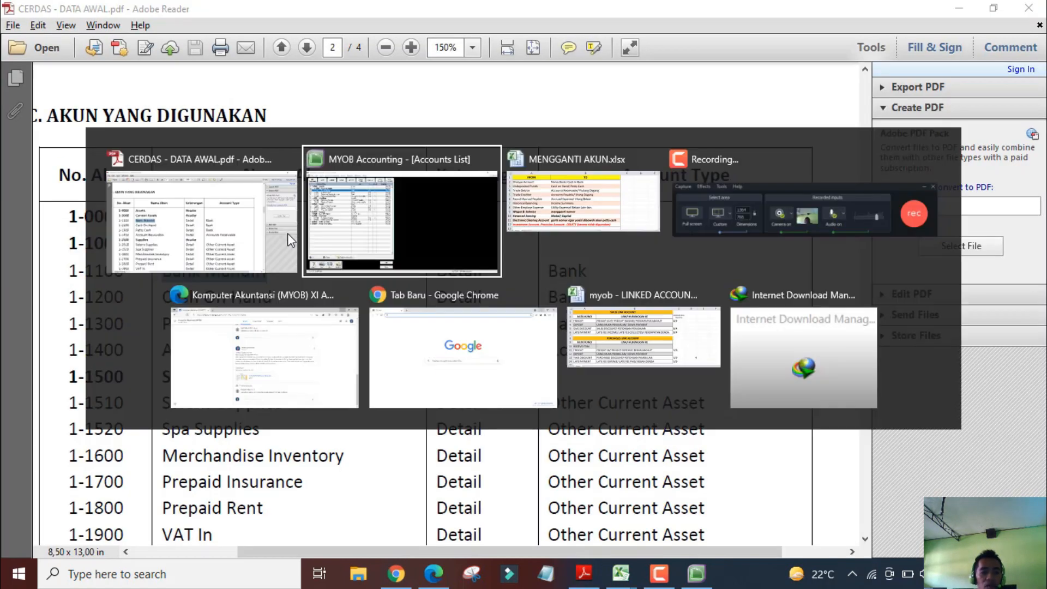
{"action": "key", "text": "alt+Tab"}
{"action": "left_click", "coordinate": [224, 302]}
{"action": "key", "text": "alt+Tab"}
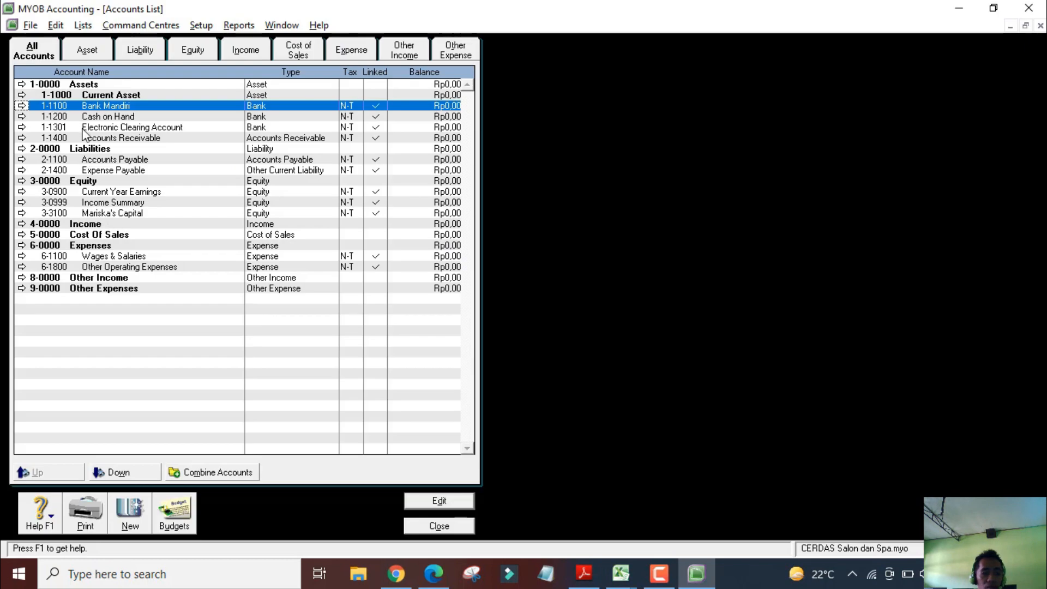
{"action": "left_click", "coordinate": [121, 117]}
{"action": "key", "text": "alt+Tab"}
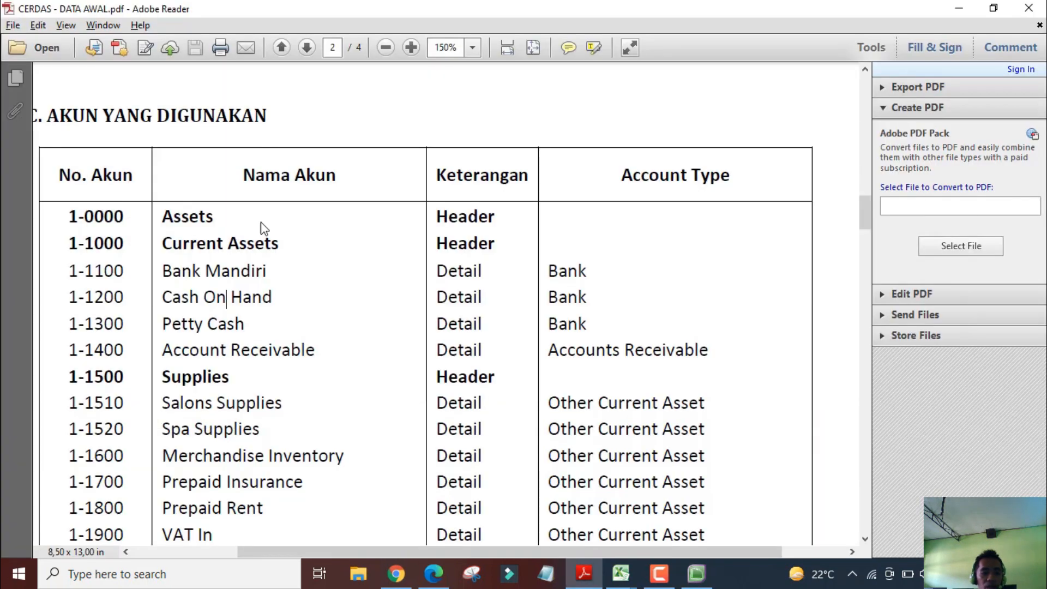
Check the Petty Cash row in the PDF, create a MYOB detail account of type Bank numbered 1-1300 named Petty Cash, and save it
{"action": "key", "text": "alt+Tab"}
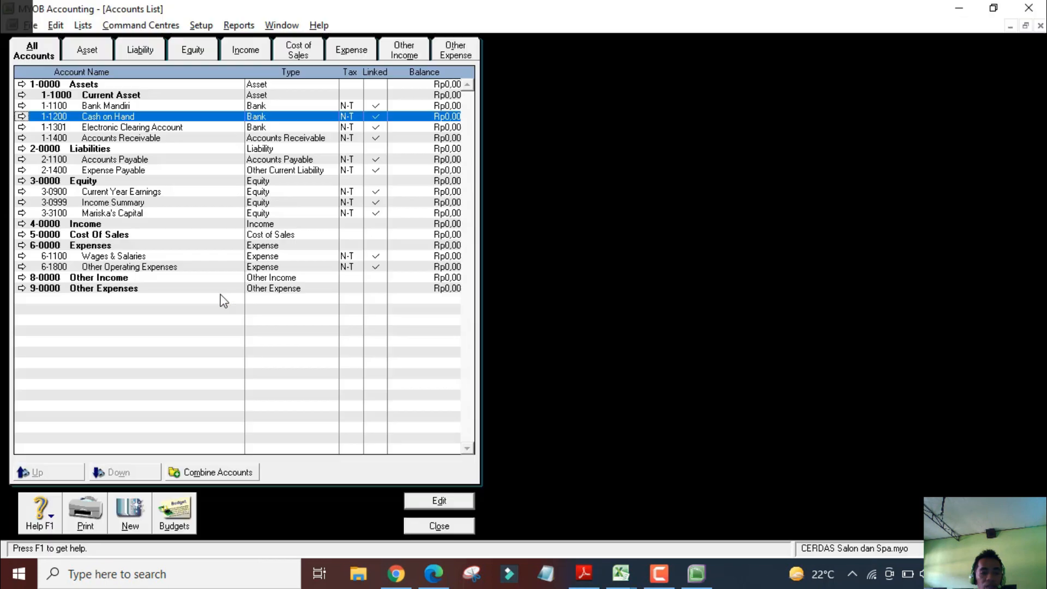
{"action": "left_click", "coordinate": [130, 516]}
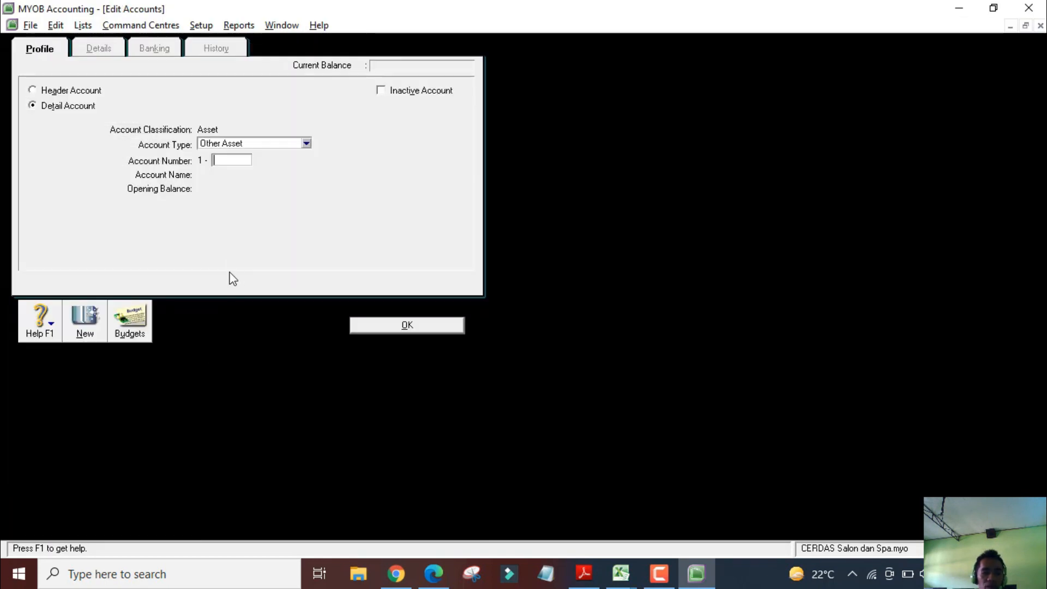
{"action": "key", "text": "alt+Tab"}
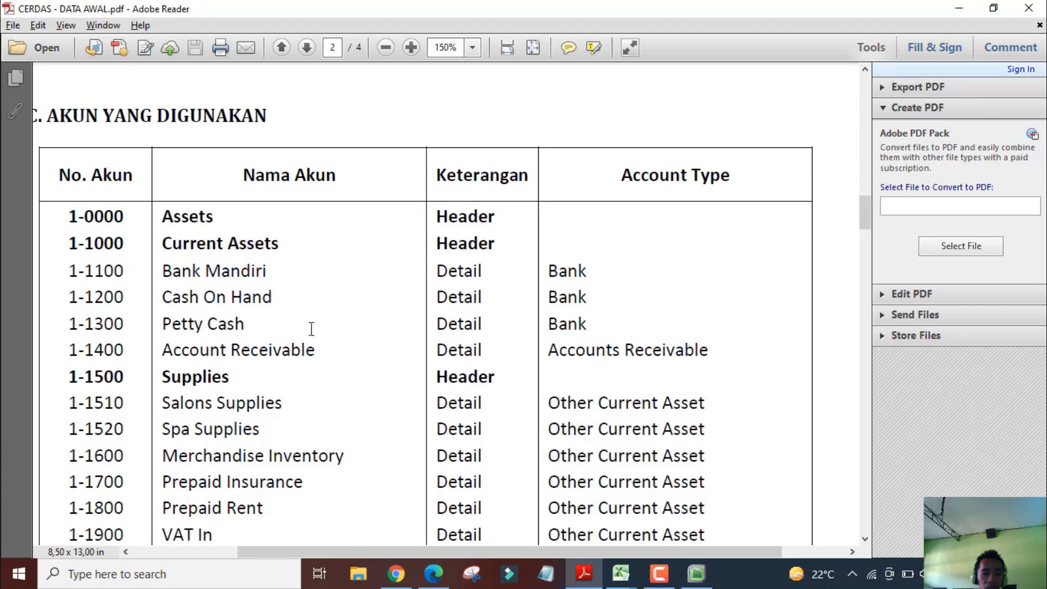
{"action": "key", "text": "alt+Tab"}
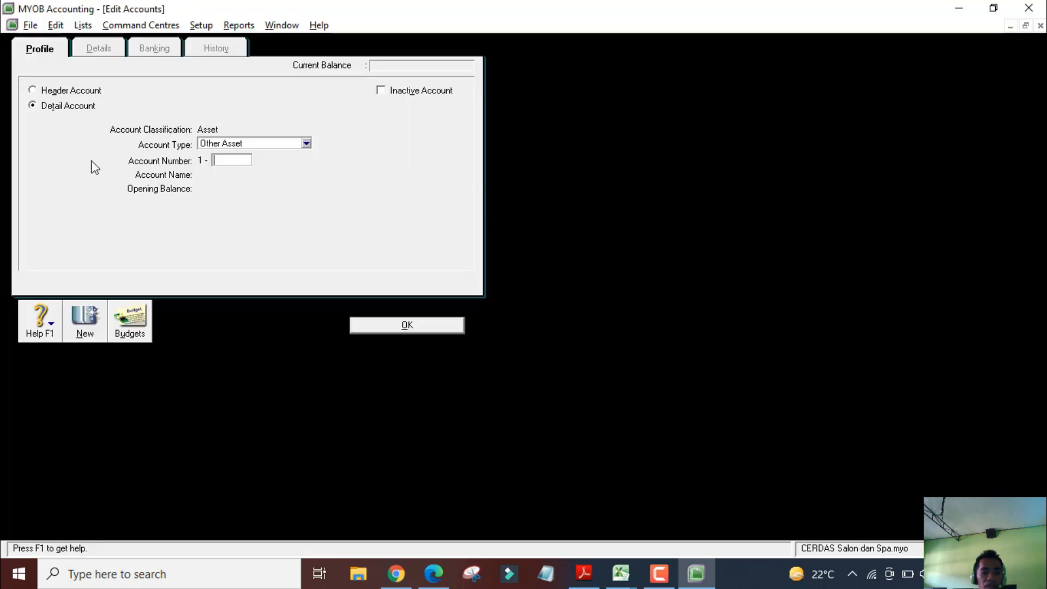
{"action": "left_click", "coordinate": [282, 141]}
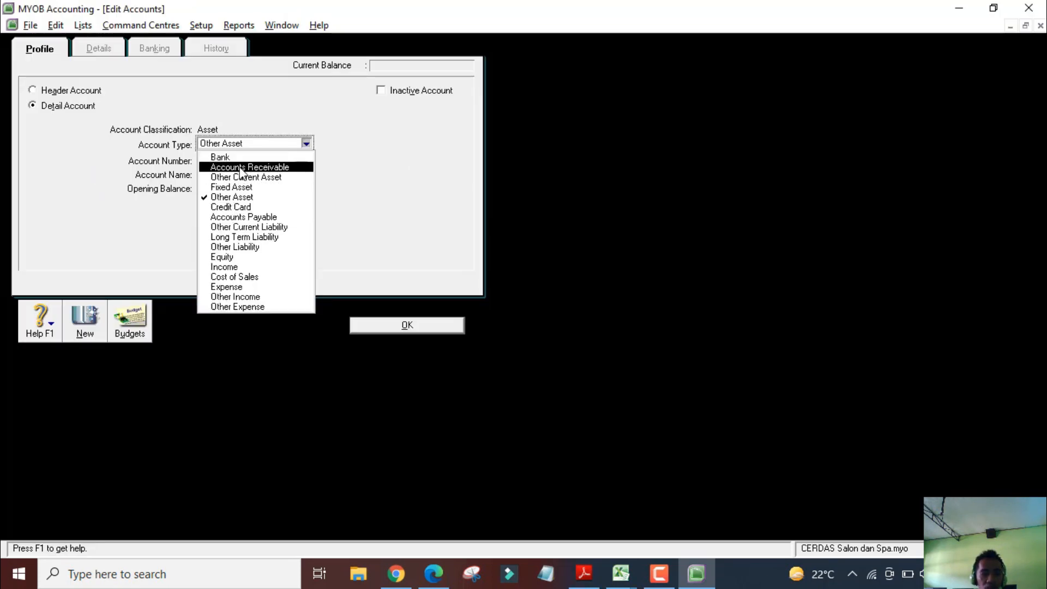
{"action": "left_click", "coordinate": [221, 158]}
{"action": "type", "text": "1300"}
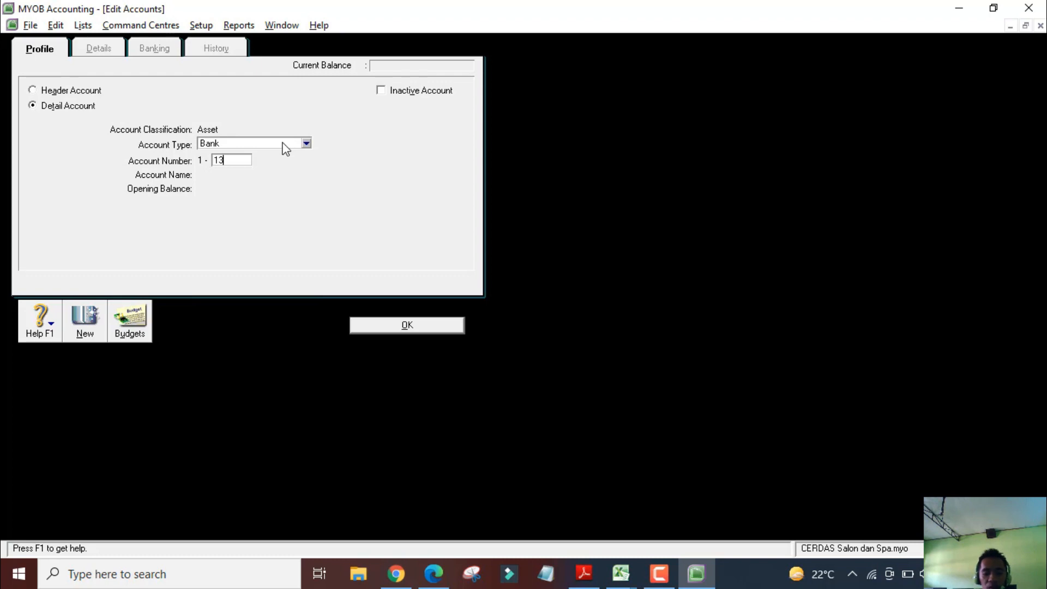
{"action": "key", "text": "Tab"}
{"action": "type", "text": "Pe"}
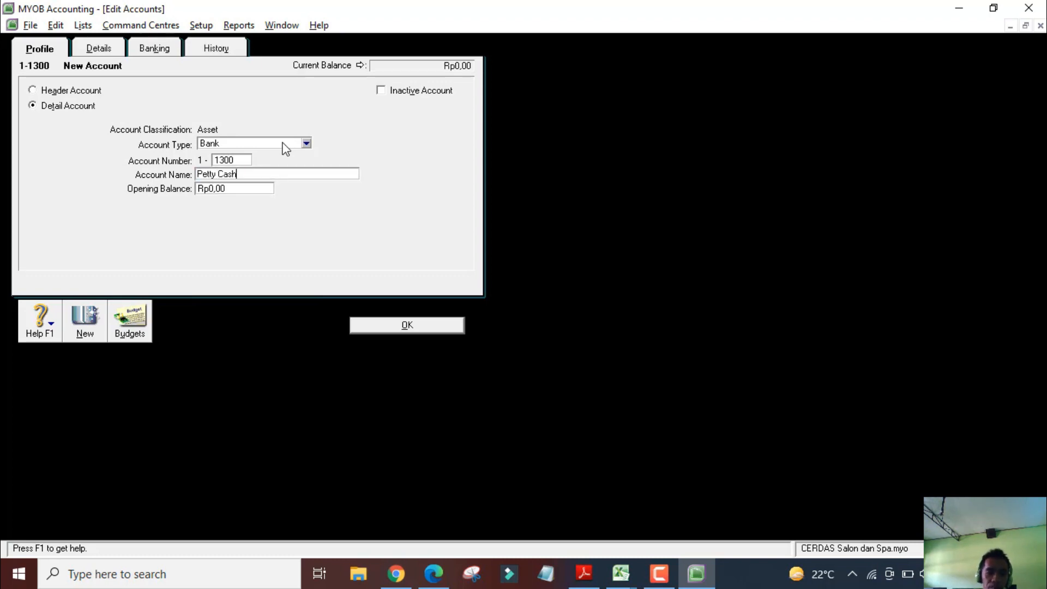
{"action": "left_click", "coordinate": [406, 326]}
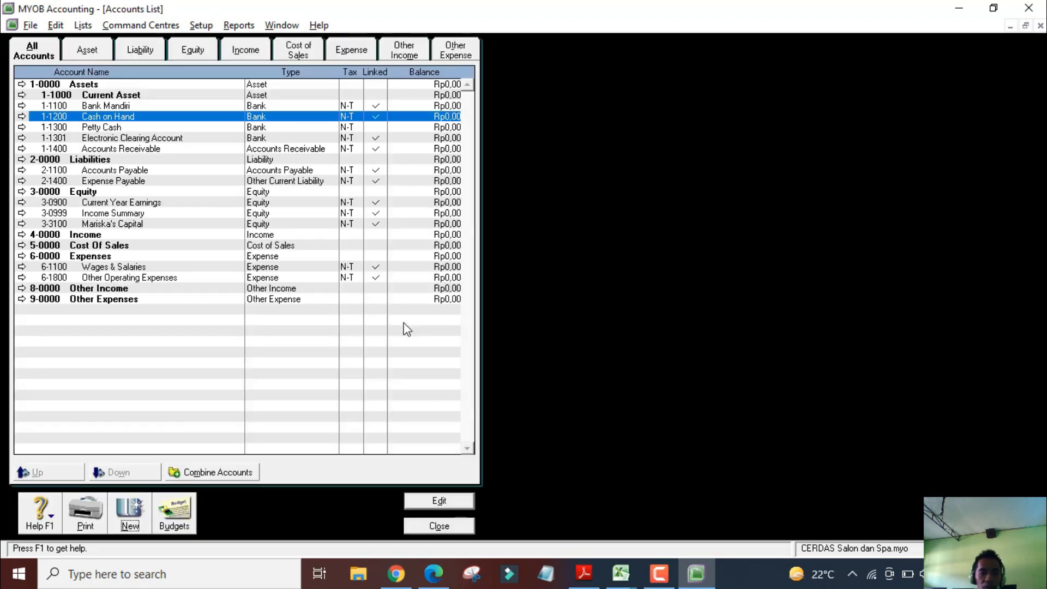
Check the 1-1500 Supplies row in the CERDAS PDF and start a new header account of type Asset in MYOB
{"action": "key", "text": "alt+Tab"}
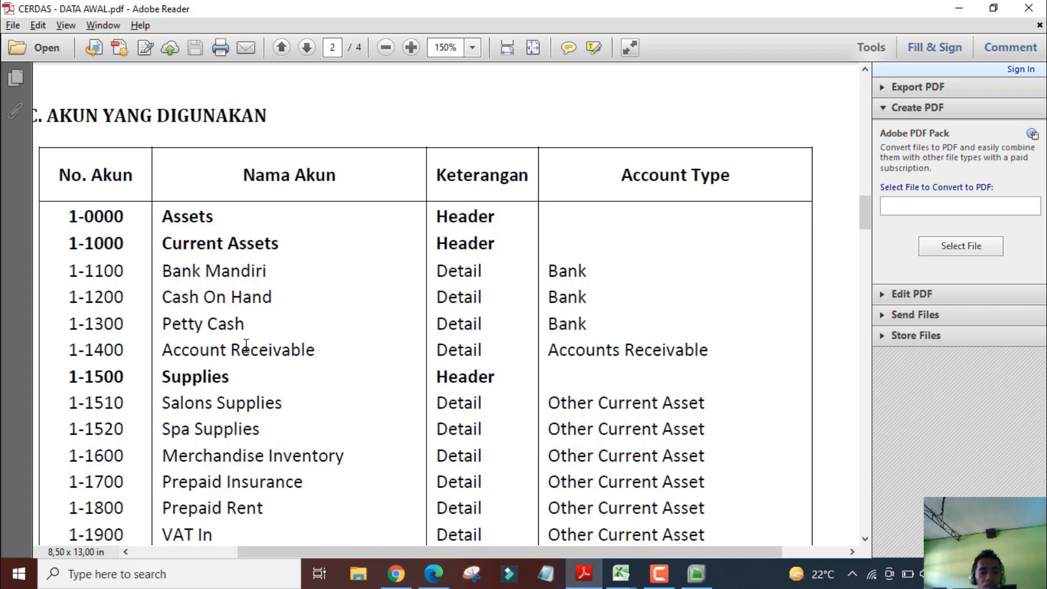
{"action": "left_click_drag", "start_coordinate": [68, 376], "coordinate": [191, 371]}
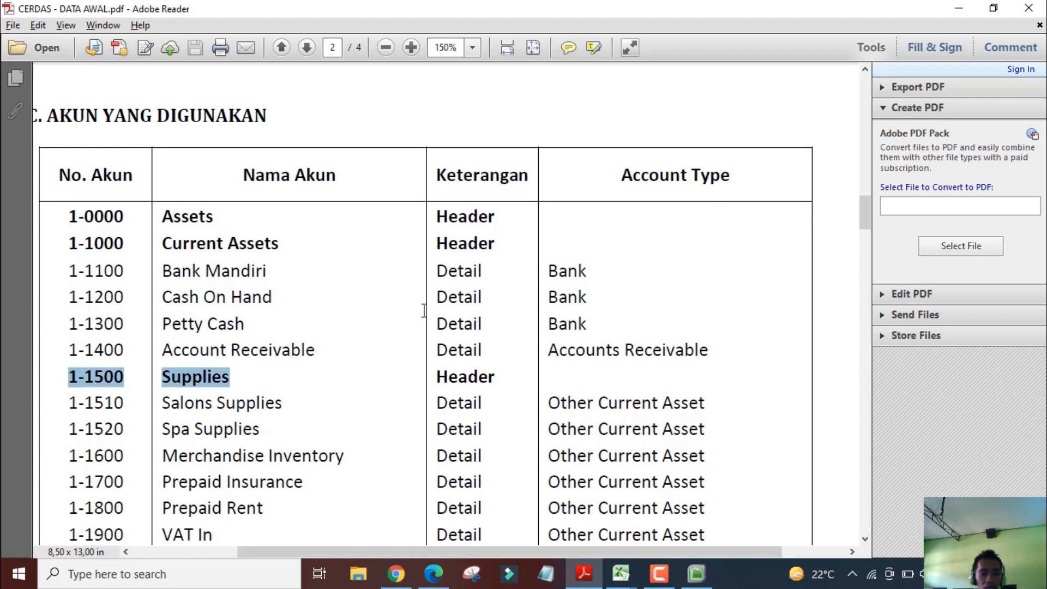
{"action": "key", "text": "alt+Tab"}
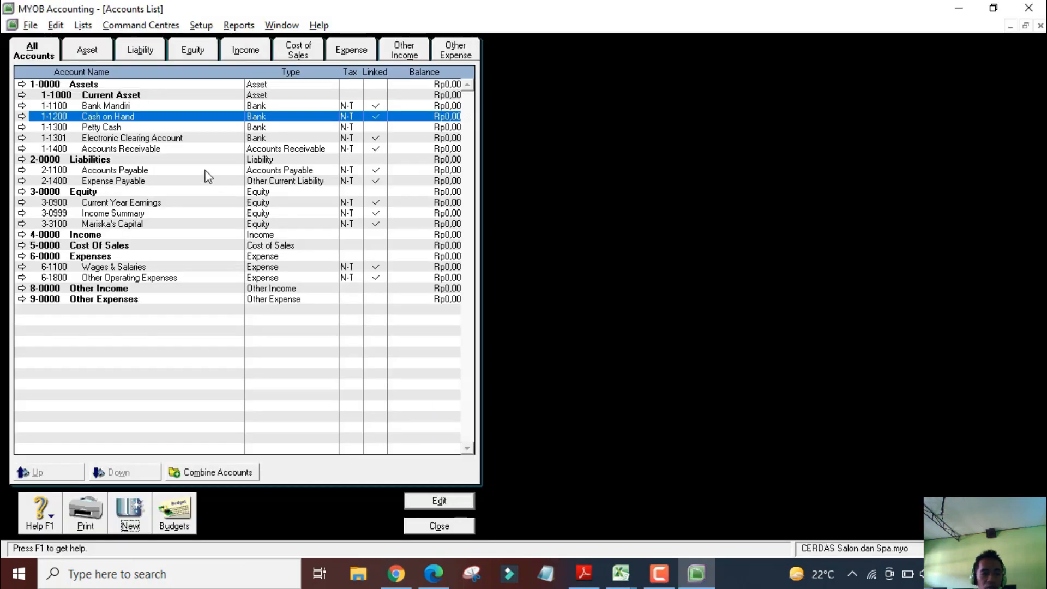
{"action": "left_click", "coordinate": [131, 513]}
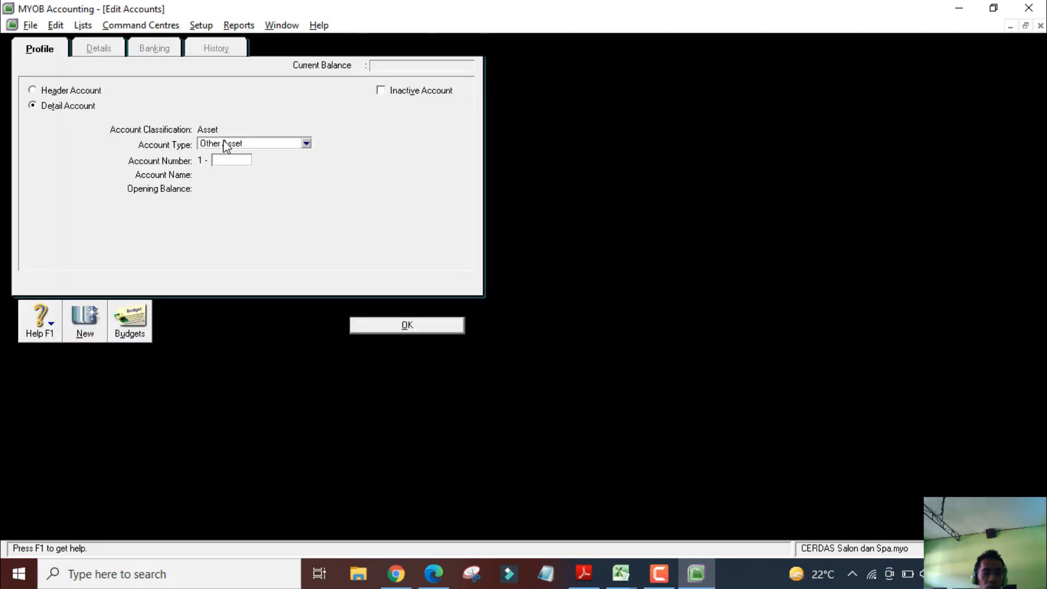
{"action": "left_click", "coordinate": [33, 90]}
{"action": "left_click", "coordinate": [230, 143]}
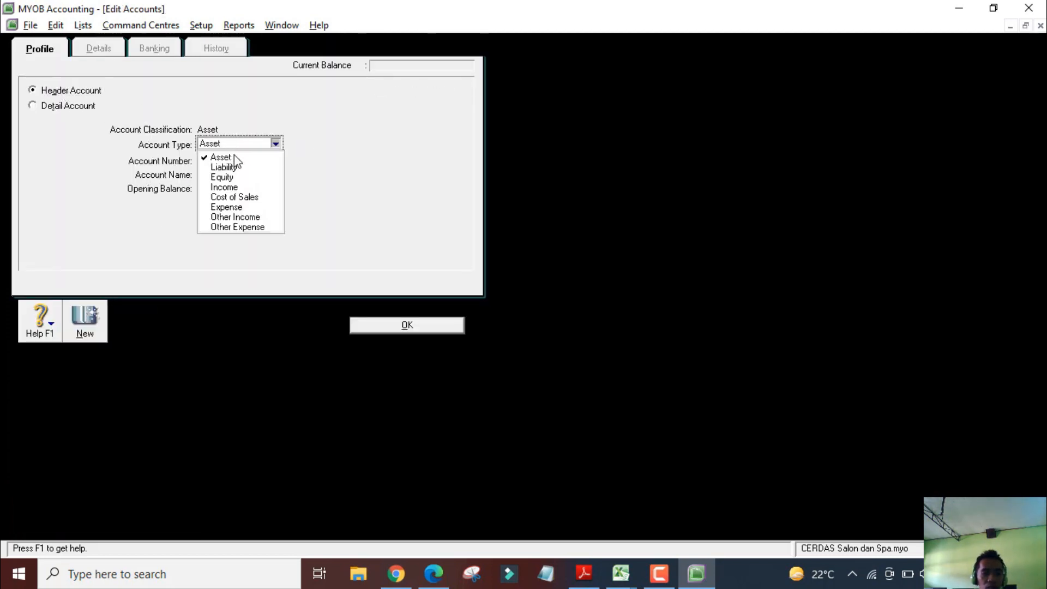
{"action": "left_click", "coordinate": [234, 158]}
Give the new header account number 1-1500 and the name Supplies as in the PDF, and save it
{"action": "left_click", "coordinate": [227, 160]}
{"action": "type", "text": "1500"}
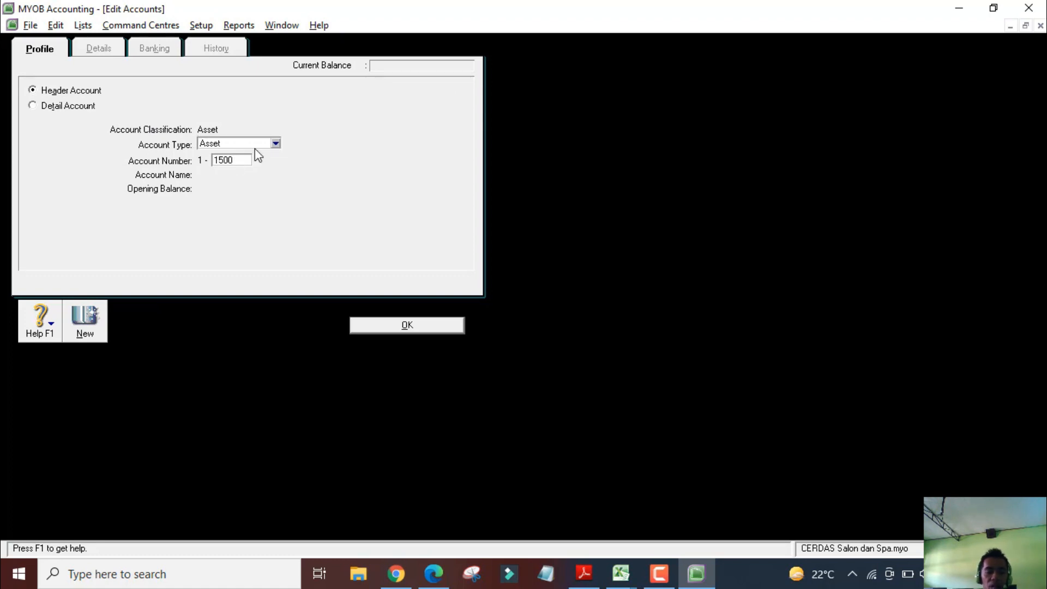
{"action": "key", "text": "Tab"}
{"action": "key", "text": "alt+Tab"}
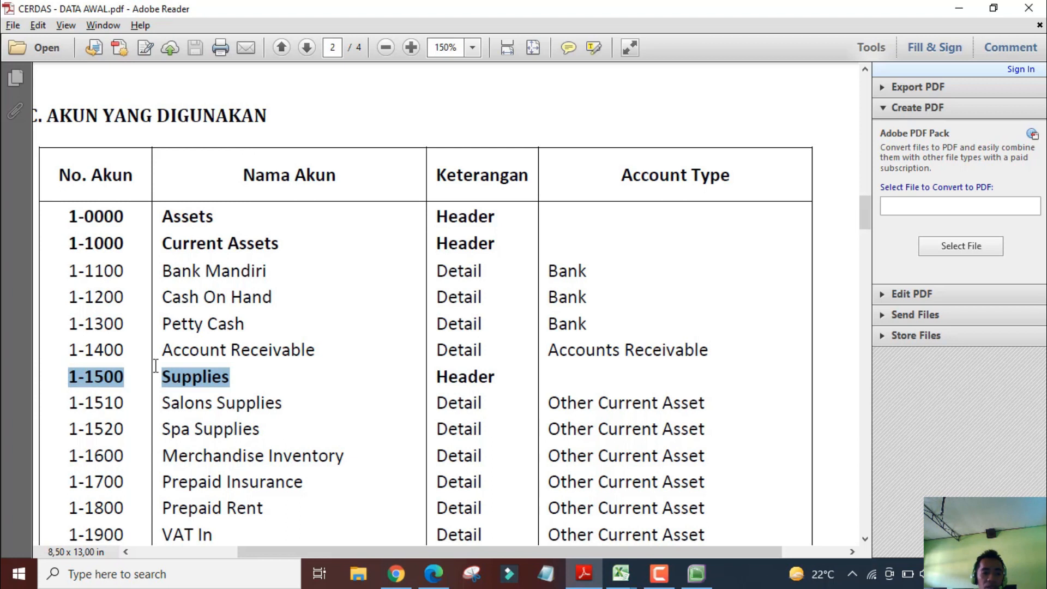
{"action": "key", "text": "alt+Tab"}
{"action": "type", "text": "Su"}
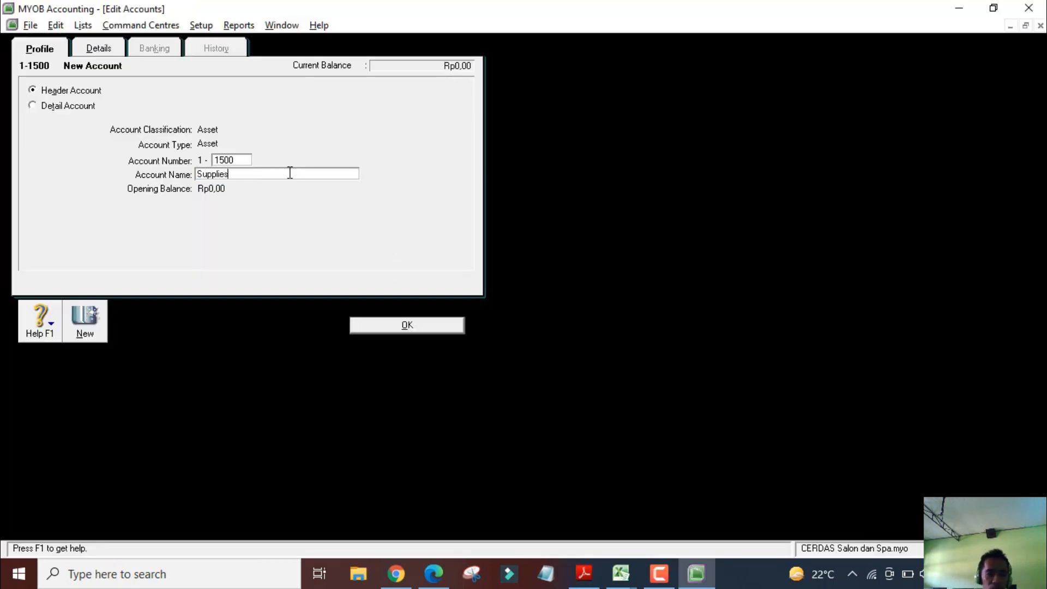
{"action": "left_click", "coordinate": [407, 325]}
Check Accounts Receivable in the MYOB list against the PDF's account table and start a new detail account
{"action": "left_click", "coordinate": [127, 139]}
{"action": "key", "text": "alt+Tab"}
{"action": "key", "text": "alt+Tab"}
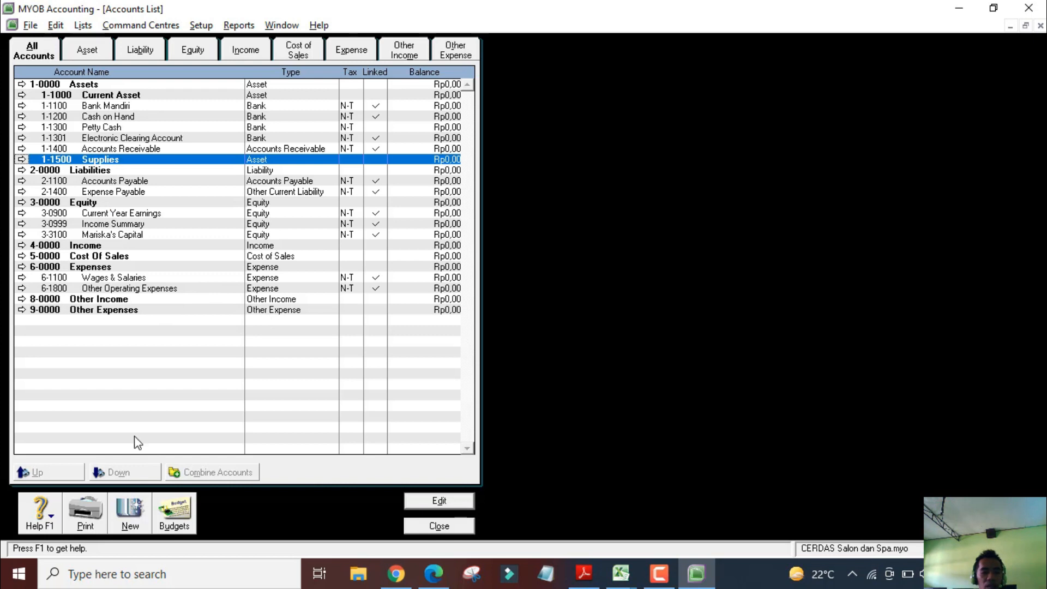
{"action": "left_click", "coordinate": [130, 146]}
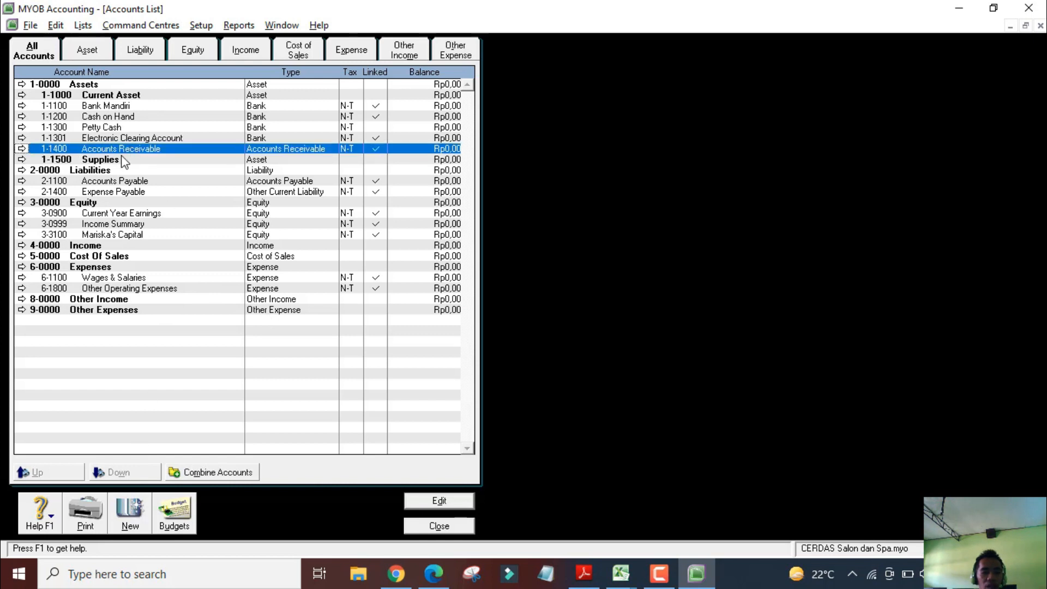
{"action": "left_click", "coordinate": [131, 512]}
Try Accounts Payable and Accounts Receivable as the type of the new account
{"action": "left_click", "coordinate": [209, 144]}
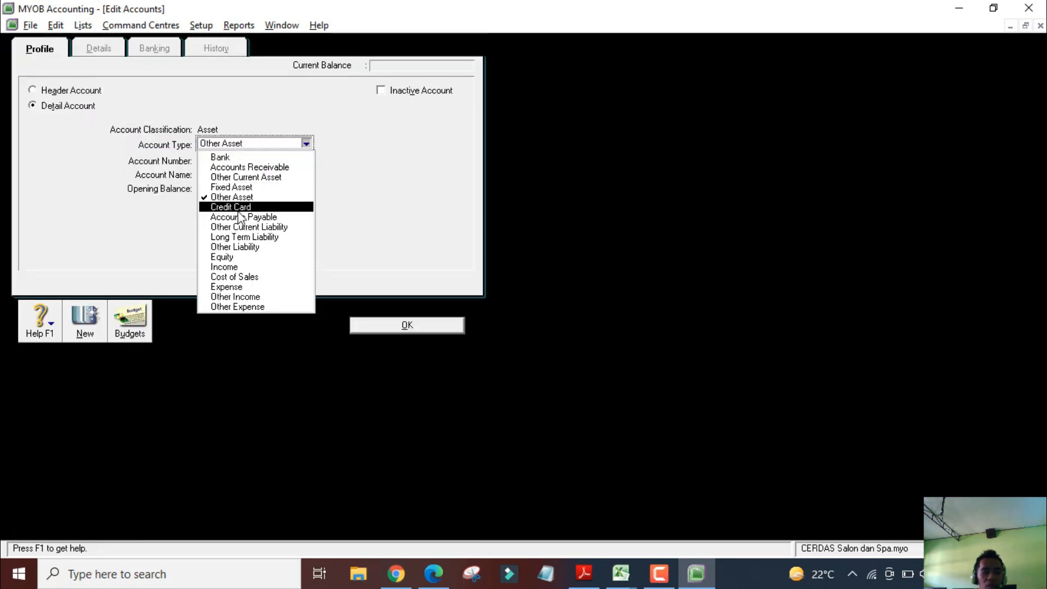
{"action": "left_click", "coordinate": [254, 217]}
{"action": "left_click", "coordinate": [237, 143]}
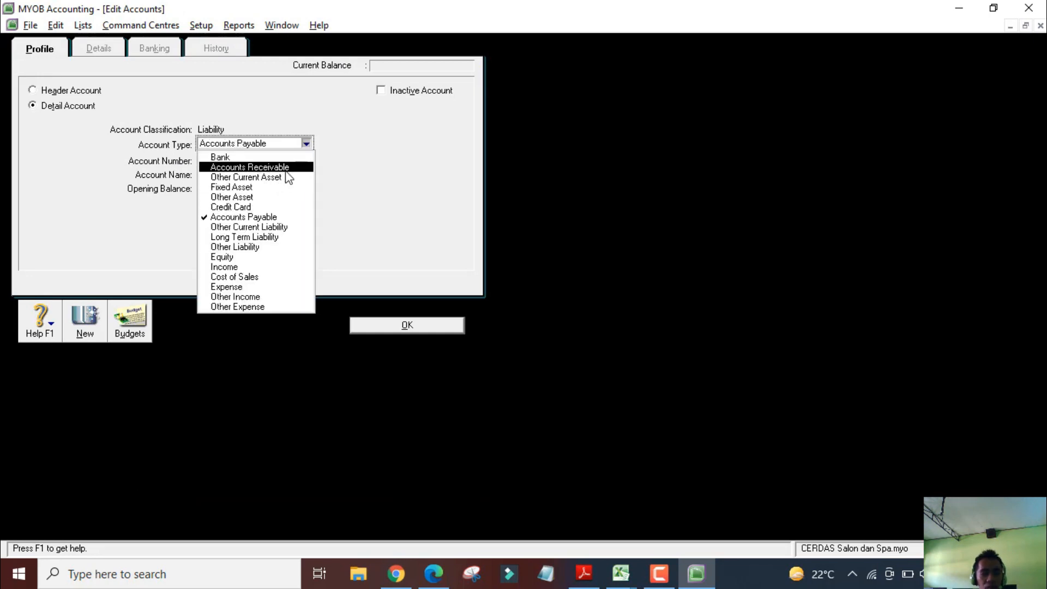
{"action": "left_click", "coordinate": [262, 168]}
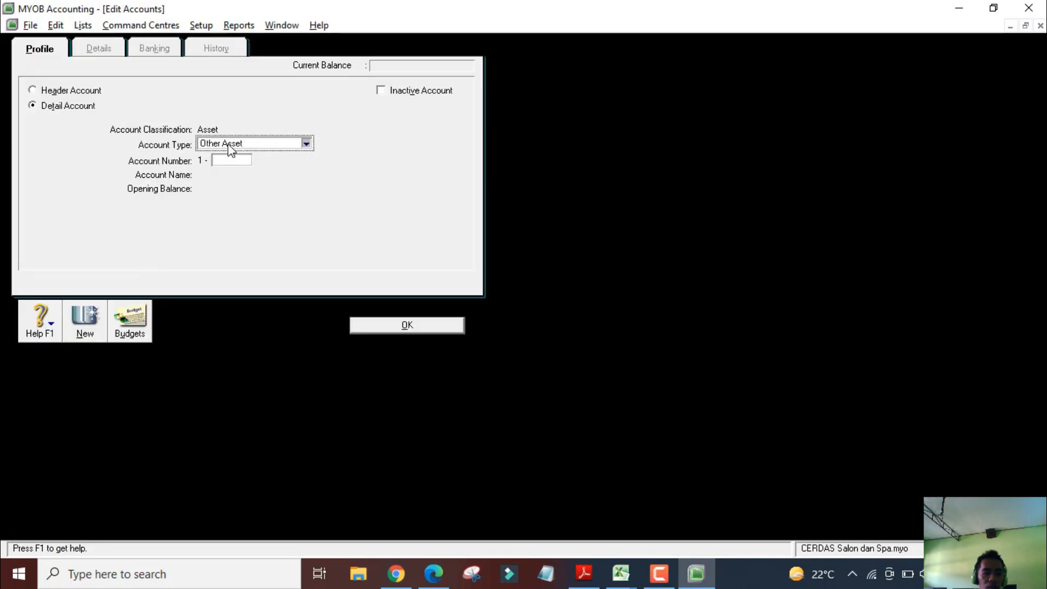
Set the new account's type to Other Current Asset, give it number 1-1510 and the name Salons Supplies, and save it
{"action": "left_click", "coordinate": [240, 145]}
{"action": "left_click", "coordinate": [235, 178]}
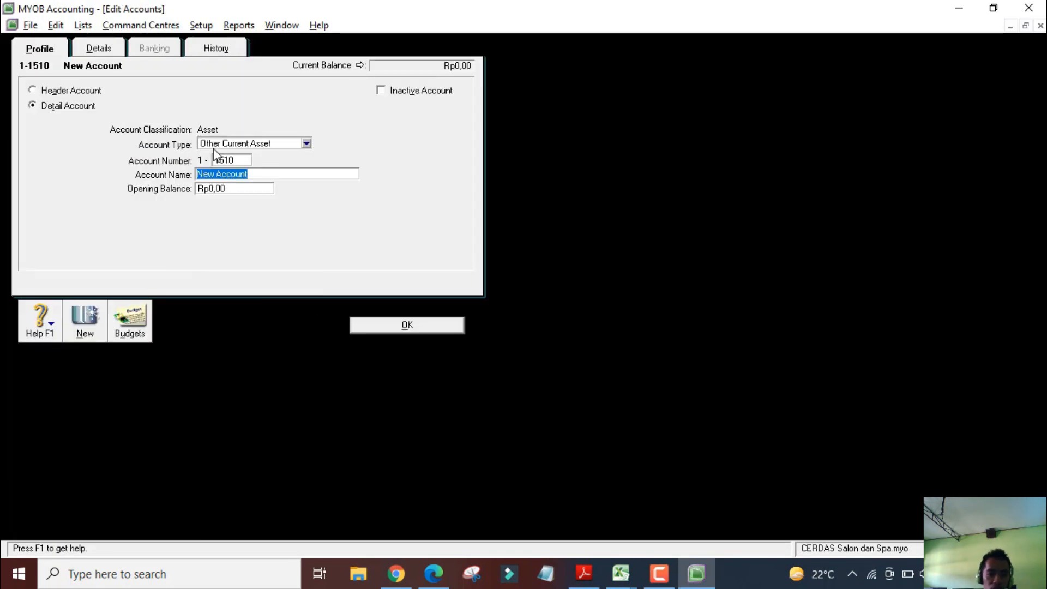
{"action": "key", "text": "alt+Tab"}
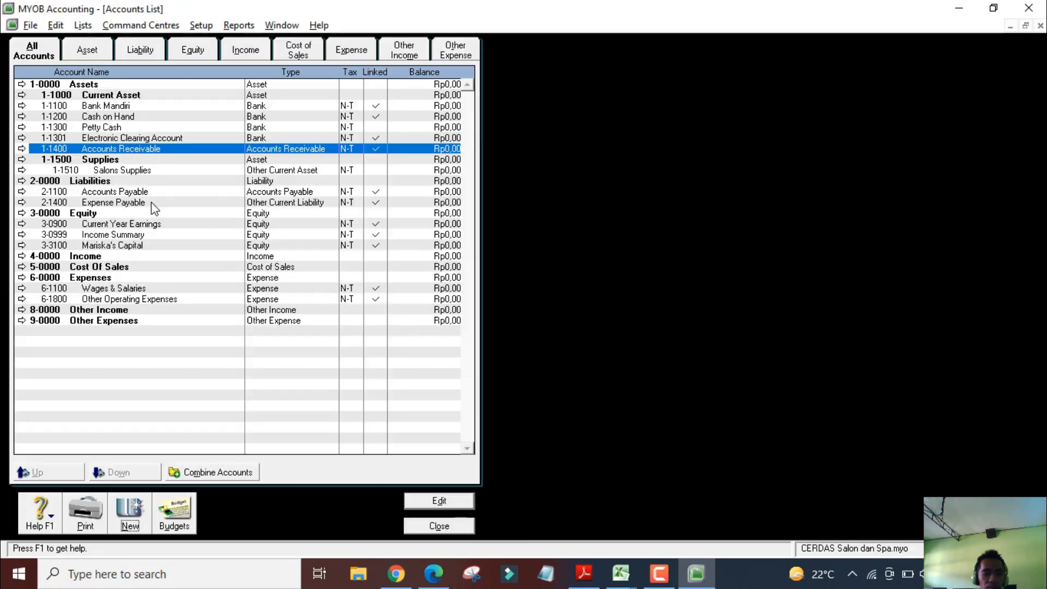
Create a detail account of type Other Current Asset numbered 1-1520 named Spa Supplies, and save it
{"action": "left_click", "coordinate": [149, 170]}
{"action": "left_click", "coordinate": [130, 515]}
{"action": "left_click", "coordinate": [306, 144]}
{"action": "left_click", "coordinate": [240, 177]}
{"action": "type", "text": "1520"}
{"action": "key", "text": "Tab"}
{"action": "type", "text": "Sp"}
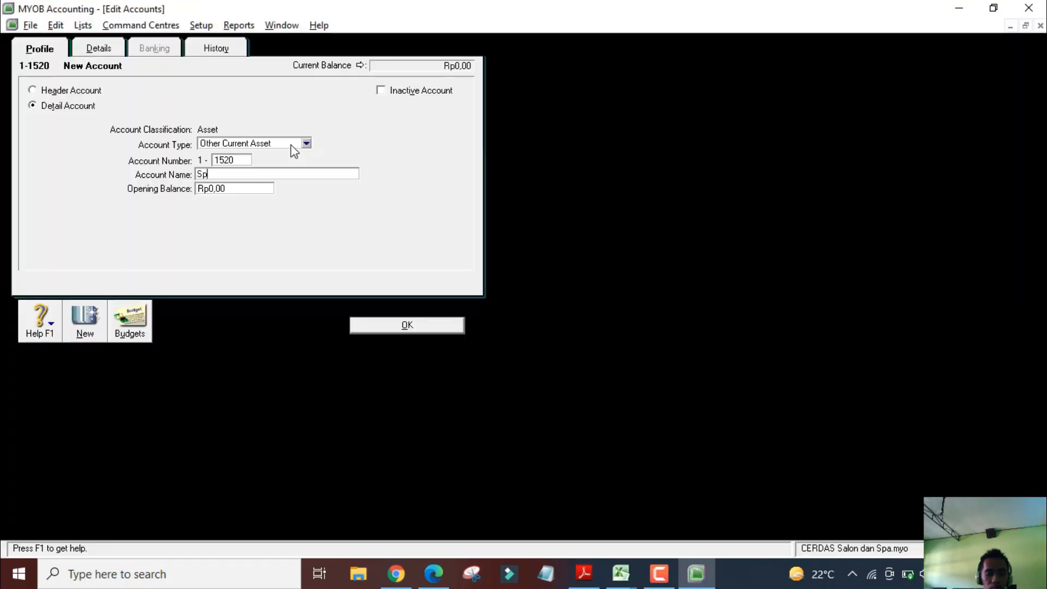
{"action": "type", "text": "a Supplies"}
{"action": "left_click", "coordinate": [365, 324]}
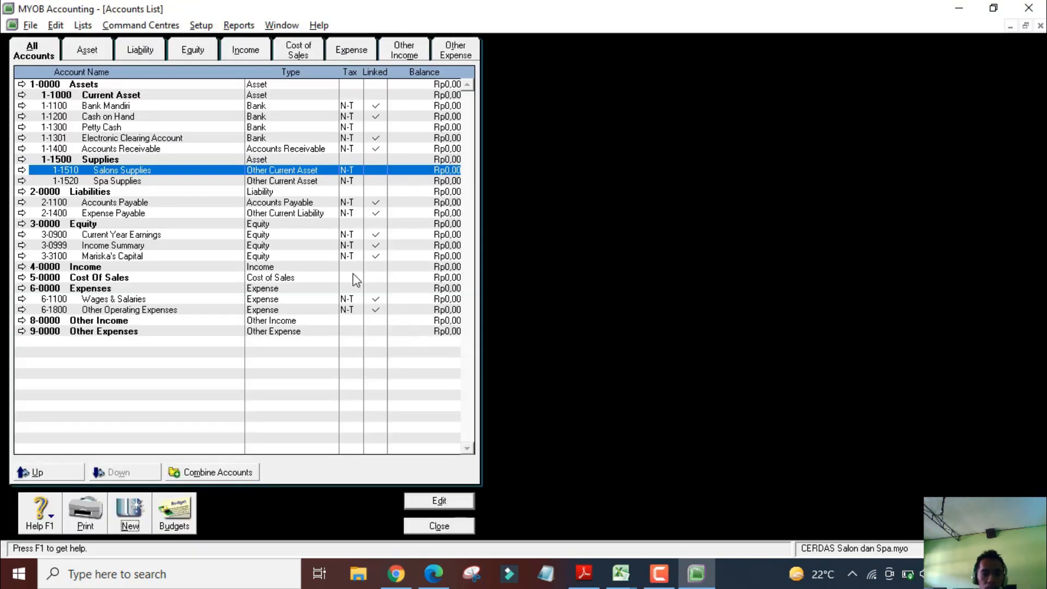
Try to create another Other Current Asset account with Spa Supplies' number 1-1520, and close the form
{"action": "left_click", "coordinate": [215, 182]}
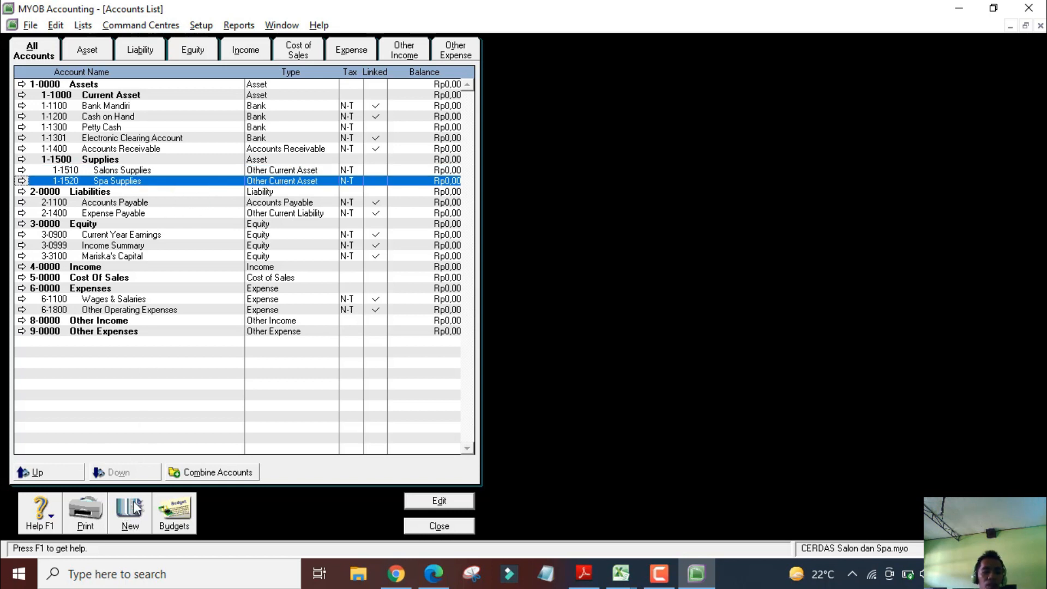
{"action": "left_click", "coordinate": [141, 527]}
{"action": "left_click", "coordinate": [247, 145]}
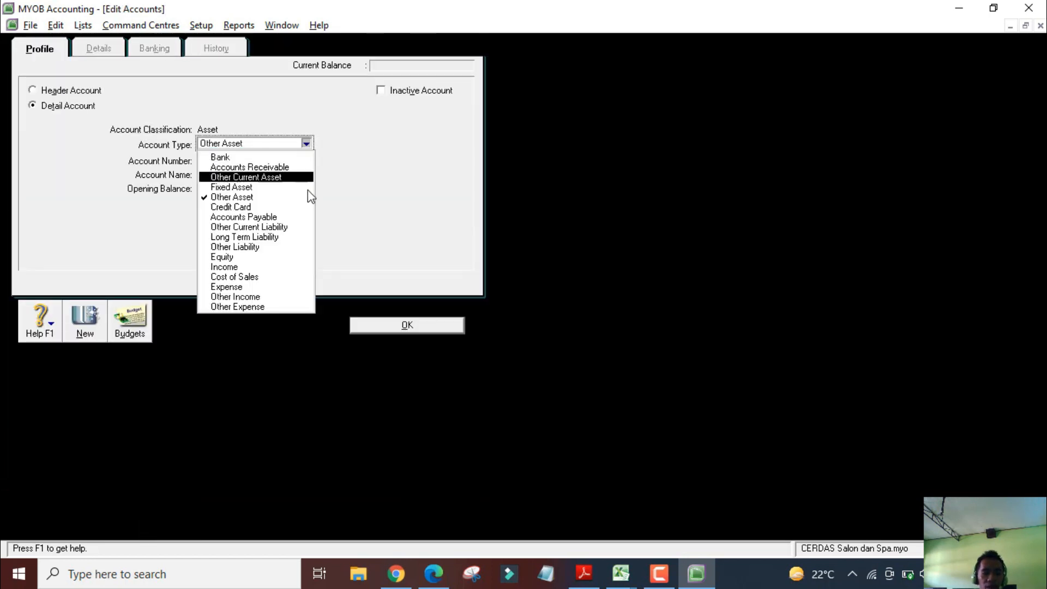
{"action": "left_click", "coordinate": [245, 176]}
{"action": "left_click", "coordinate": [239, 161]}
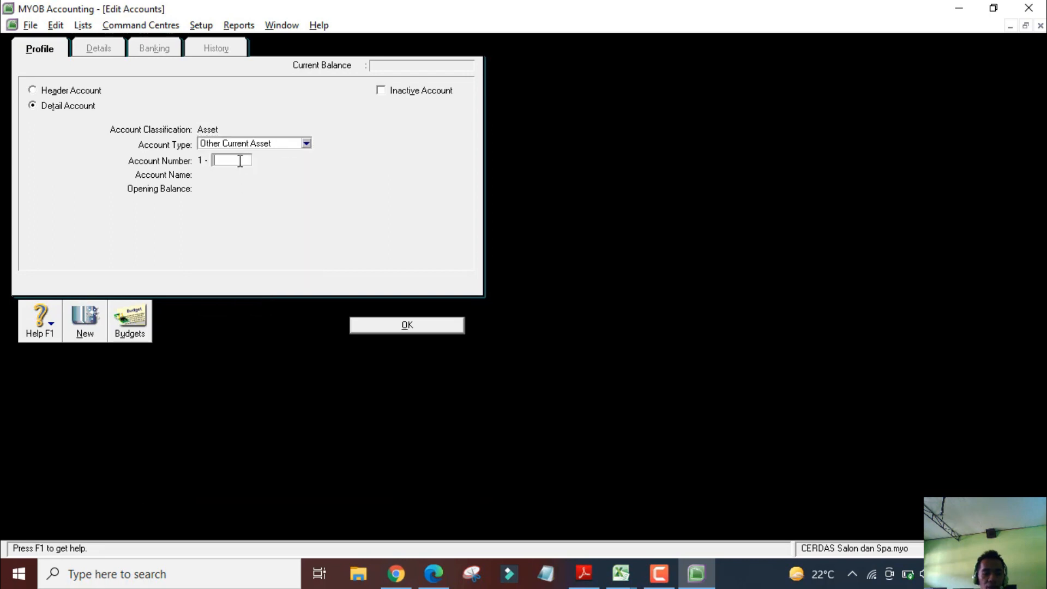
{"action": "type", "text": "1520"}
{"action": "key", "text": "Tab"}
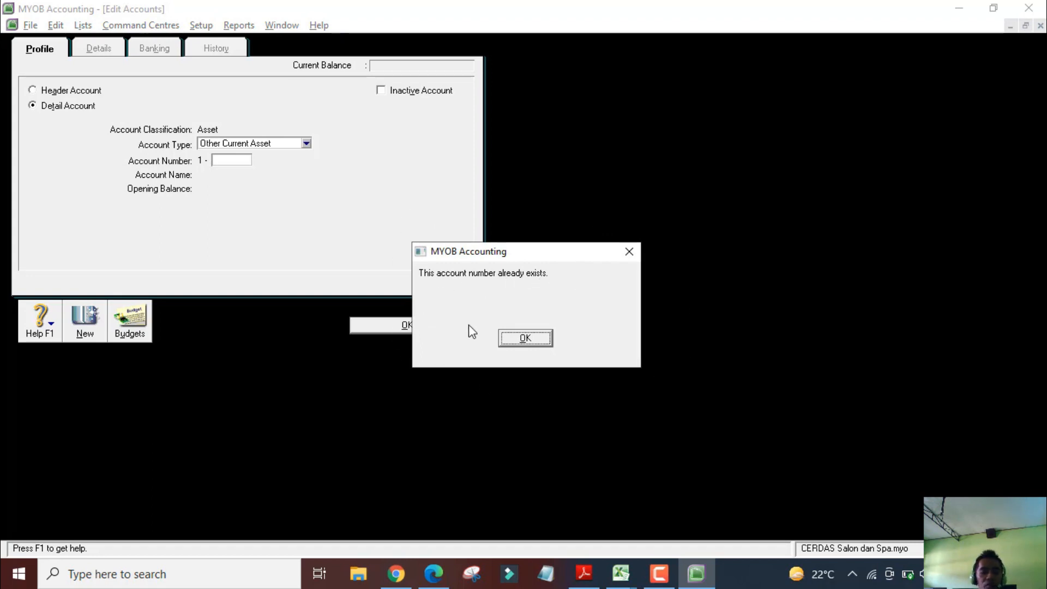
{"action": "left_click", "coordinate": [630, 248]}
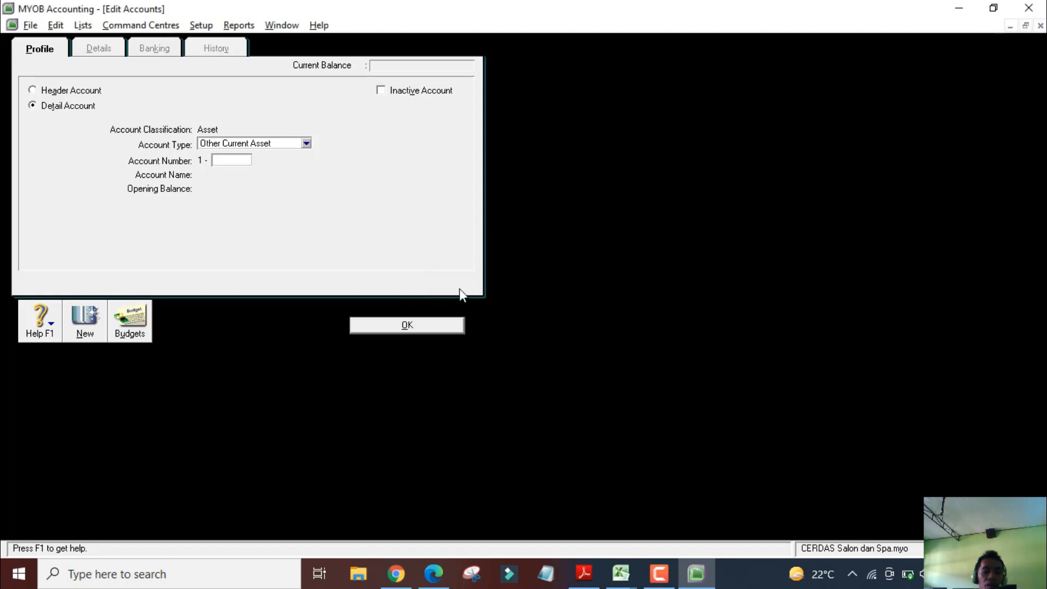
{"action": "left_click", "coordinate": [1041, 27]}
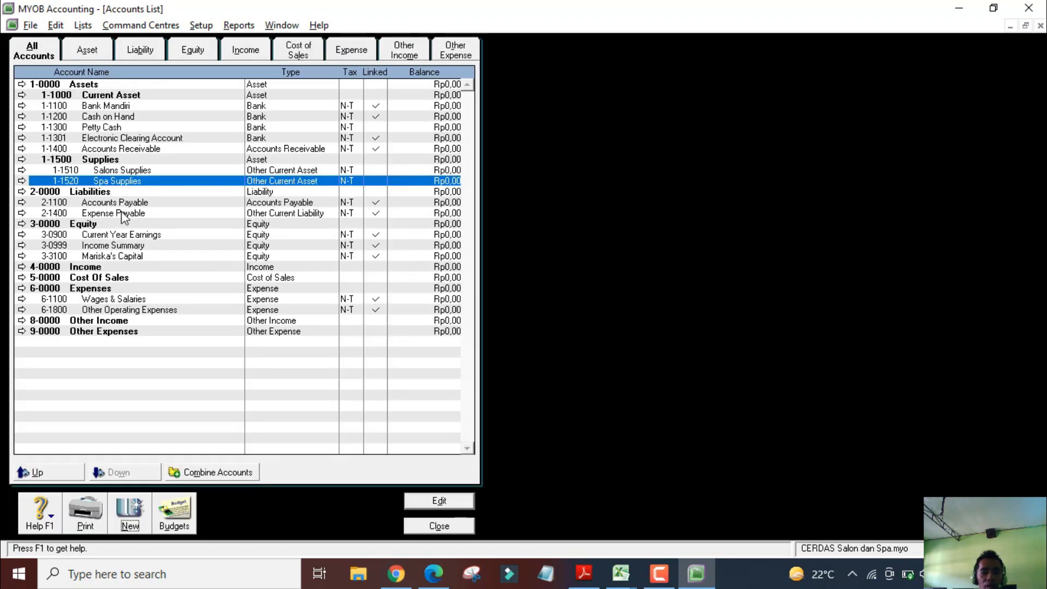
Create a new detail account of type Other Current Asset for the PDF's 1-1600 Merchandise Inventory row, entering its number and name
{"action": "left_click", "coordinate": [131, 515]}
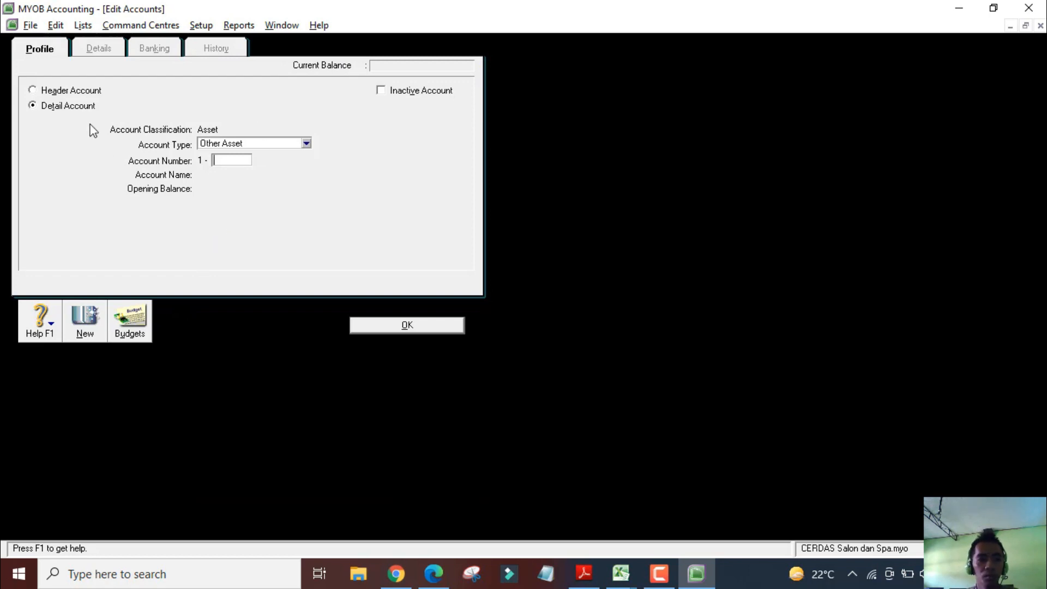
{"action": "left_click", "coordinate": [232, 145]}
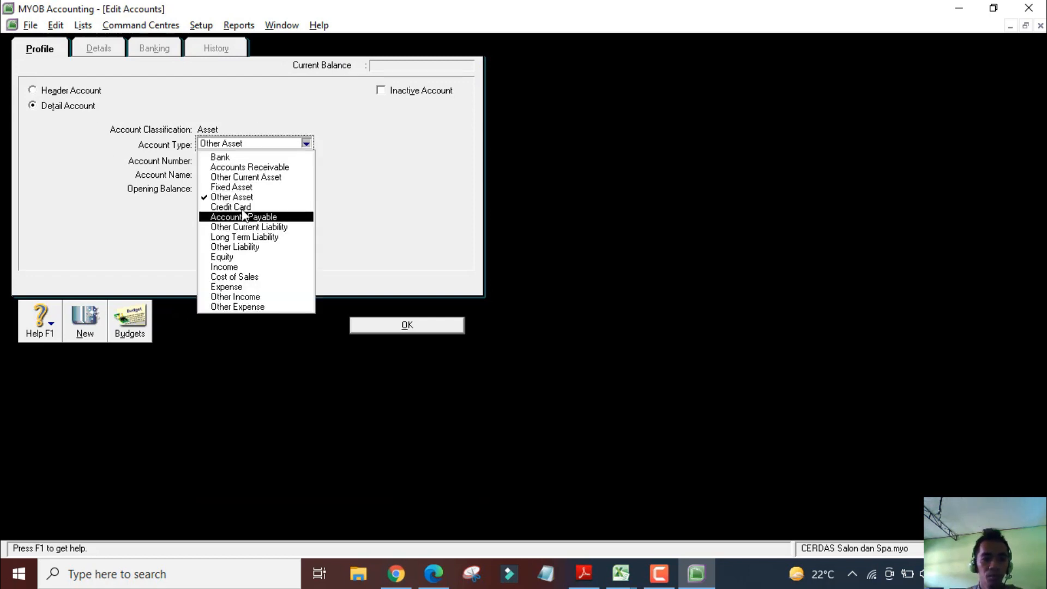
{"action": "left_click", "coordinate": [245, 177]}
{"action": "left_click", "coordinate": [226, 159]}
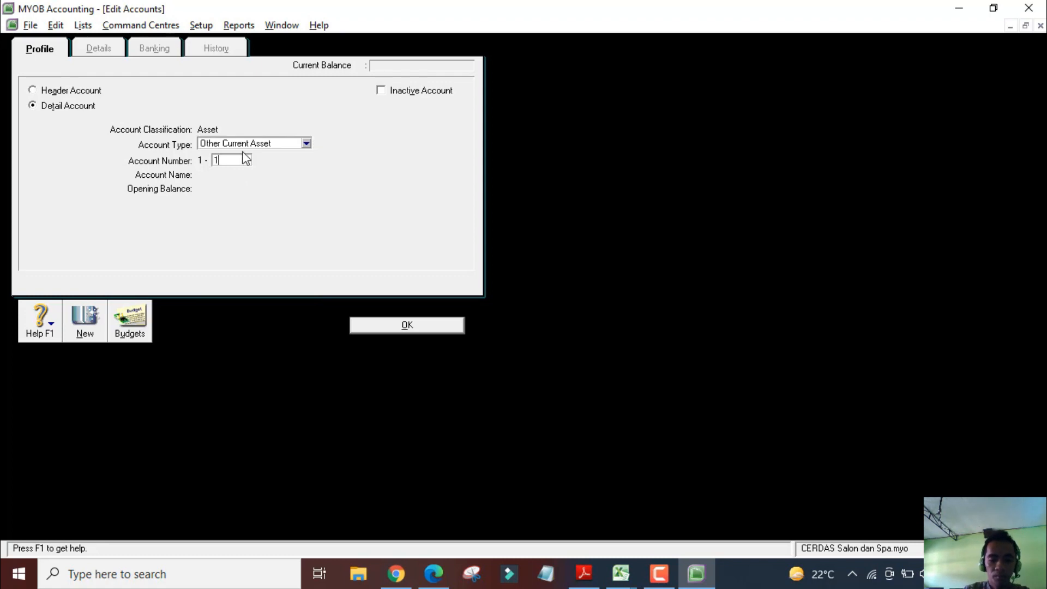
{"action": "key", "text": "Tab"}
{"action": "type", "text": "M"}
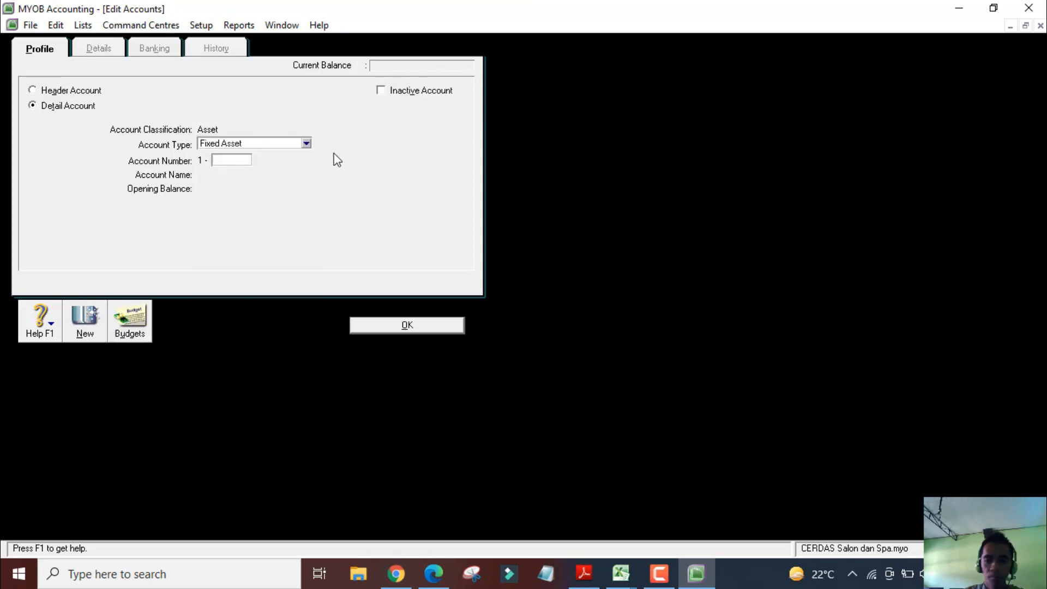
Enter the numbers and names of the new Fixed Asset accounts: 1-2100 Equipment at Cost and 1-2200 Equipment Accumulation Dep
{"action": "type", "text": "2200"}
{"action": "key", "text": "Tab"}
{"action": "type", "text": "Equi"}
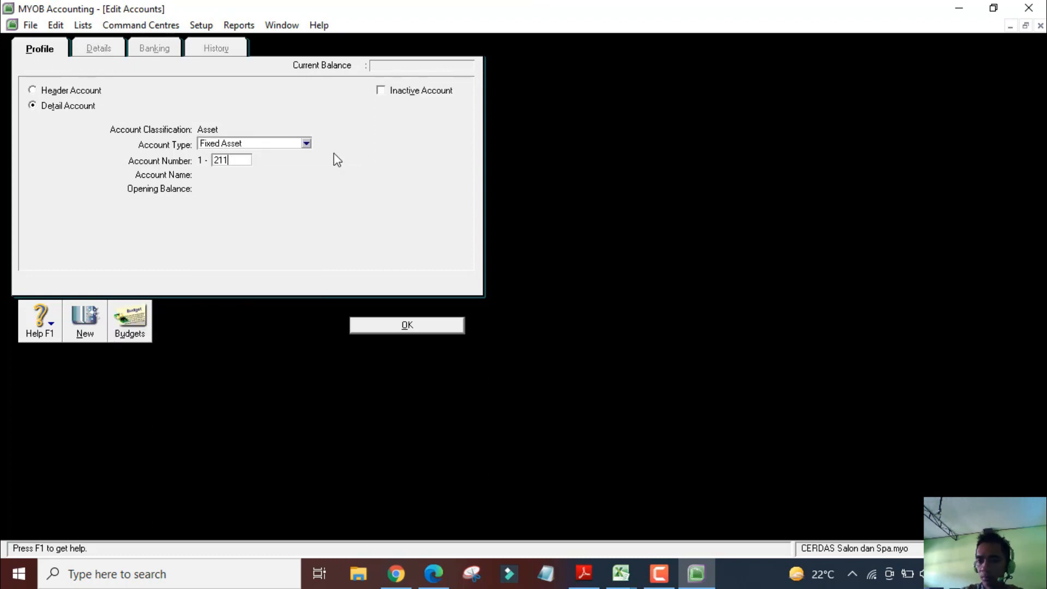
{"action": "type", "text": "0"}
{"action": "key", "text": "Tab"}
{"action": "type", "text": "Equipment Accumulated Dep"}
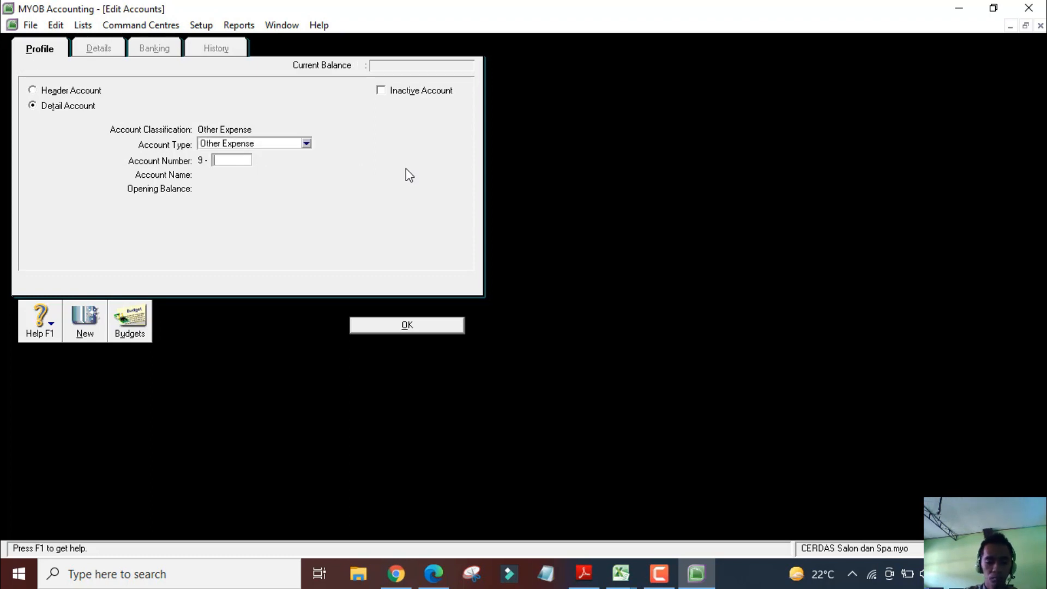
Give the new Other Expense account number 9-3000 and the name Late Fee Paid, and save it
{"action": "type", "text": "3000"}
{"action": "key", "text": "Tab"}
{"action": "type", "text": "Late Fee P"}
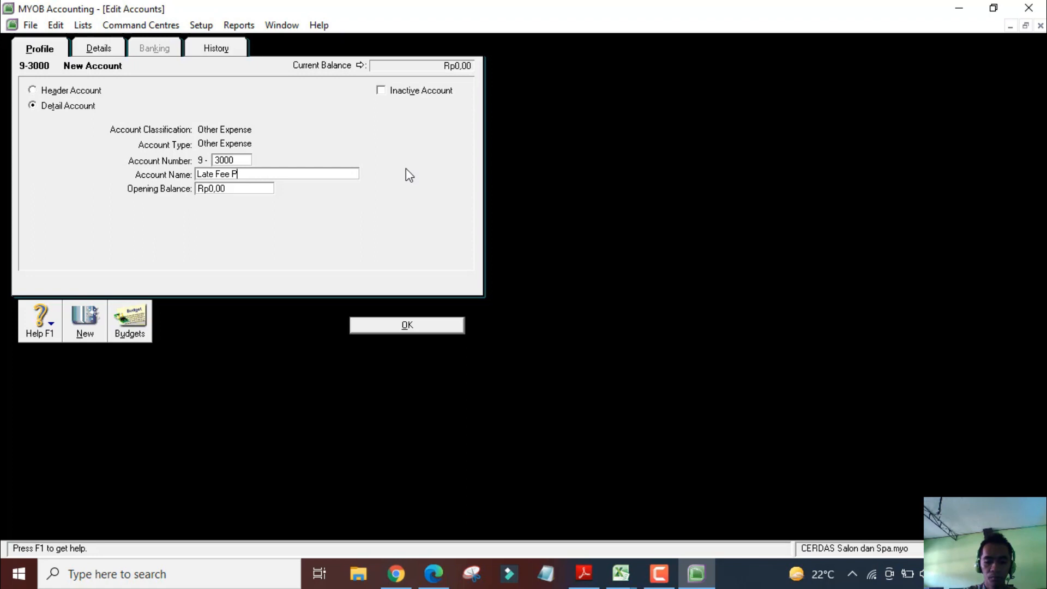
{"action": "type", "text": "aid"}
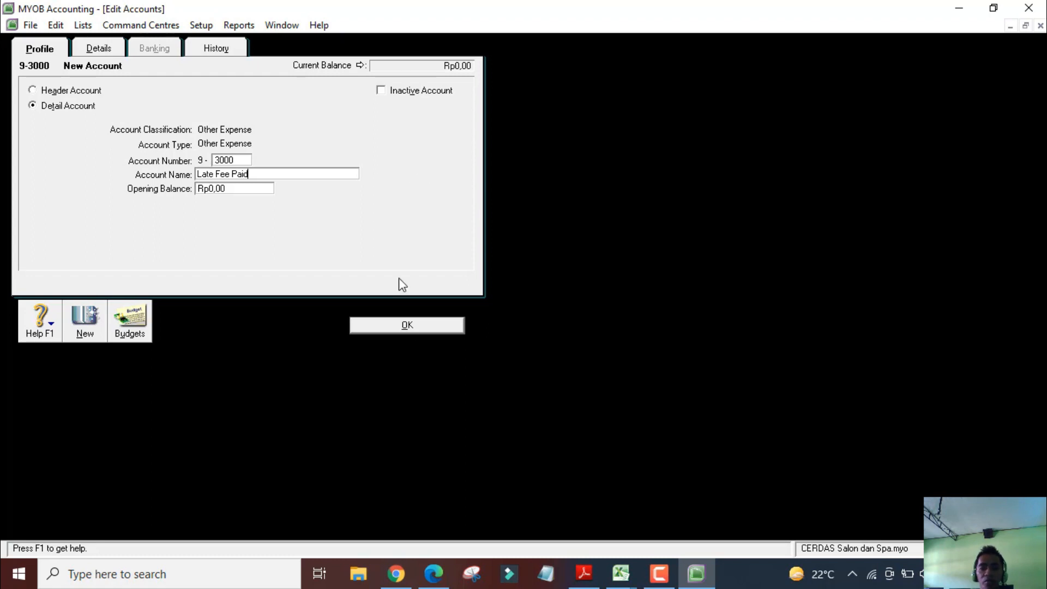
{"action": "left_click", "coordinate": [411, 323]}
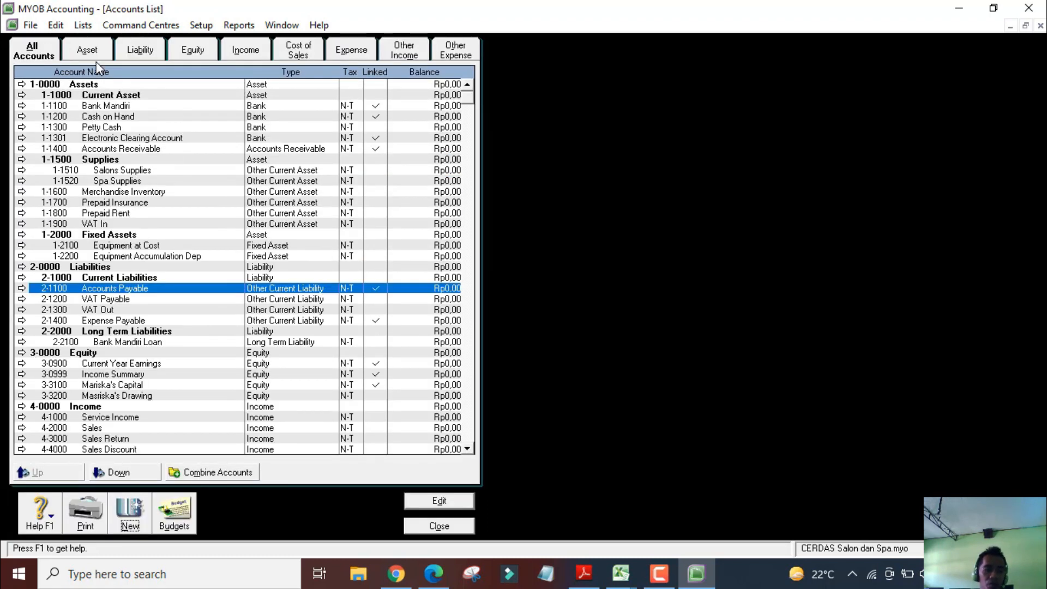
Review the created accounts category by category, from Asset through Other Expense
{"action": "left_click", "coordinate": [93, 57]}
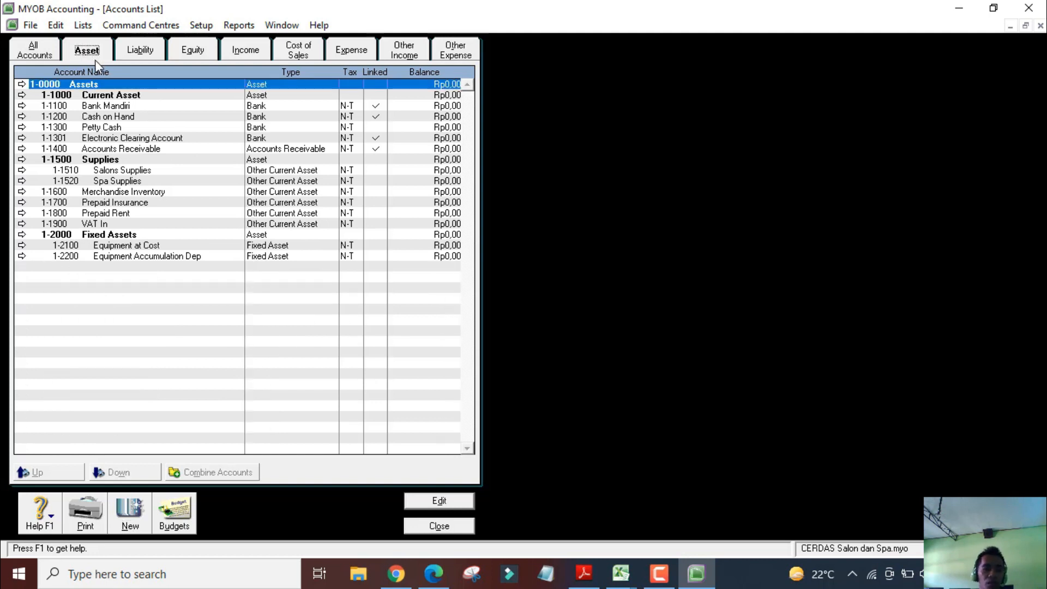
{"action": "left_click", "coordinate": [144, 53]}
{"action": "left_click", "coordinate": [191, 56]}
{"action": "left_click", "coordinate": [235, 52]}
{"action": "left_click", "coordinate": [288, 57]}
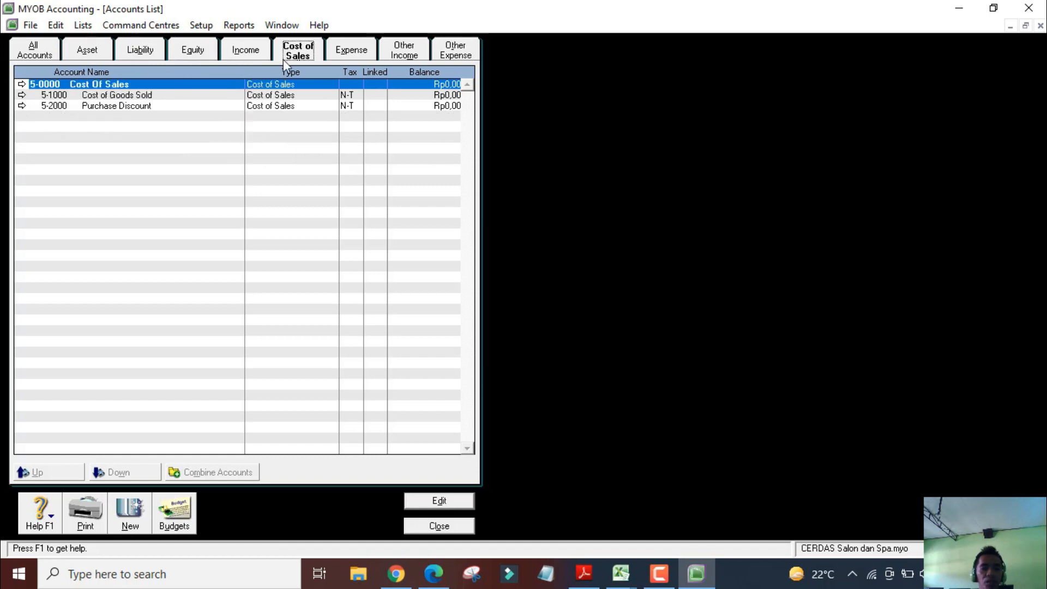
{"action": "left_click", "coordinate": [355, 60]}
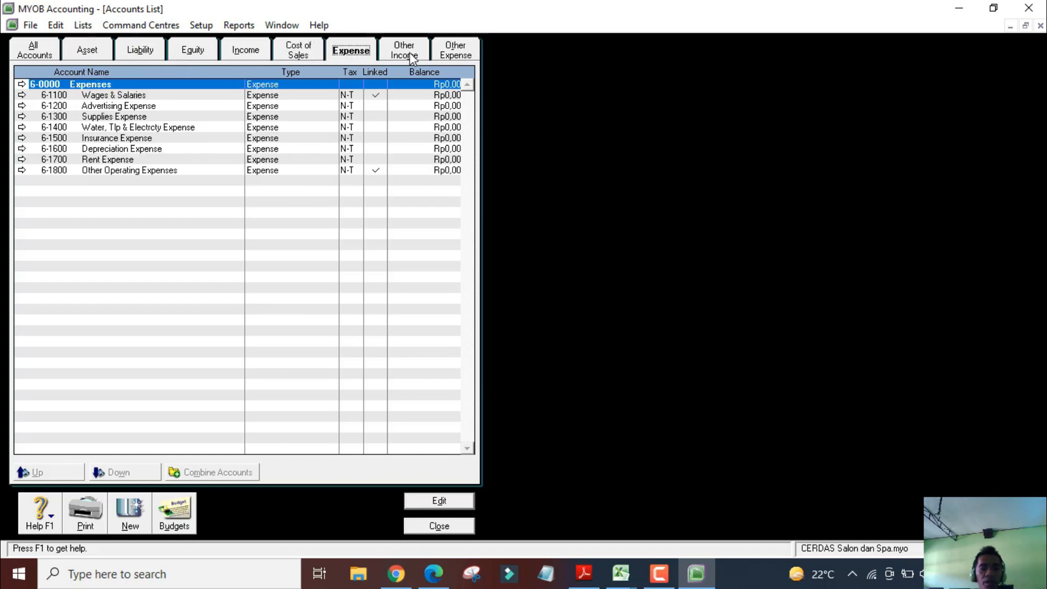
{"action": "left_click", "coordinate": [411, 55]}
{"action": "left_click", "coordinate": [439, 54]}
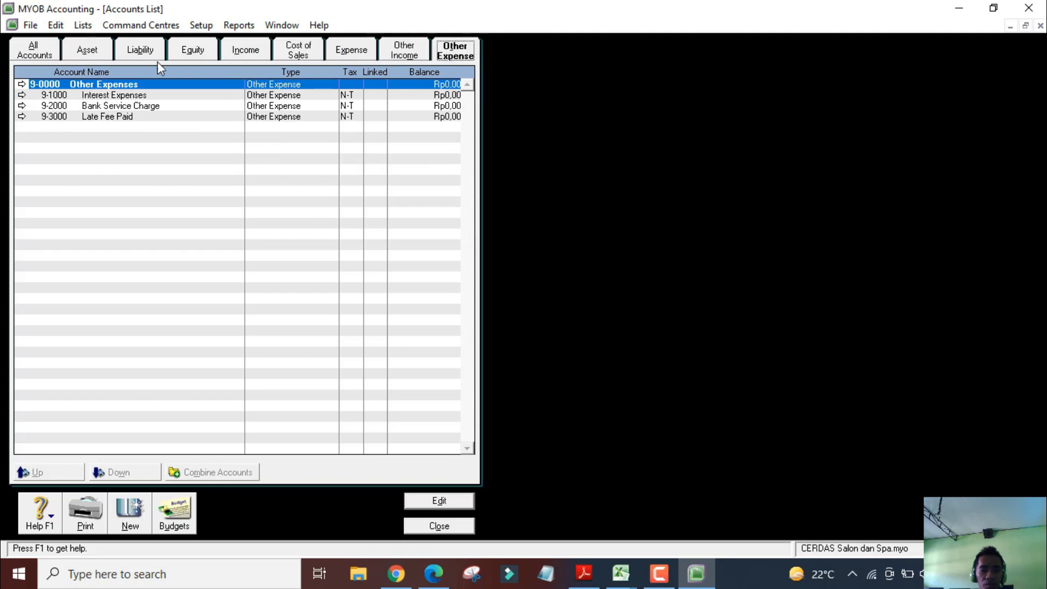
Move the asset account Bank Mandiri down one level beneath the Current Asset header
{"action": "left_click", "coordinate": [80, 53]}
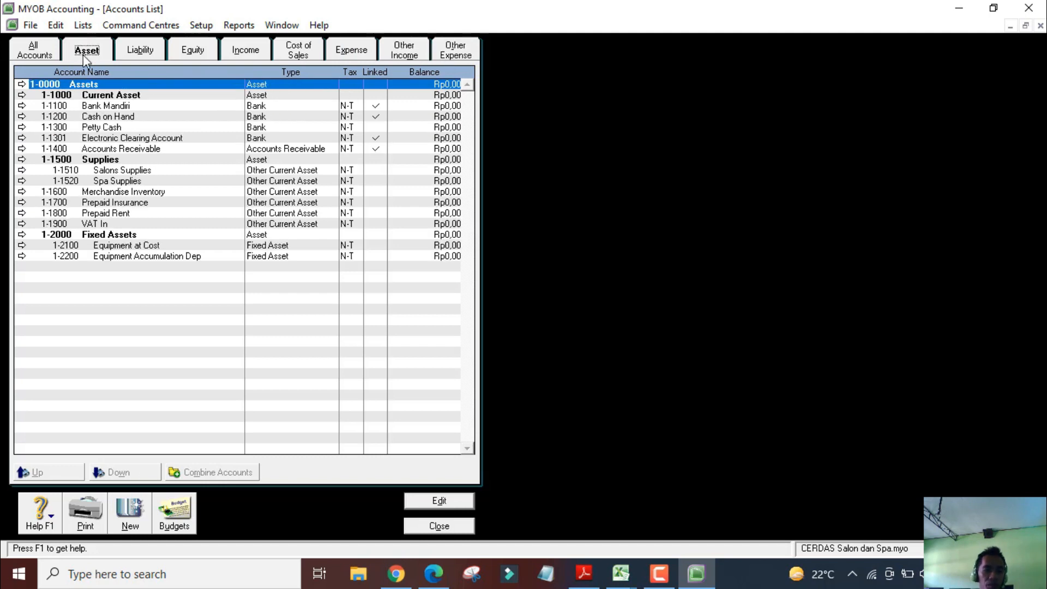
{"action": "left_click", "coordinate": [102, 106]}
{"action": "left_click", "coordinate": [104, 96]}
{"action": "left_click", "coordinate": [107, 108]}
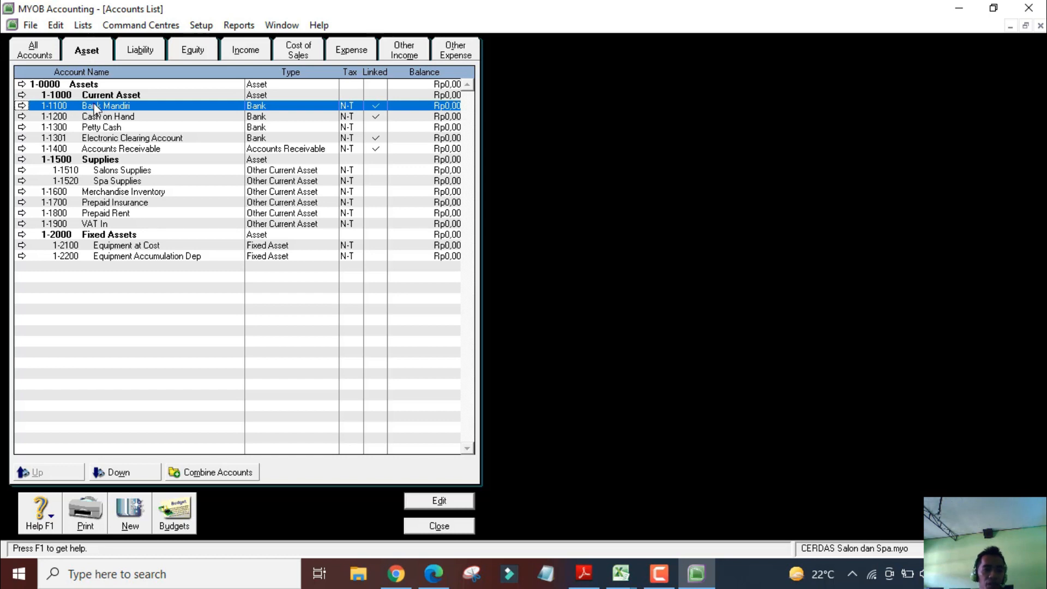
{"action": "left_click", "coordinate": [121, 117]}
{"action": "left_click", "coordinate": [120, 96]}
{"action": "left_click", "coordinate": [120, 106]}
{"action": "left_click", "coordinate": [127, 474]}
Move Cash on Hand, Petty Cash, Electronic Clearing Account, Accounts Receivable and Supplies down one level under Current Asset
{"action": "left_click", "coordinate": [121, 118]}
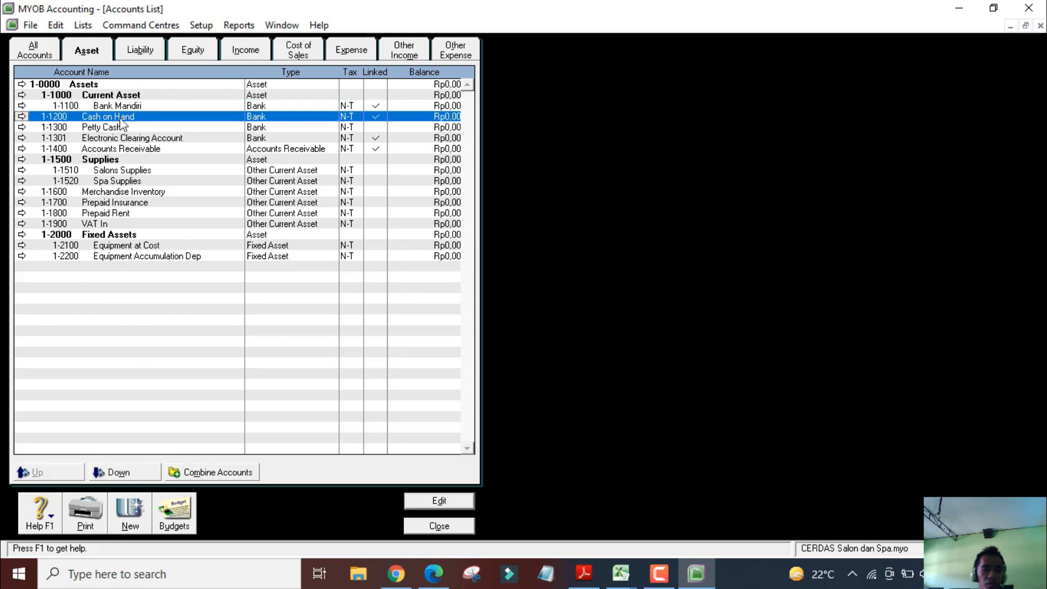
{"action": "left_click", "coordinate": [121, 473]}
{"action": "left_click", "coordinate": [118, 132]}
{"action": "left_click", "coordinate": [124, 474]}
{"action": "left_click", "coordinate": [120, 138]}
{"action": "left_click", "coordinate": [122, 474]}
{"action": "left_click", "coordinate": [120, 149]}
{"action": "left_click", "coordinate": [122, 474]}
{"action": "left_click", "coordinate": [112, 160]}
{"action": "left_click", "coordinate": [121, 473]}
Move the liabilities Accounts Payable, VAT Payable, VAT Out and Expense Payable down one level under Current Liabilities
{"action": "left_click", "coordinate": [143, 51]}
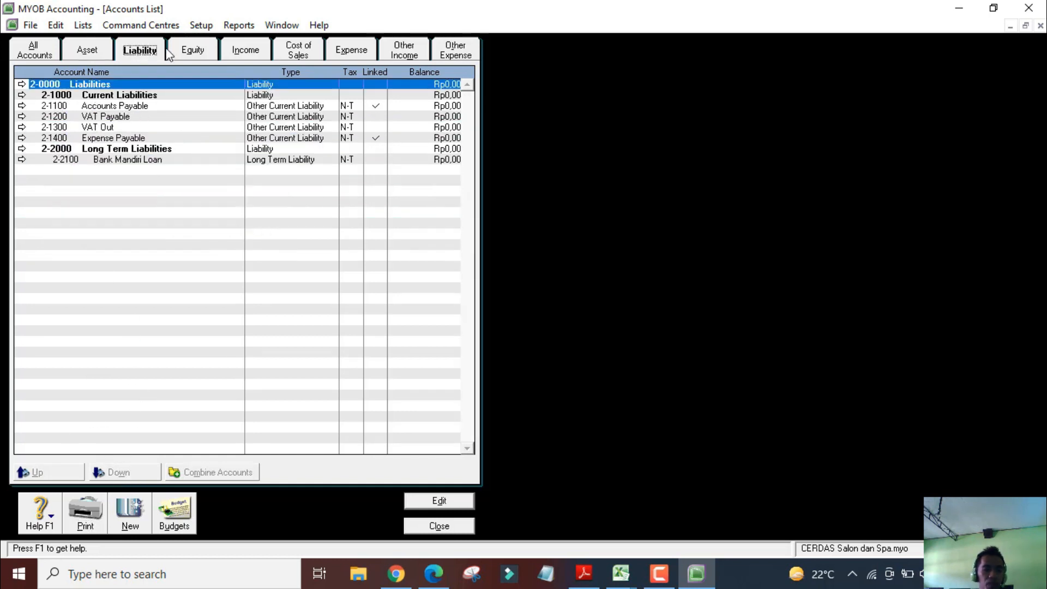
{"action": "left_click", "coordinate": [120, 105]}
{"action": "left_click", "coordinate": [125, 474]}
{"action": "left_click", "coordinate": [120, 116]}
{"action": "left_click", "coordinate": [133, 472]}
{"action": "left_click", "coordinate": [104, 127]}
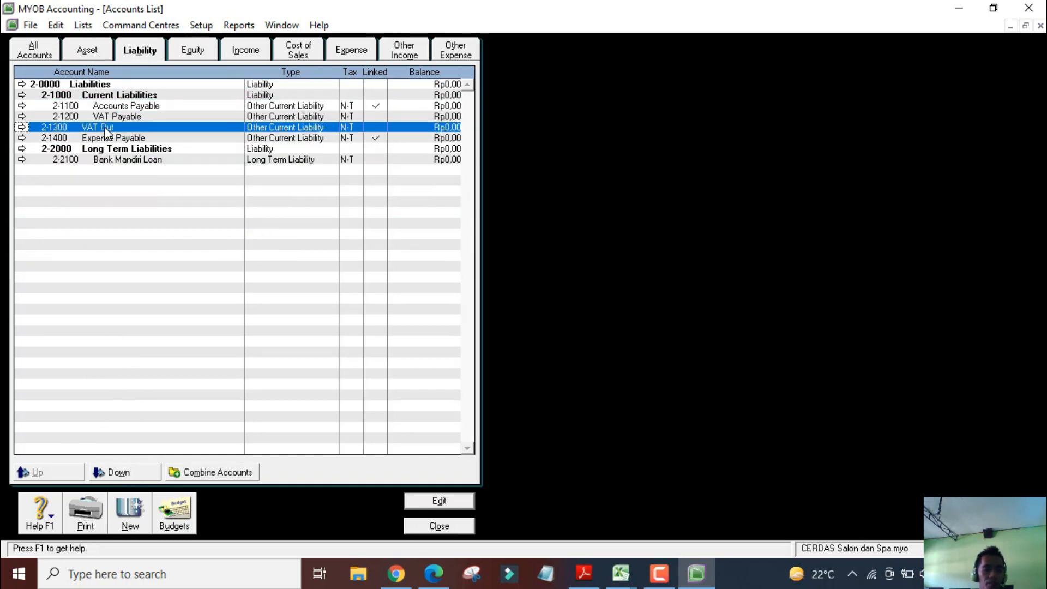
{"action": "left_click", "coordinate": [112, 474]}
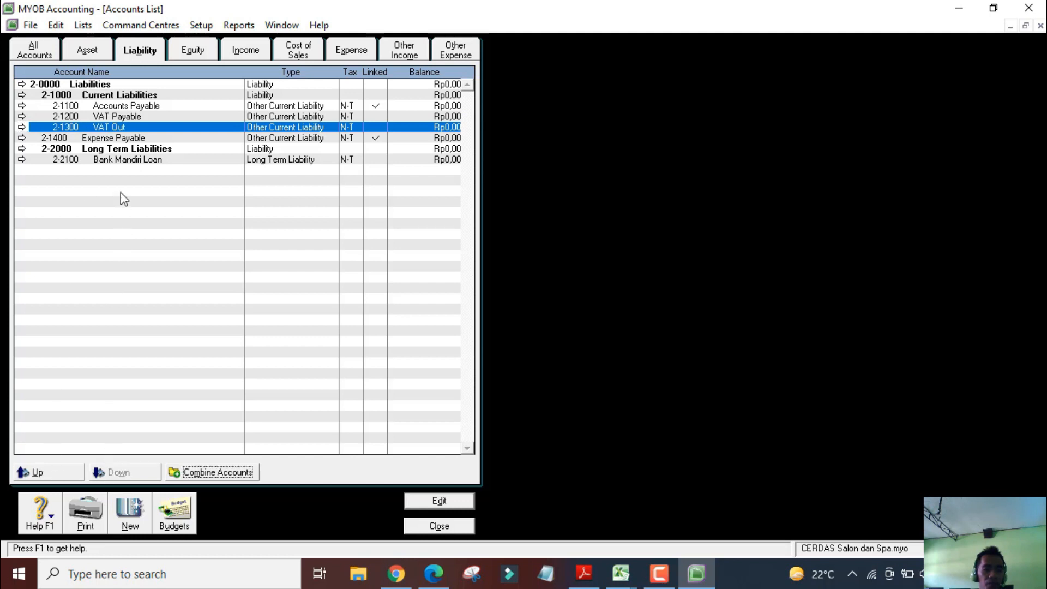
{"action": "left_click", "coordinate": [111, 140]}
{"action": "left_click", "coordinate": [136, 472]}
Check the hierarchy of the Equity, Income, Cost of Sales, Expense, Other Income and Other Expense accounts, and close the accounts list
{"action": "left_click", "coordinate": [192, 51]}
{"action": "left_click", "coordinate": [245, 52]}
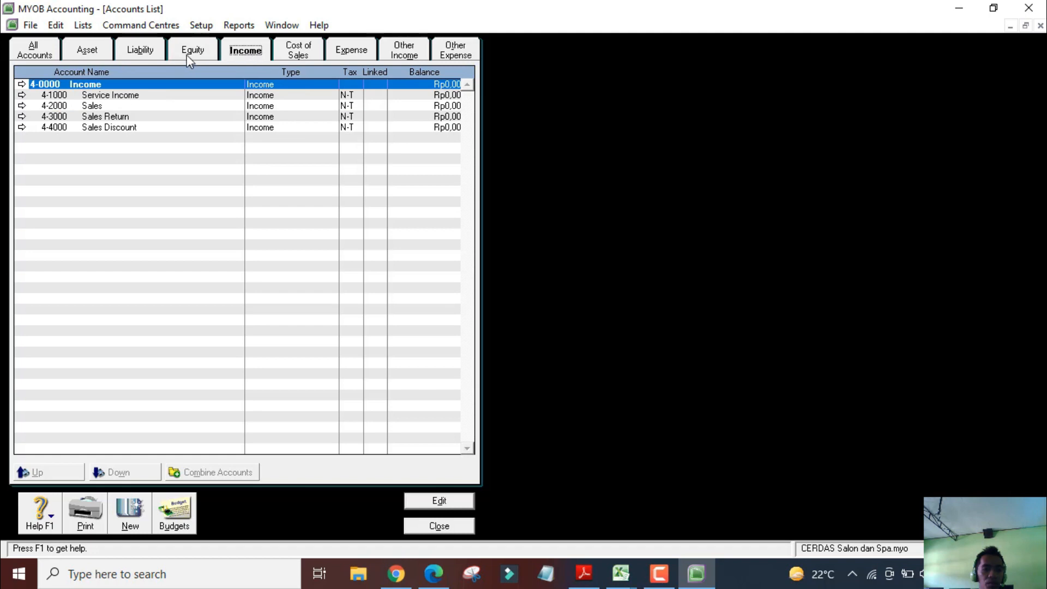
{"action": "left_click", "coordinate": [185, 53]}
{"action": "left_click", "coordinate": [249, 51]}
{"action": "left_click", "coordinate": [298, 50]}
{"action": "left_click", "coordinate": [365, 51]}
{"action": "left_click", "coordinate": [404, 50]}
{"action": "left_click", "coordinate": [455, 51]}
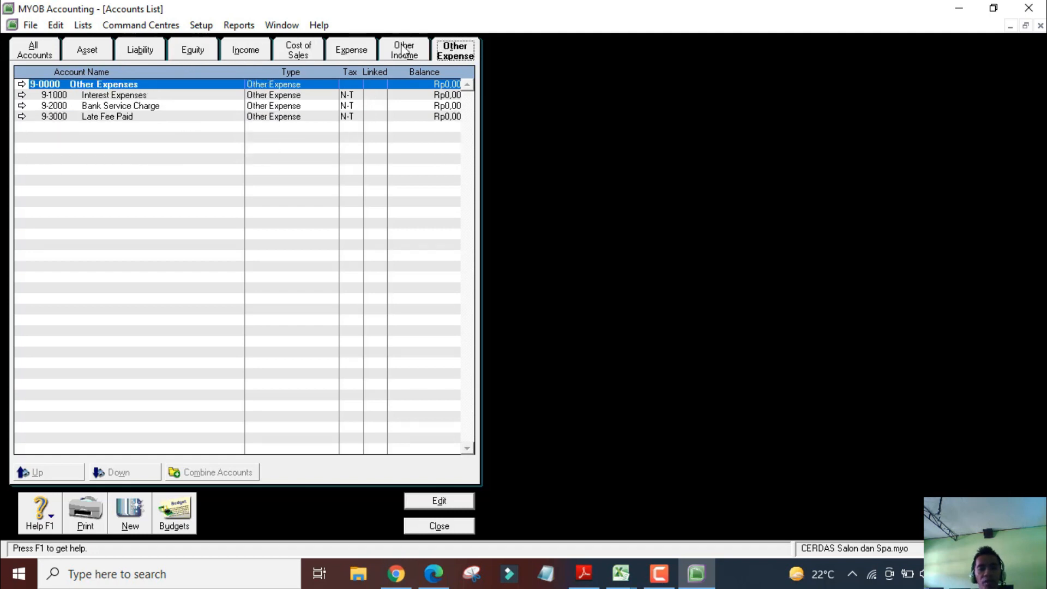
{"action": "left_click", "coordinate": [428, 525]}
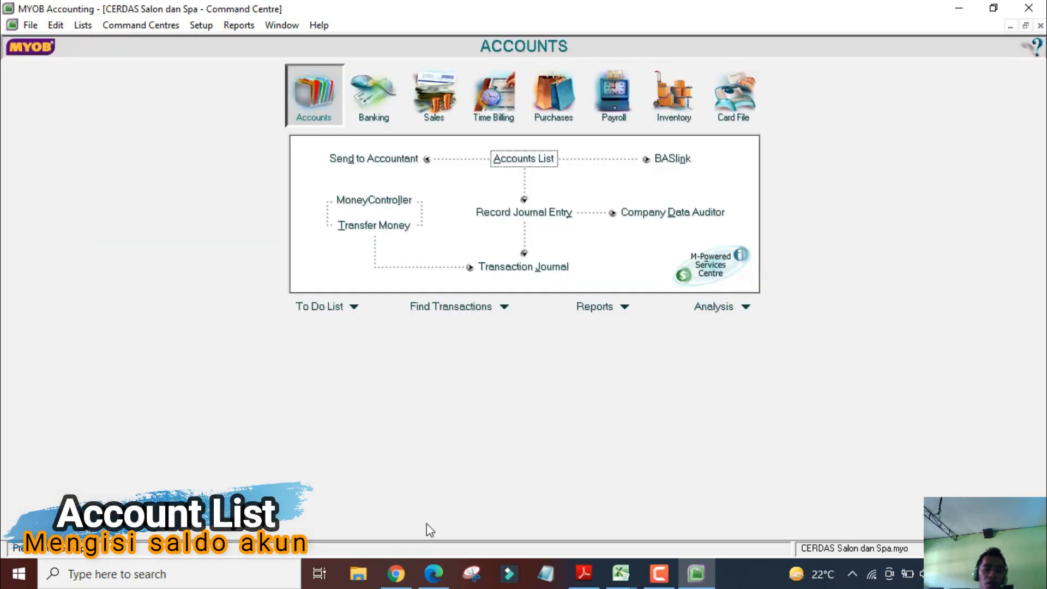
Open the account opening balances setup, and in the PDF highlight the balance rows from 1-1100 to 1-2200
{"action": "left_click", "coordinate": [205, 26]}
{"action": "mouse_move", "coordinate": [232, 62]}
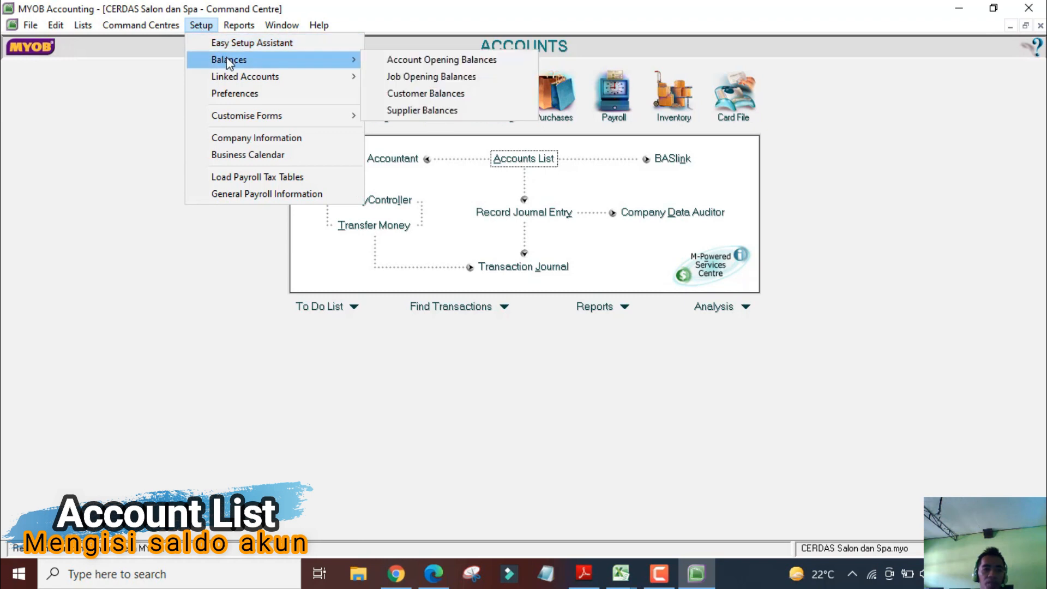
{"action": "left_click", "coordinate": [400, 61]}
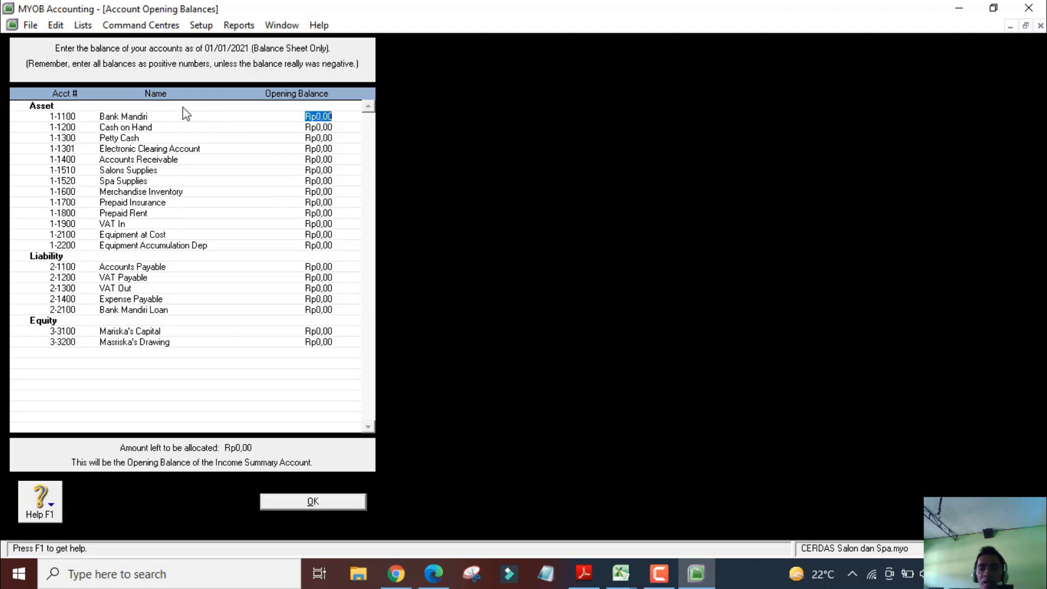
{"action": "key", "text": "alt+Tab"}
{"action": "left_click_drag", "start_coordinate": [70, 105], "coordinate": [78, 107]}
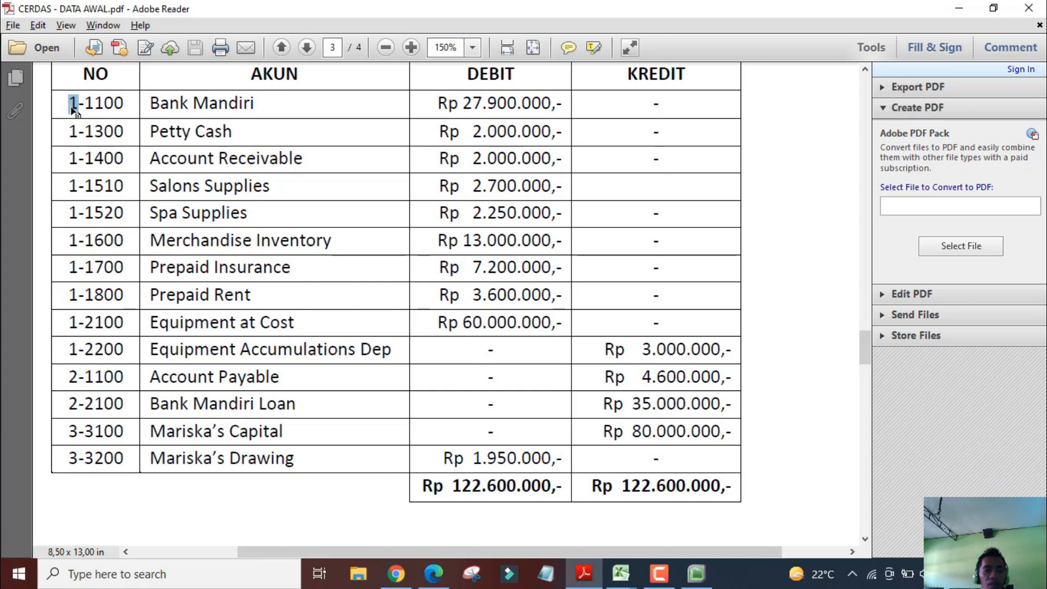
{"action": "left_click_drag", "start_coordinate": [74, 111], "coordinate": [670, 347]}
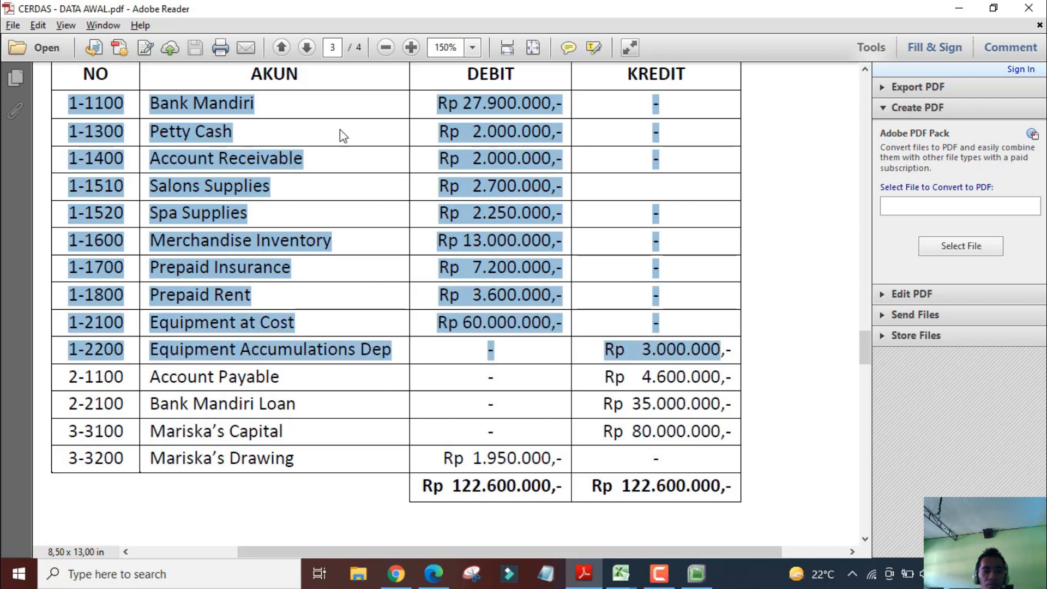
Back in MYOB, set the opening balances of Bank Mandiri to Rp27.900.000 and Petty Cash to Rp2.000.000, following the PDF
{"action": "key", "text": "alt+Tab"}
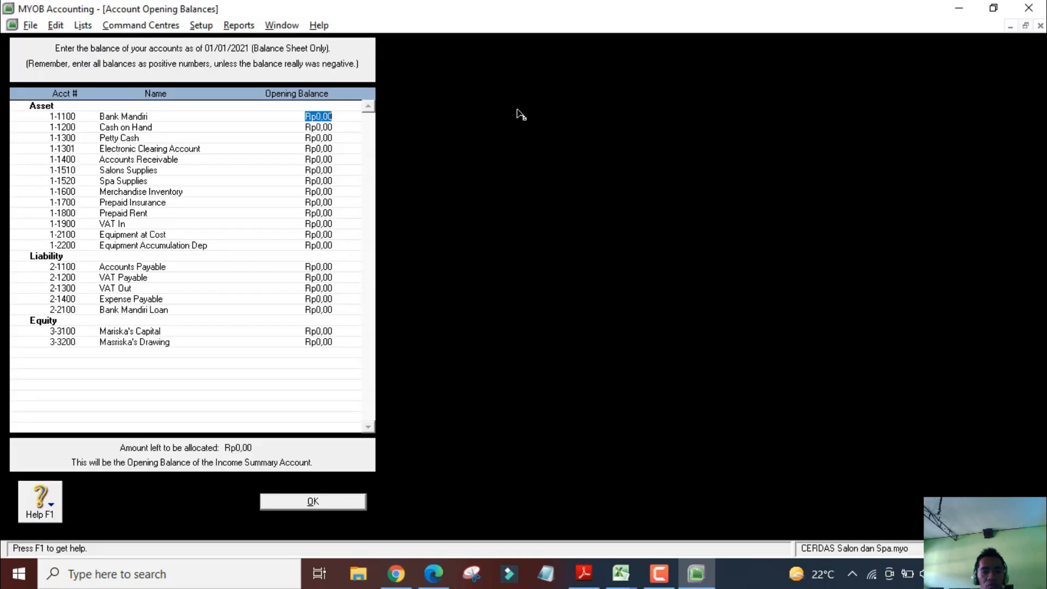
{"action": "type", "text": "27"}
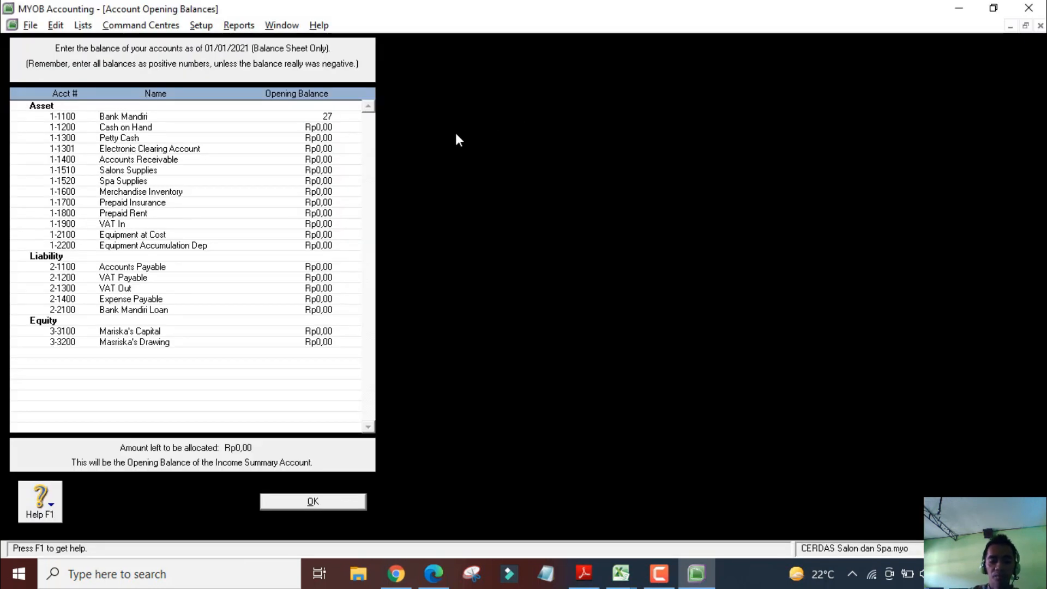
{"action": "type", "text": "900000"}
{"action": "key", "text": "Tab"}
{"action": "key", "text": "alt+Tab"}
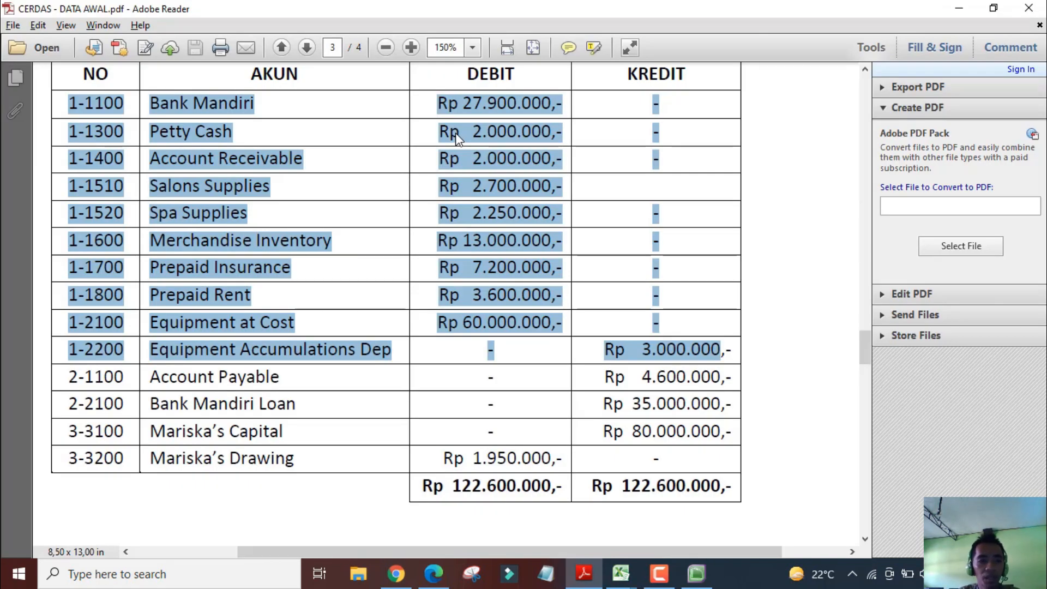
{"action": "key", "text": "alt+Tab"}
{"action": "key", "text": "Tab"}
{"action": "type", "text": "2000000"}
{"action": "key", "text": "Tab"}
Set the opening balances of Accounts Receivable to Rp2.000.000, Salons Supplies to Rp2.700.000 and Spa Supplies to Rp2.250.000
{"action": "key", "text": "alt+Tab"}
{"action": "key", "text": "alt+Tab"}
{"action": "key", "text": "Tab"}
{"action": "type", "text": "2000000"}
{"action": "key", "text": "Tab"}
{"action": "type", "text": "2700000"}
{"action": "key", "text": "Tab"}
{"action": "key", "text": "alt+Tab"}
{"action": "key", "text": "alt+Tab"}
{"action": "type", "text": "2250000"}
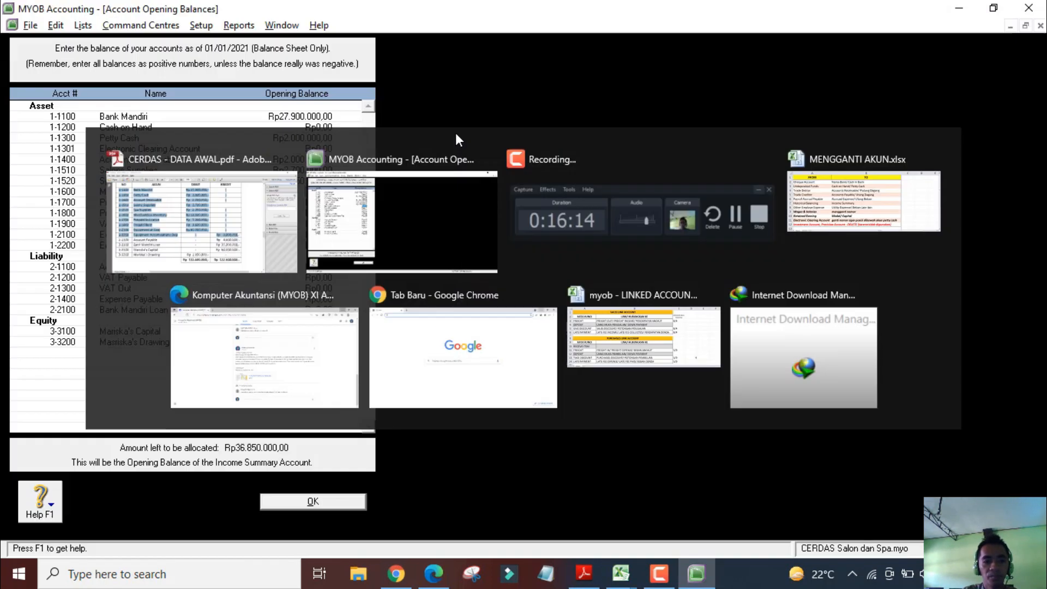
Set the opening balances: Merchandise Inventory Rp13.000.000, Prepaid Insurance Rp7.200.000, Prepaid Rent Rp3.600.000 and Equipment at Cost Rp60.000.000
{"action": "type", "text": "7200000"}
{"action": "key", "text": "Tab"}
{"action": "key", "text": "alt+Tab"}
{"action": "key", "text": "alt+Tab"}
{"action": "type", "text": "6000000"}
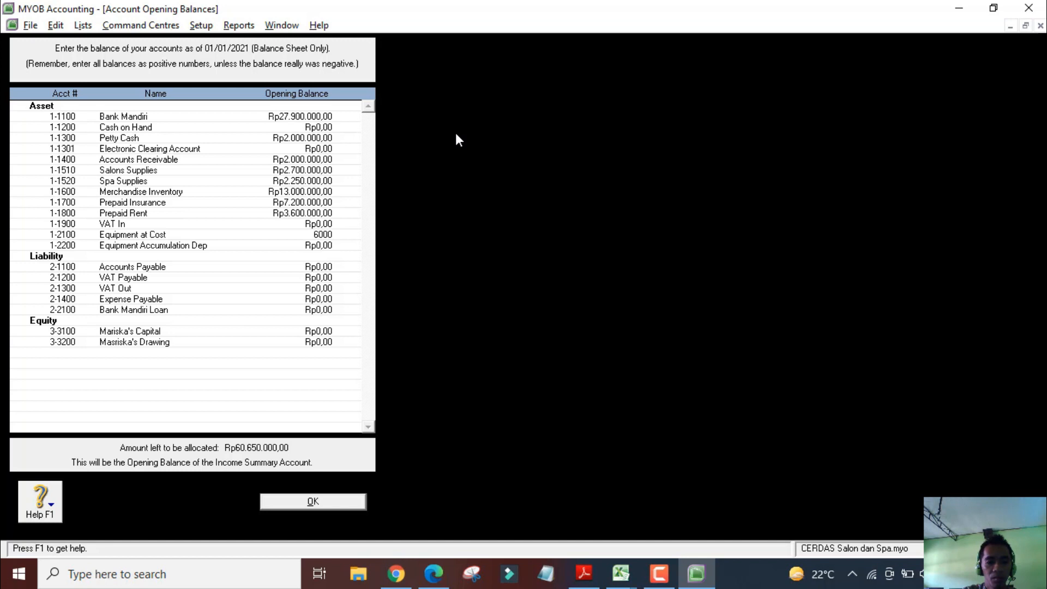
{"action": "key", "text": "Tab"}
Check the accumulated depreciation amount in the PDF and enter -3000000 as Equipment Accumulation Dep's opening balance
{"action": "key", "text": "alt+Tab"}
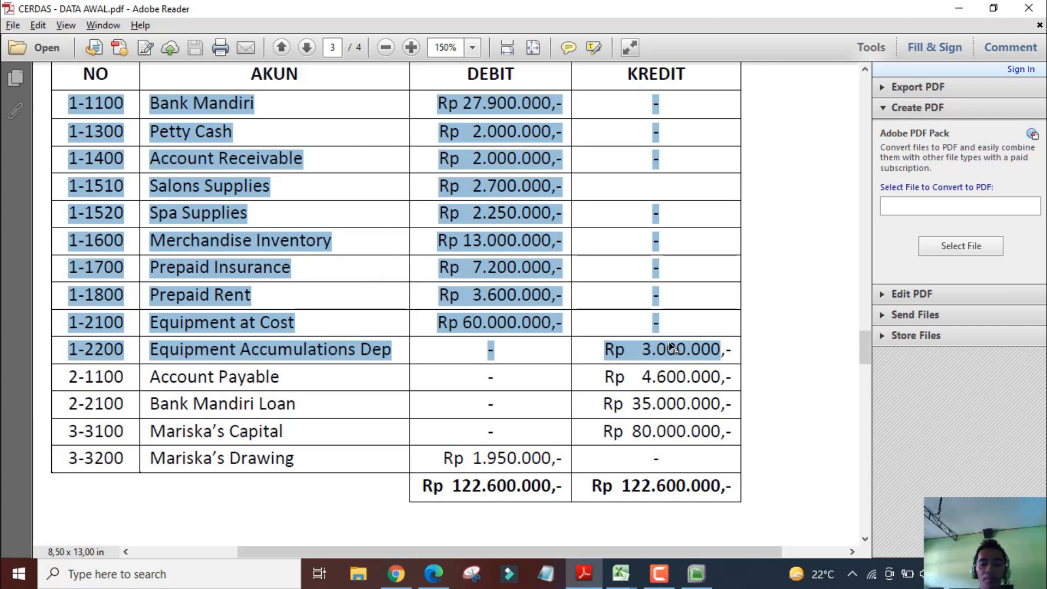
{"action": "key", "text": "alt+Tab"}
{"action": "key", "text": "BackSpace"}
{"action": "type", "text": "-3000000"}
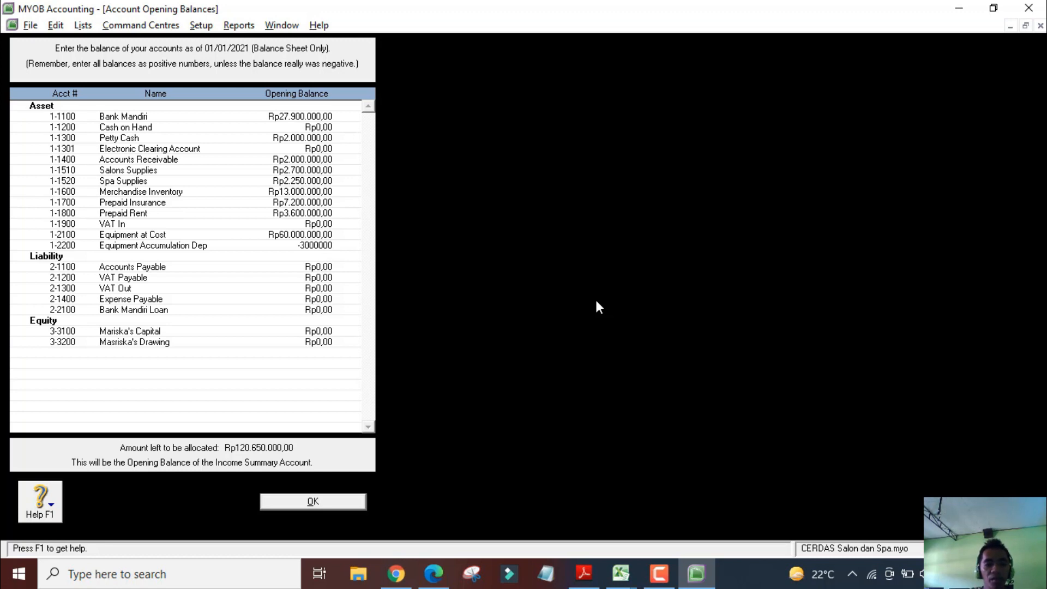
{"action": "key", "text": "Tab"}
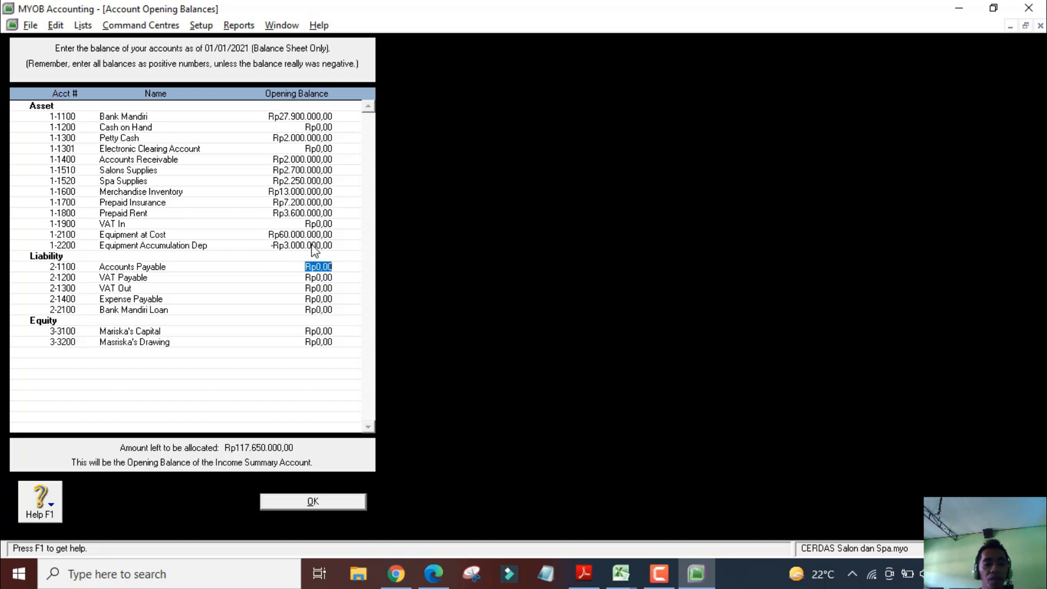
Switch to the PDF and highlight the Account Payable and Bank Mandiri Loan rows with their credit balances
{"action": "key", "text": "alt+Tab"}
{"action": "scroll", "coordinate": [232, 280], "scroll_direction": "down", "scroll_amount": 2}
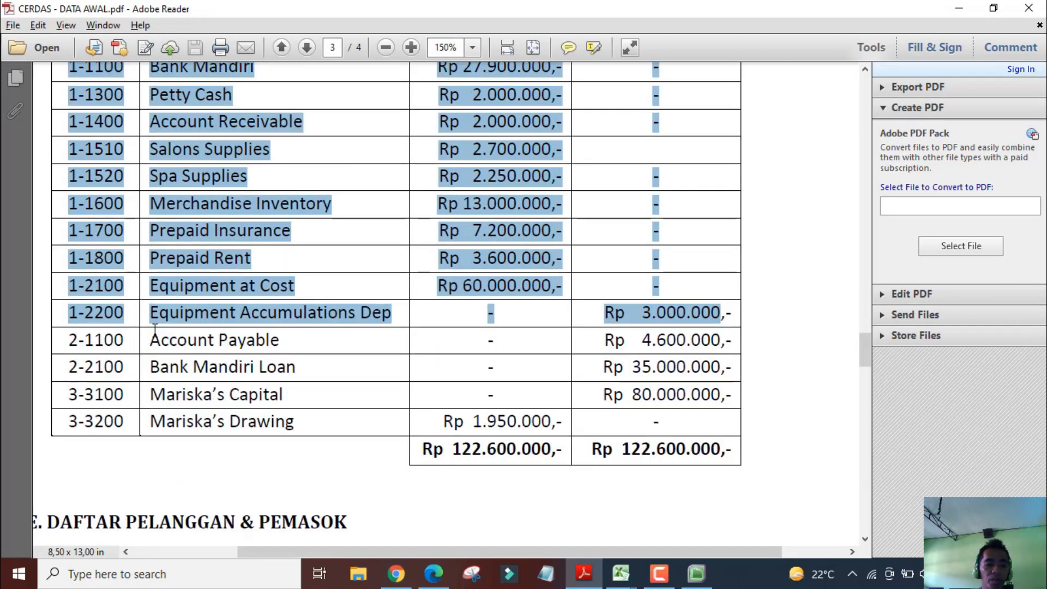
{"action": "left_click_drag", "start_coordinate": [86, 339], "coordinate": [230, 351]}
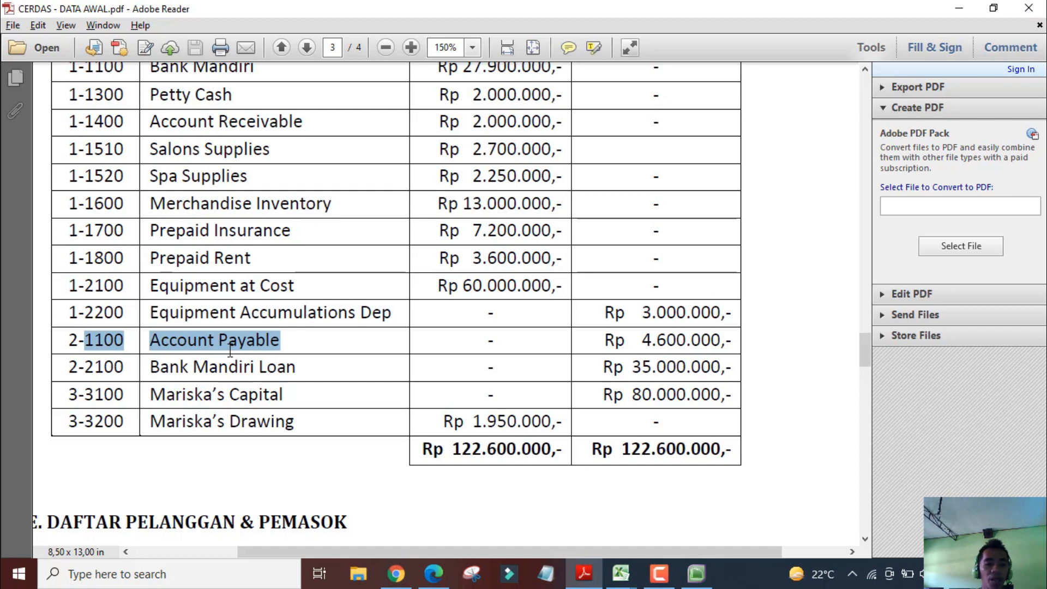
{"action": "left_click_drag", "start_coordinate": [66, 339], "coordinate": [692, 371]}
{"action": "left_click", "coordinate": [71, 336]}
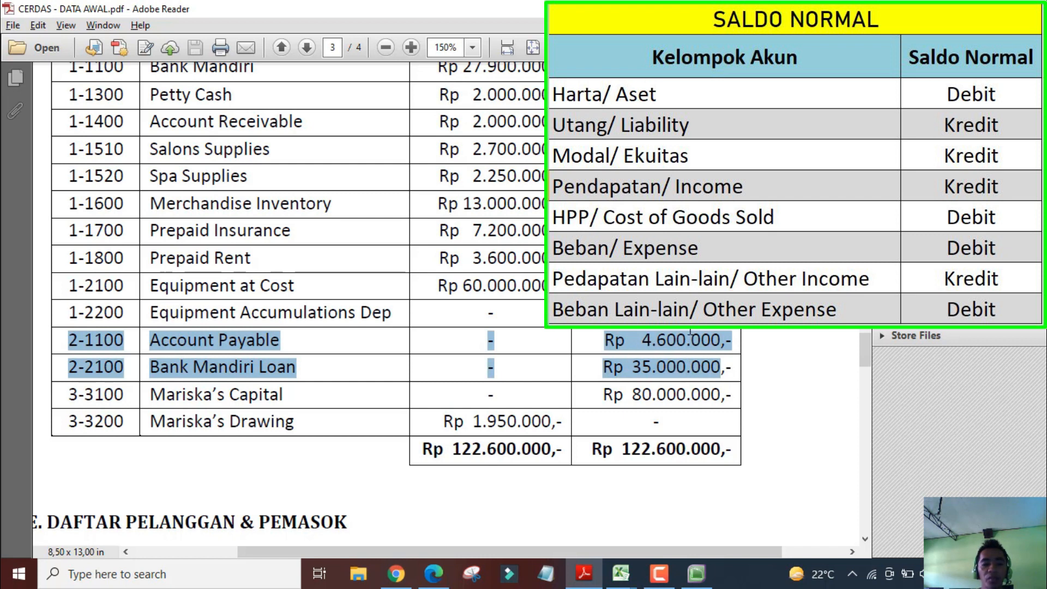
Back in MYOB, set the Accounts Payable opening balance to 4600000, skip the following liabilities and return to the PDF
{"action": "key", "text": "alt+Tab"}
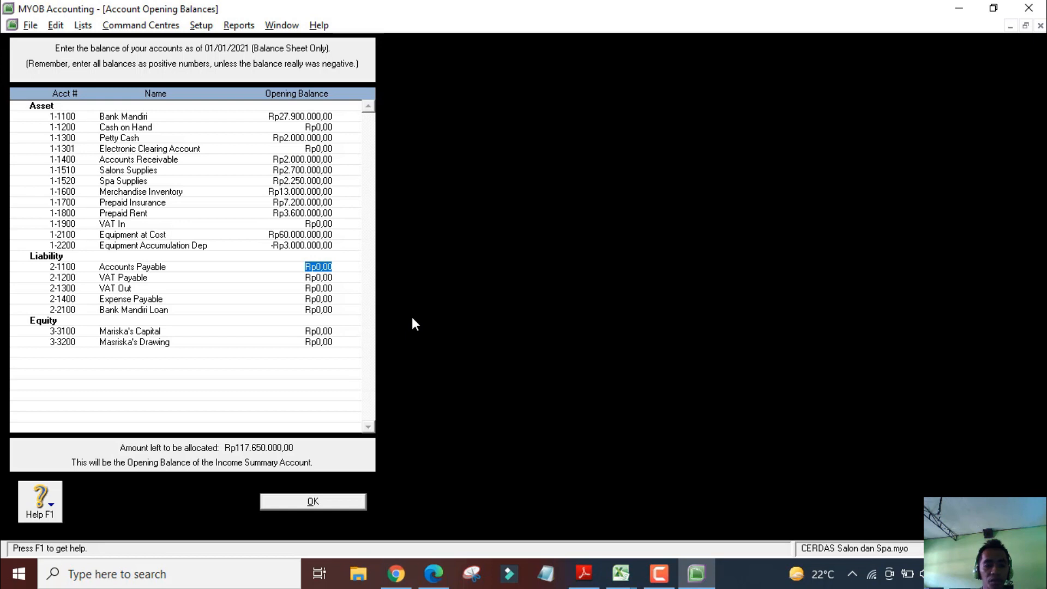
{"action": "type", "text": "4600000"}
{"action": "key", "text": "Tab"}
{"action": "key", "text": "Tab"}
{"action": "key", "text": "Tab"}
{"action": "key", "text": "alt+Tab"}
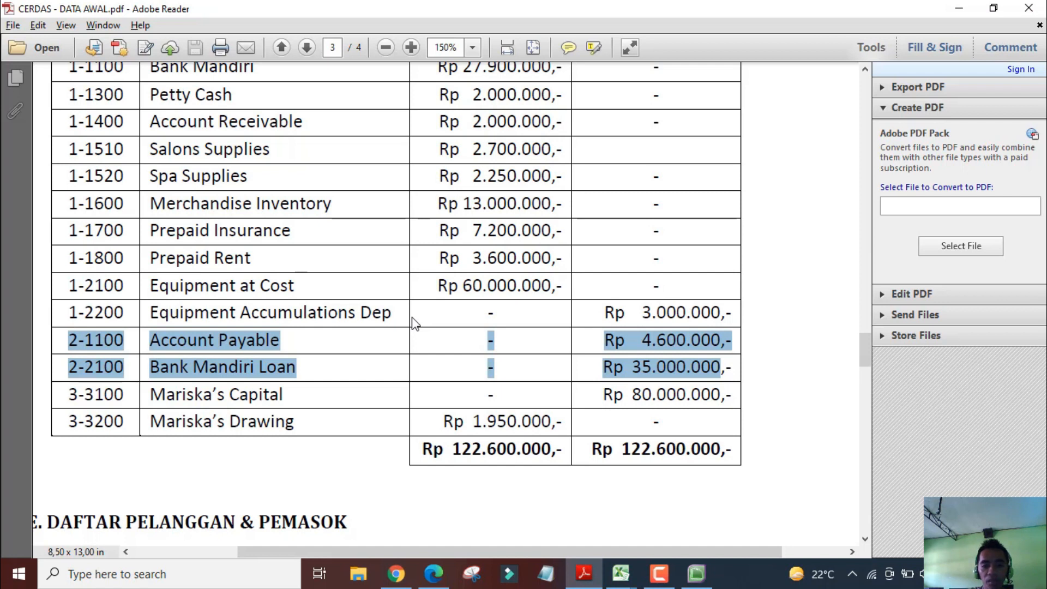
Switch to MYOB and set the Bank Mandiri Loan opening balance to Rp35.000.000
{"action": "key", "text": "alt+Tab"}
{"action": "type", "text": "35.000.000"}
{"action": "key", "text": "Tab"}
Return to the PDF and highlight the owner's capital and drawing rows with their balances
{"action": "key", "text": "alt+Tab"}
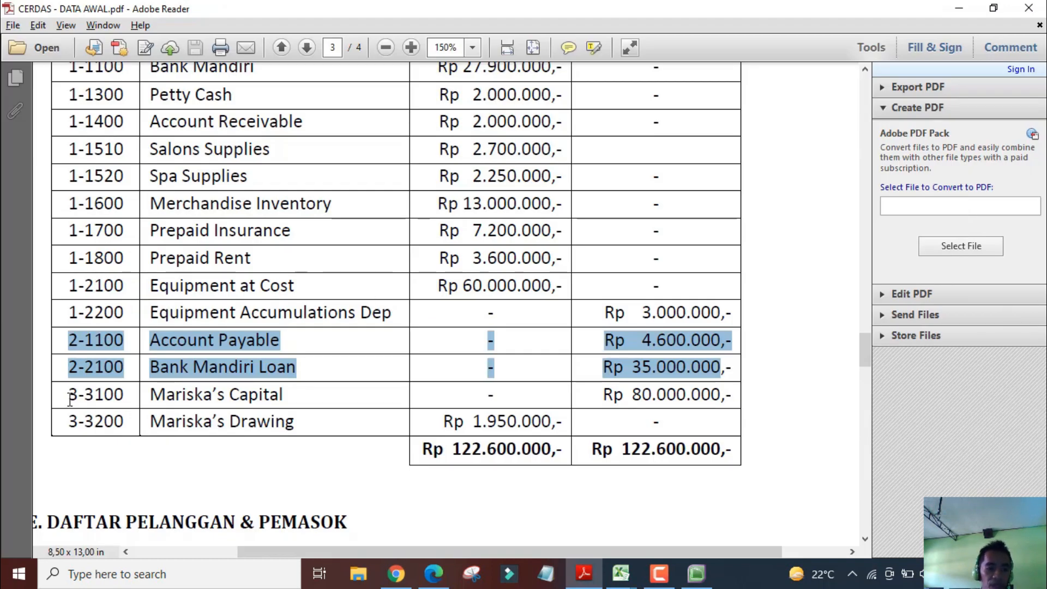
{"action": "left_click_drag", "start_coordinate": [69, 398], "coordinate": [78, 397]}
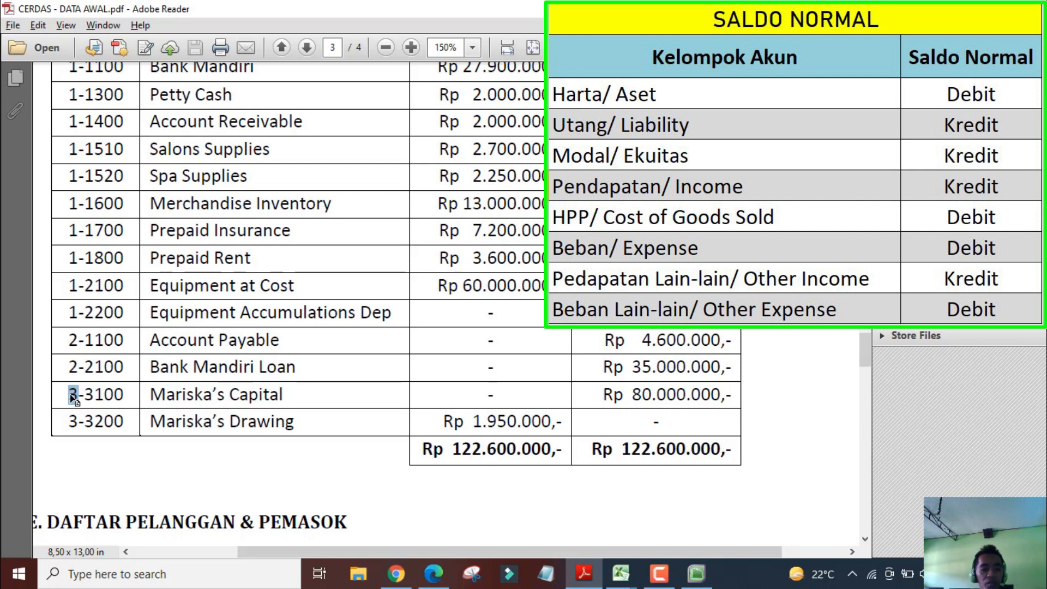
{"action": "left_click", "coordinate": [75, 401]}
{"action": "left_click_drag", "start_coordinate": [72, 395], "coordinate": [641, 419]}
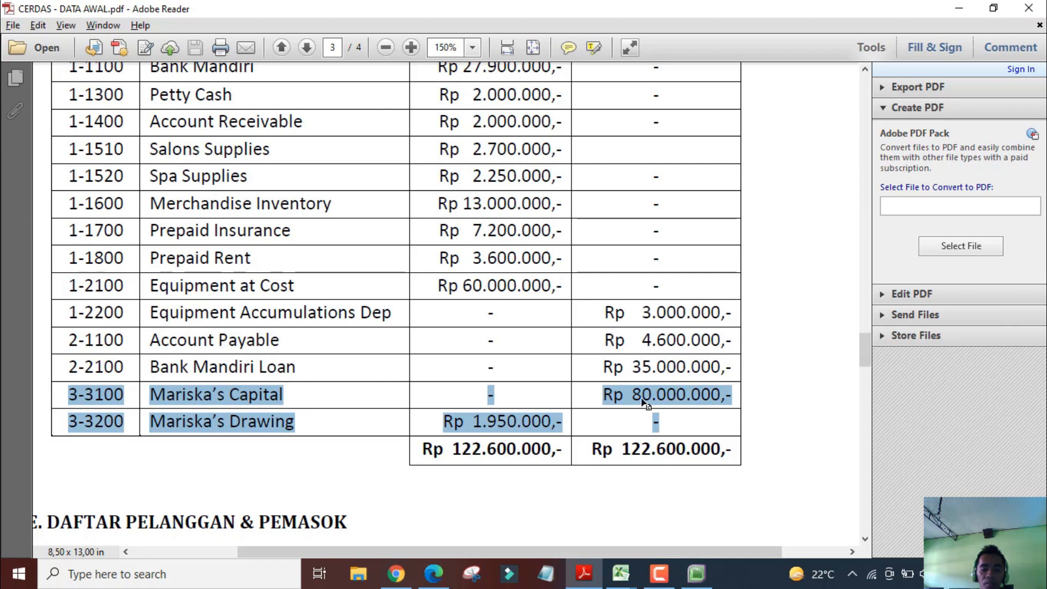
Back in MYOB, set the owner's capital account opening balance to Rp80.000.000
{"action": "key", "text": "alt+Tab"}
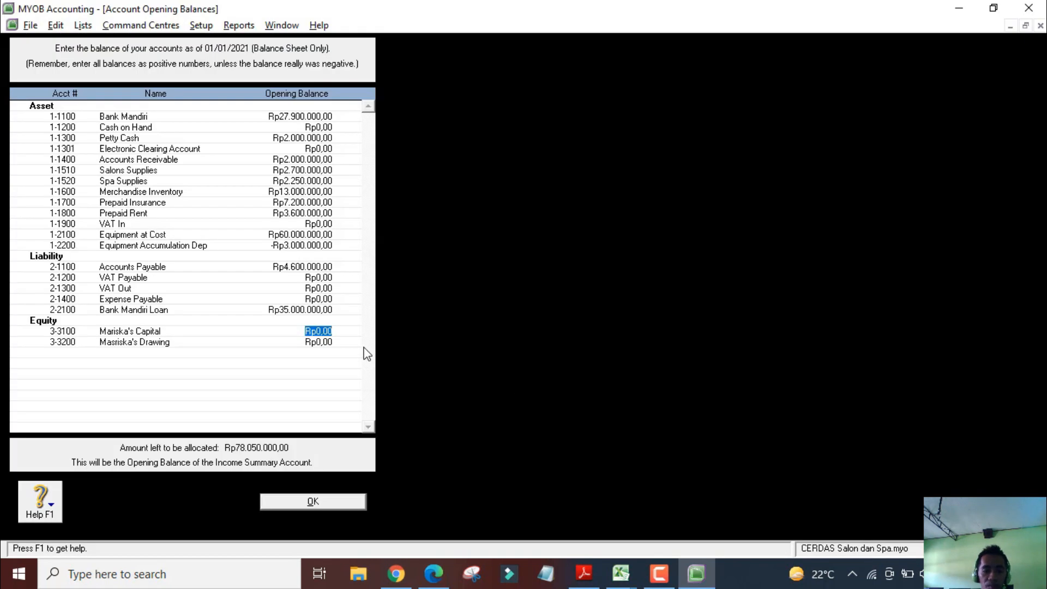
{"action": "type", "text": "8000000"}
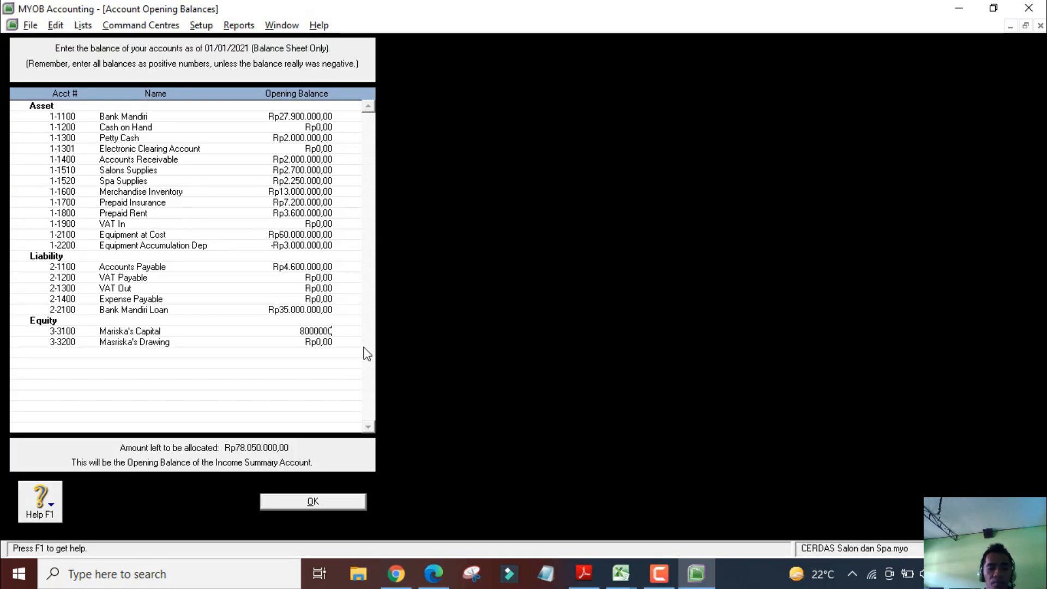
{"action": "type", "text": "0"}
{"action": "key", "text": "Tab"}
Check the drawing amount in the PDF, enter -1950000 as the owner's drawing opening balance in MYOB, and accept the opening balances
{"action": "key", "text": "alt+Tab"}
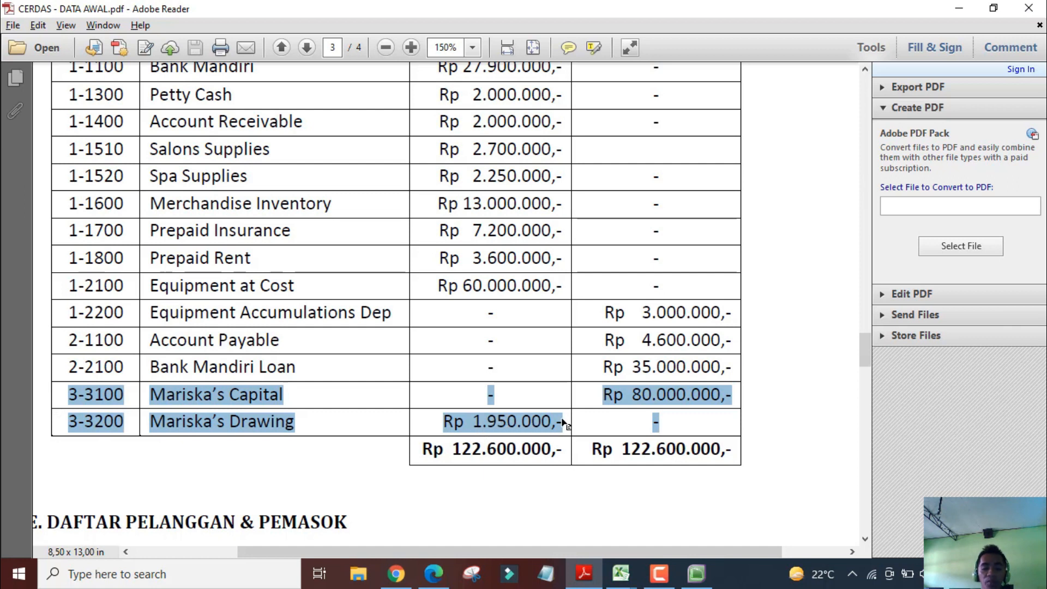
{"action": "key", "text": "alt+Tab"}
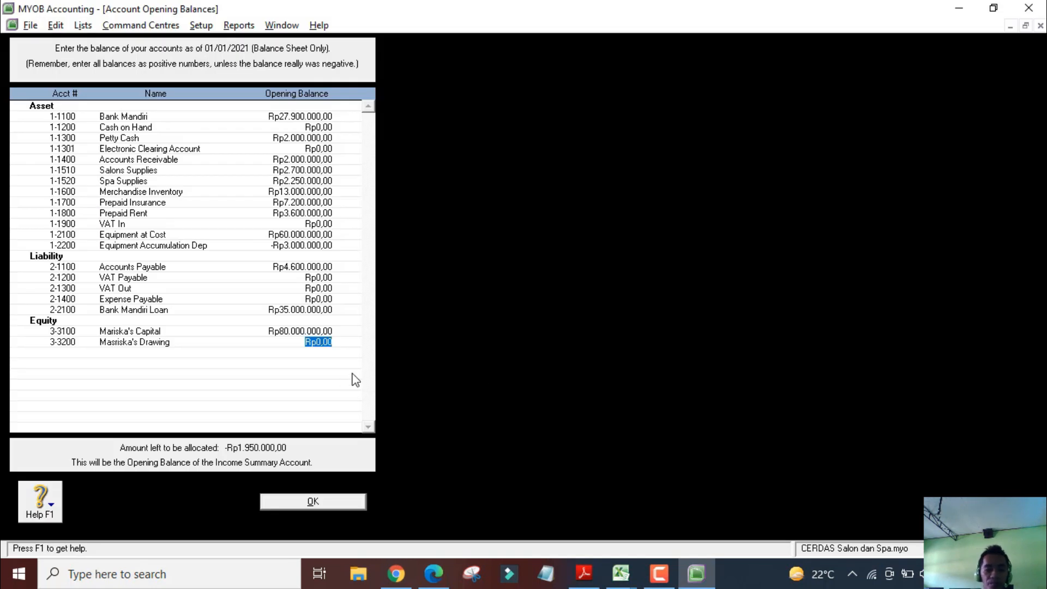
{"action": "key", "text": "BackSpace"}
{"action": "type", "text": "-19500"}
{"action": "key", "text": "Tab"}
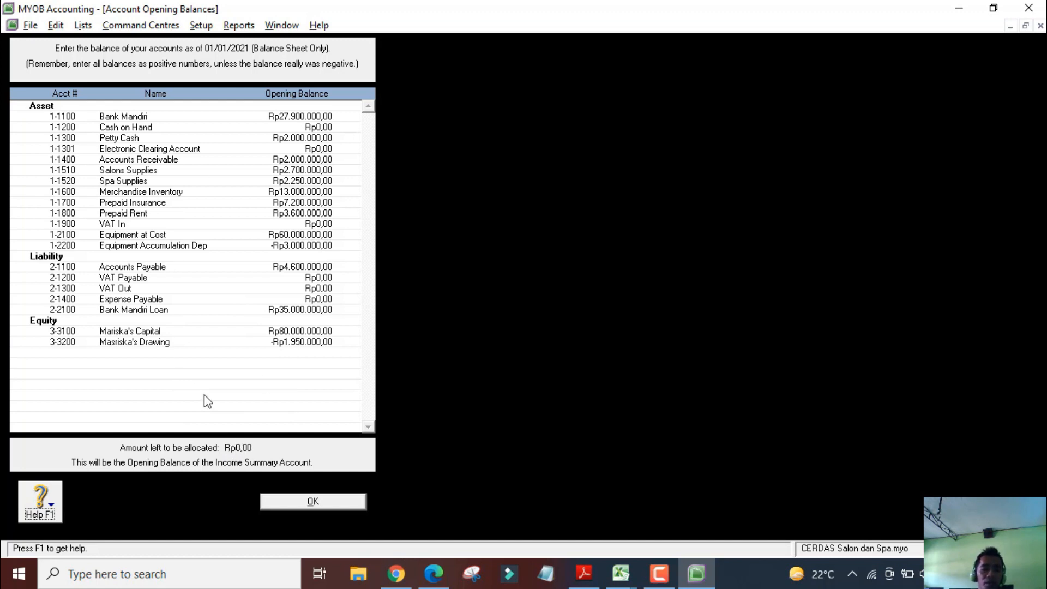
{"action": "left_click", "coordinate": [336, 500]}
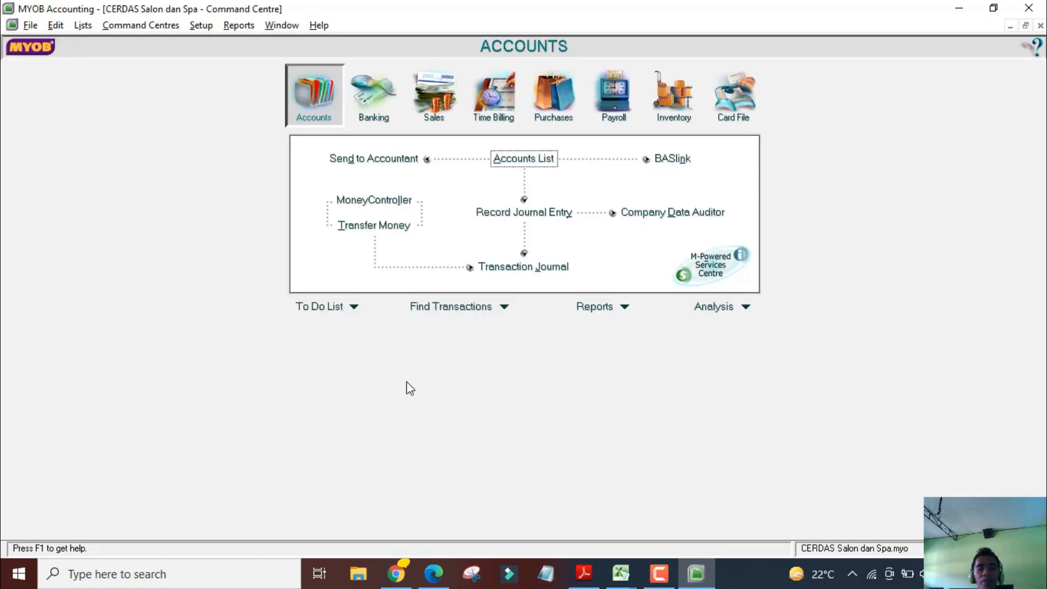